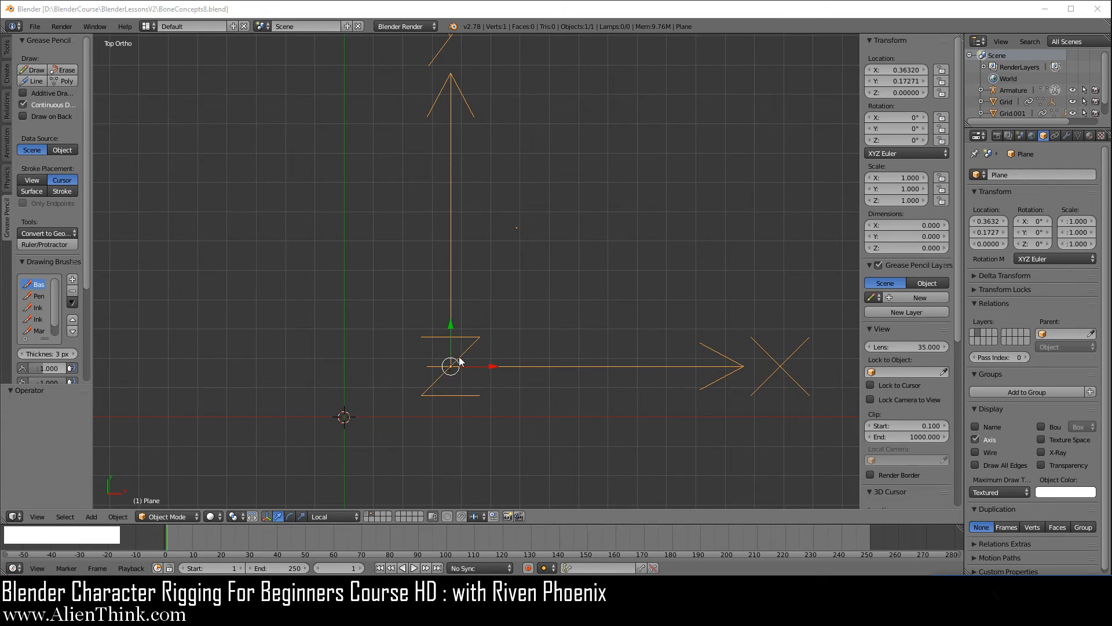
- Put the Plane object into Edit Mode and select its single vertex
click(181, 516)
click(177, 491)
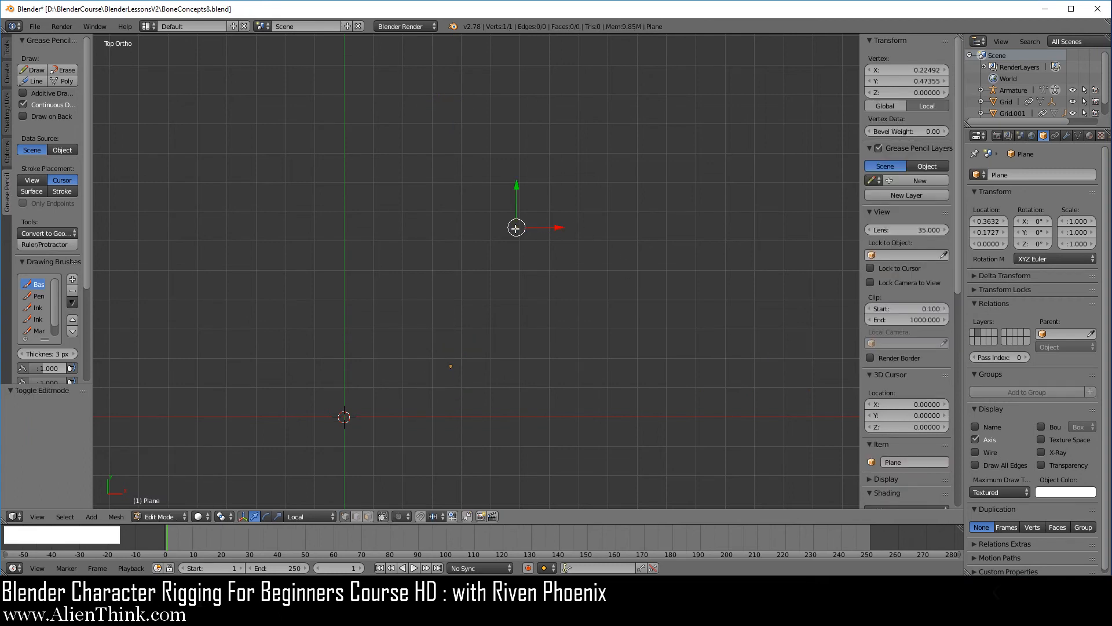
right_click(514, 229)
- Duplicate the vertex eight times, placing the copies clockwise so that the nine vertices form a rough ring
scroll(582, 320, up, 3)
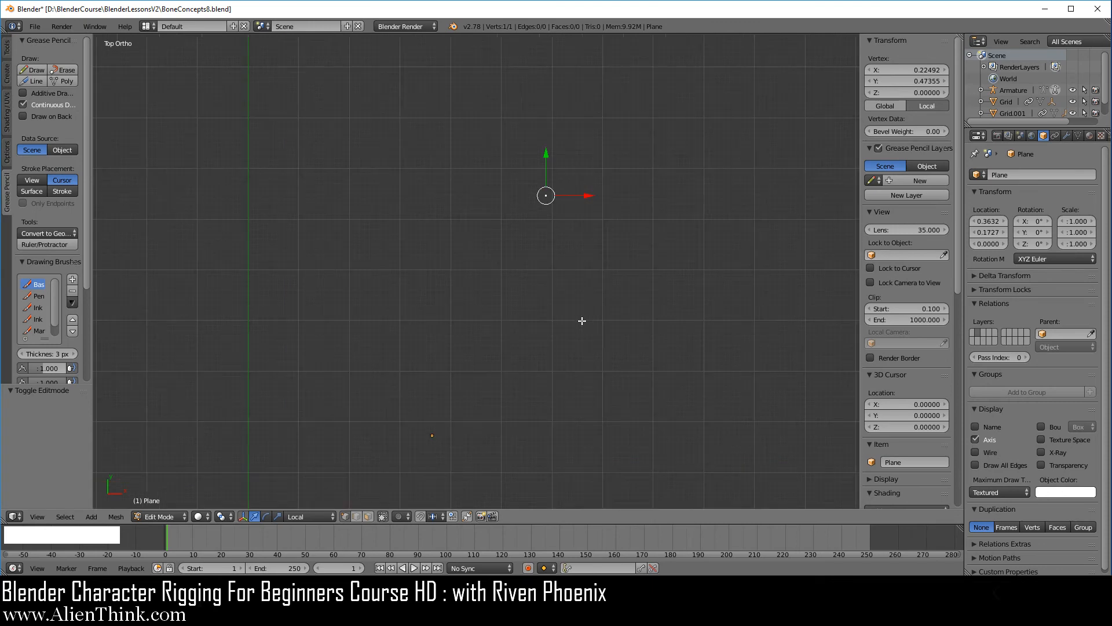
shift+middle_drag(618, 286, 465, 305)
key(shift)
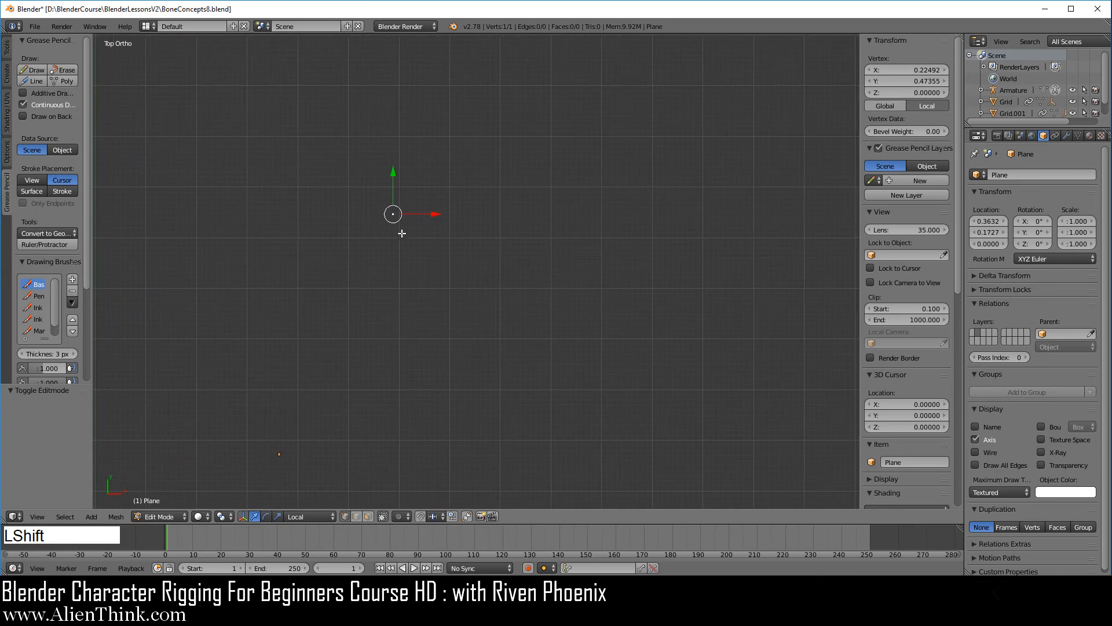
key(shift+d)
click(473, 165)
key(shift+d)
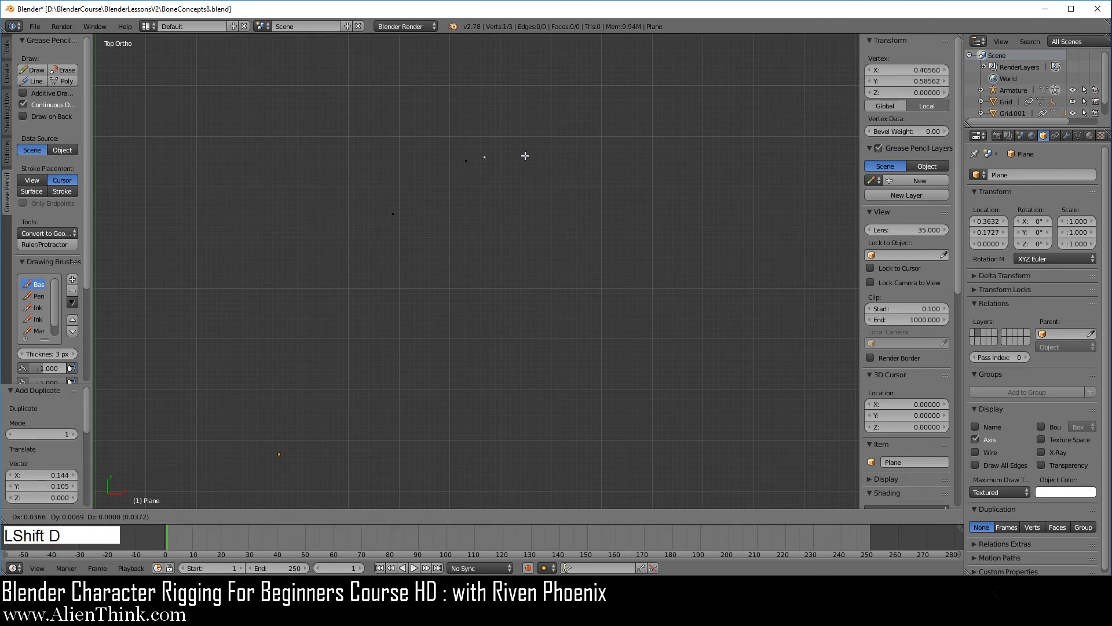
click(617, 151)
key(shift+d)
click(711, 209)
key(shift+d)
click(696, 389)
key(shift+d)
click(578, 433)
key(shift+d)
shift+click(448, 402)
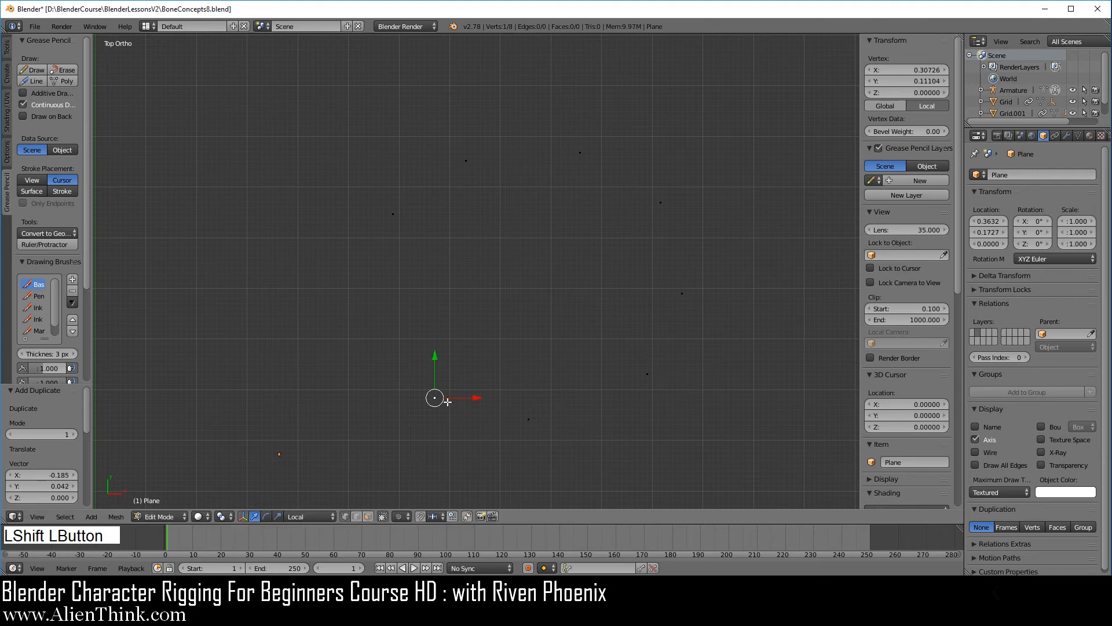
key(shift+d)
click(392, 328)
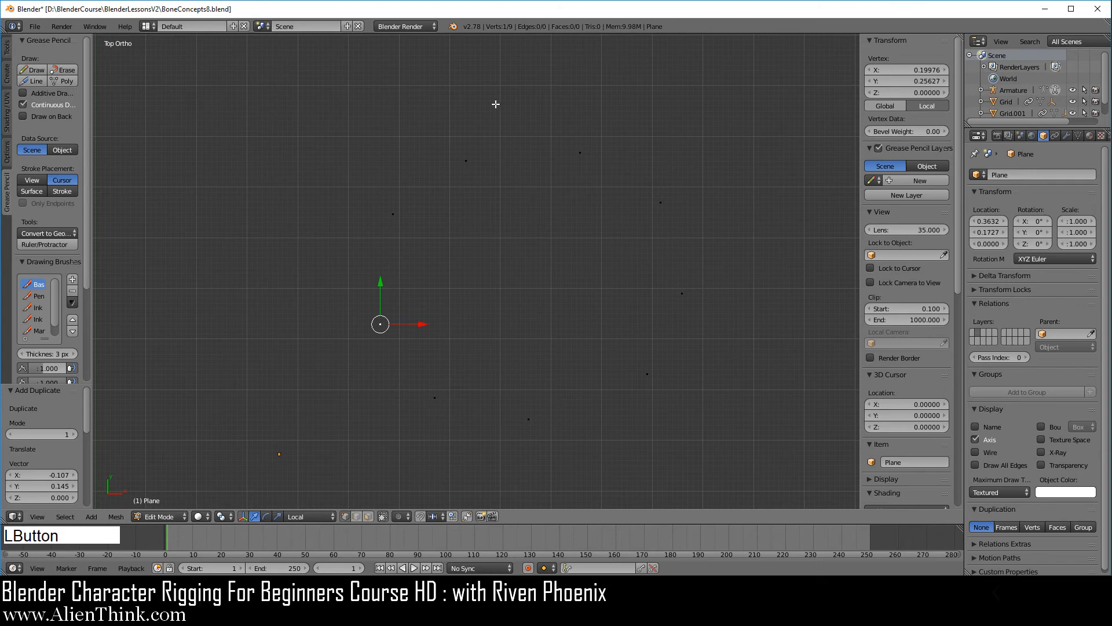
- Select the ring's original upper-left vertex and try moving and rotating it around its own position
right_click(395, 214)
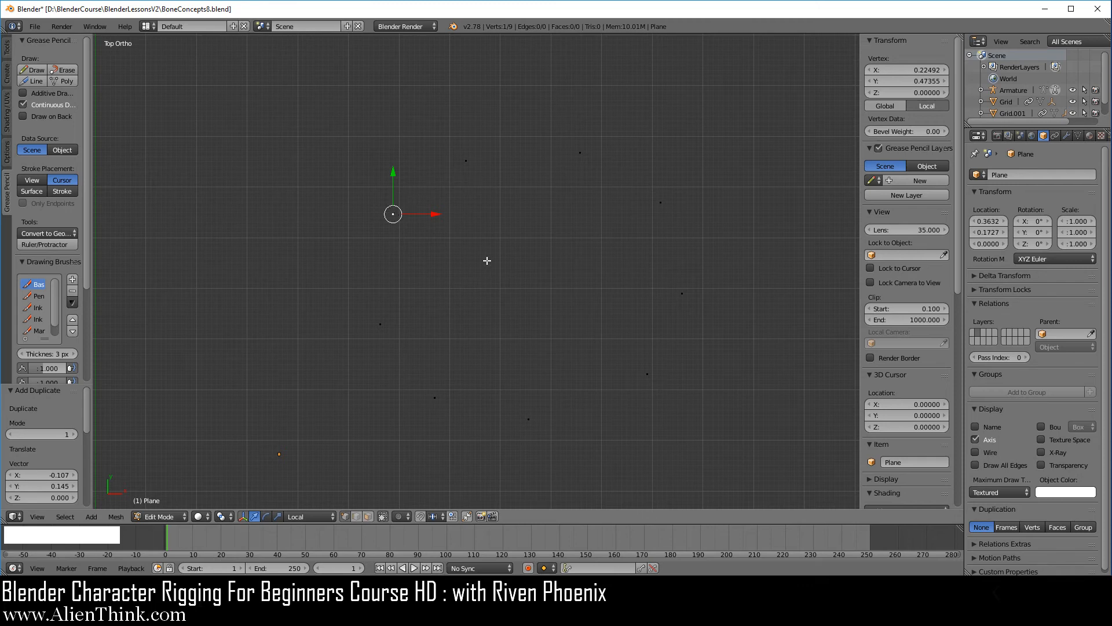
key(g)
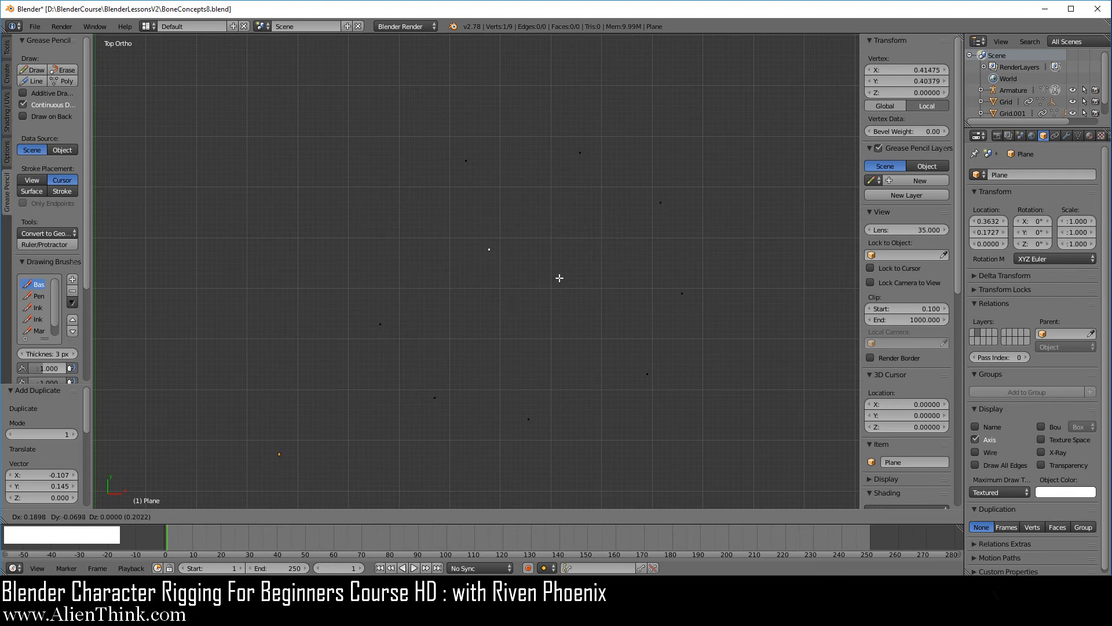
right_click(484, 241)
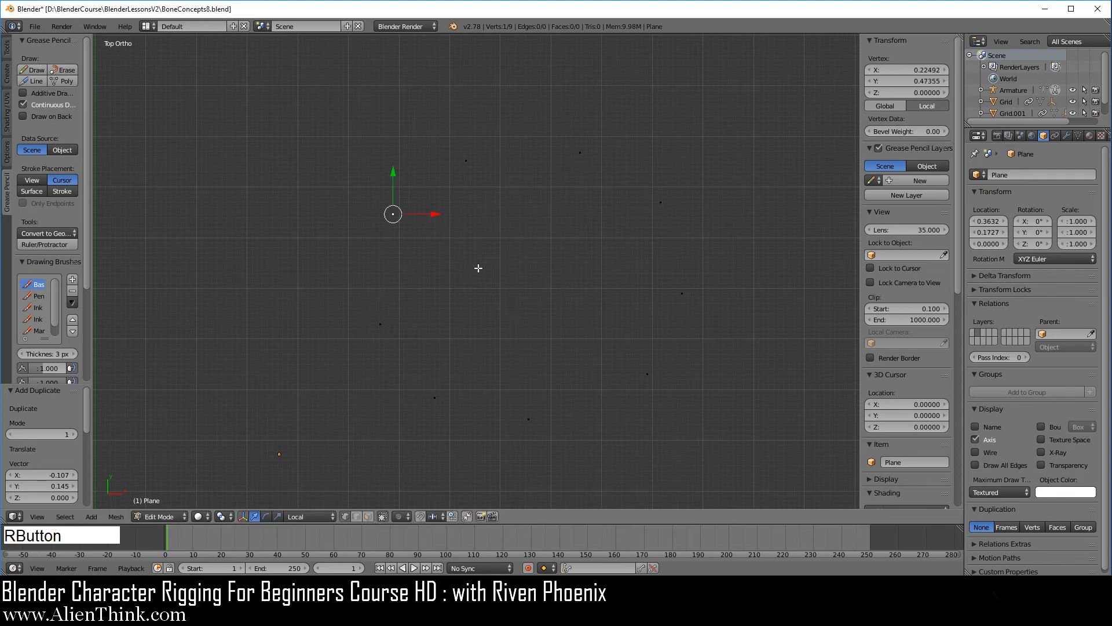
key(r)
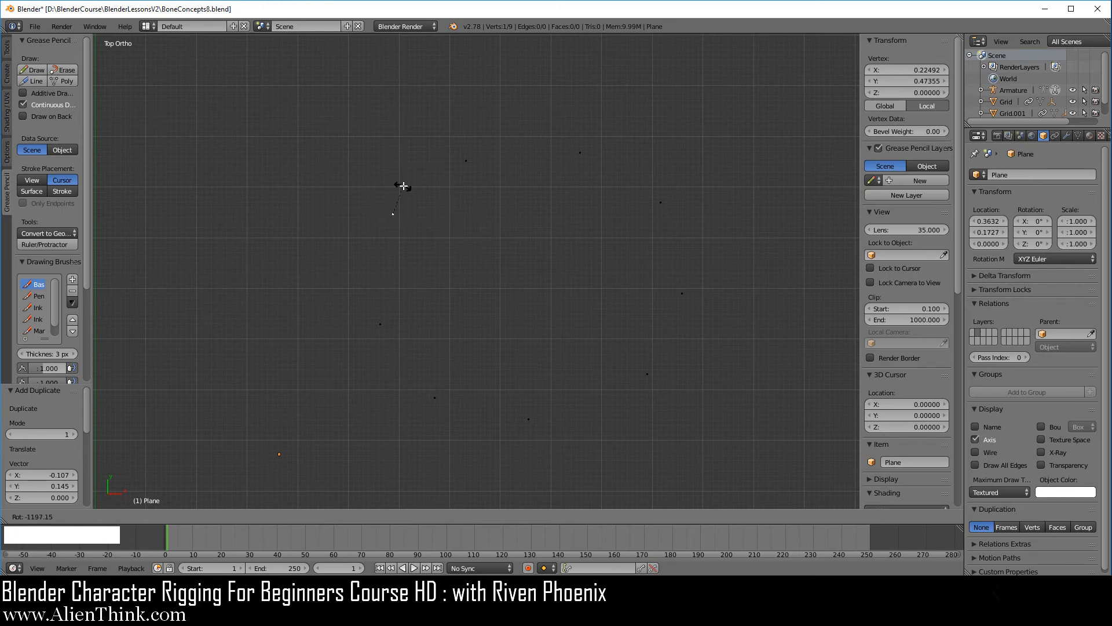
right_click(471, 230)
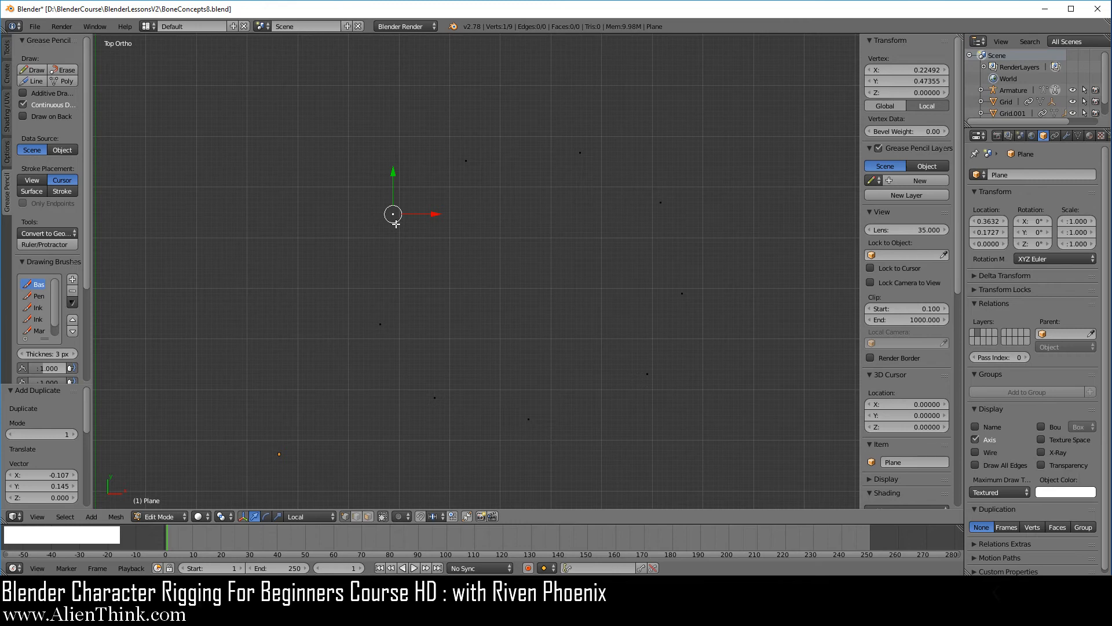
- Place the 3D cursor near the middle of the ring and set the pivot point to 3D Cursor
click(531, 264)
click(222, 517)
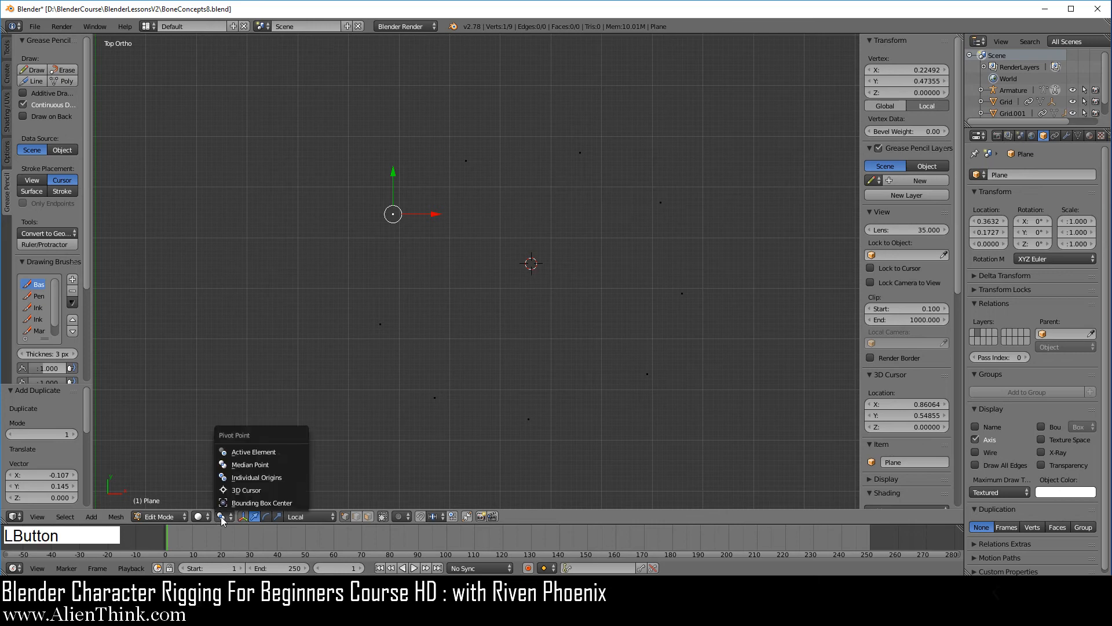
click(257, 489)
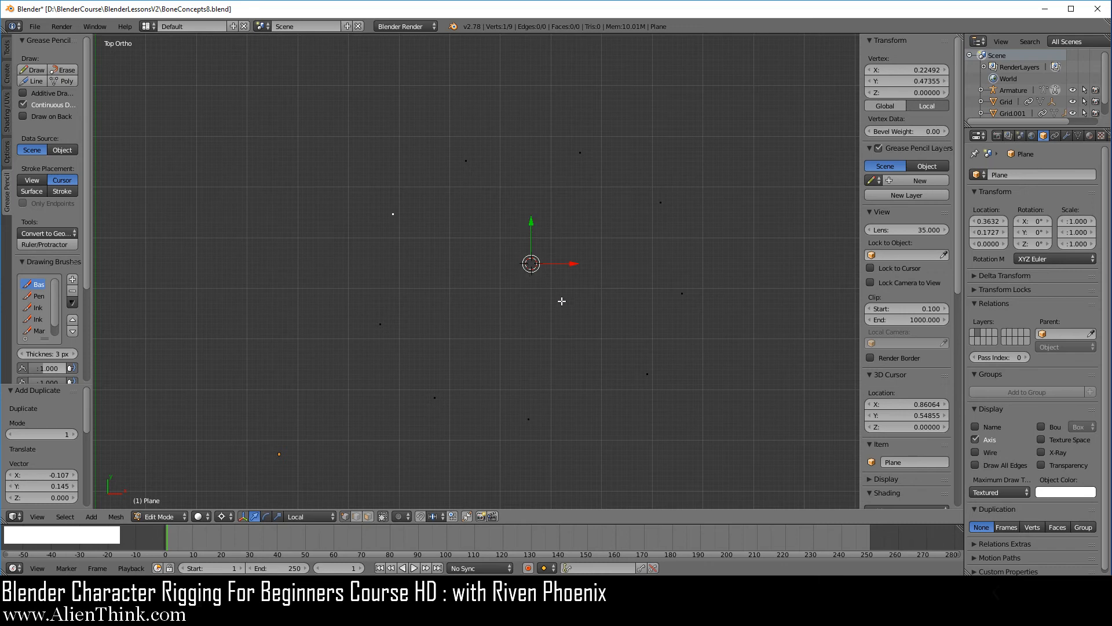
- Try moving, rotating and scaling the selected vertex with the 3D cursor as pivot
key(g)
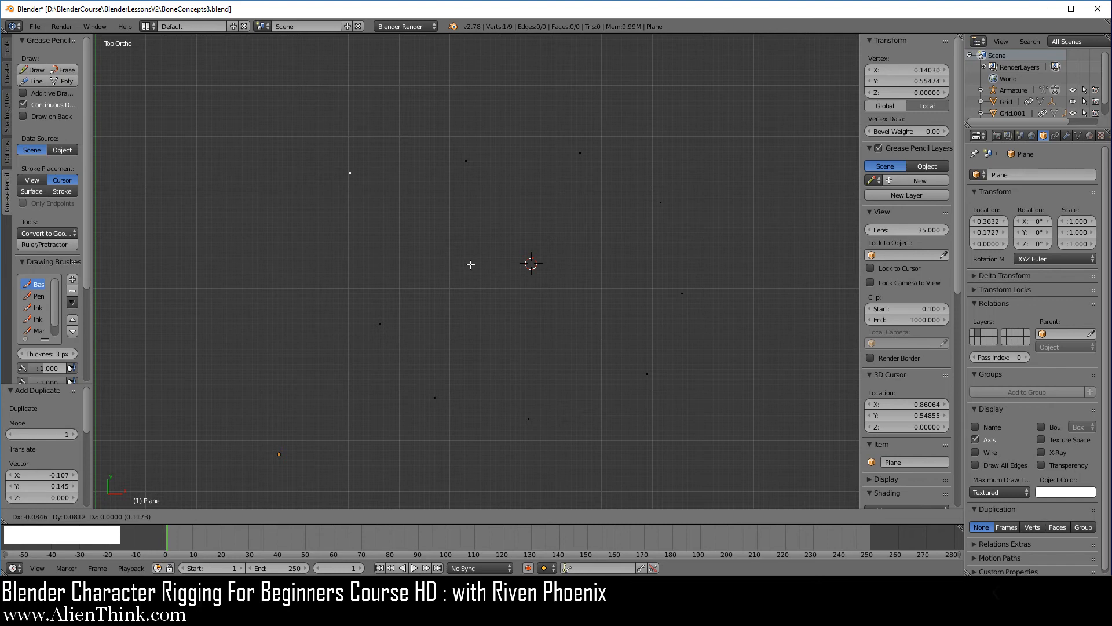
right_click(471, 264)
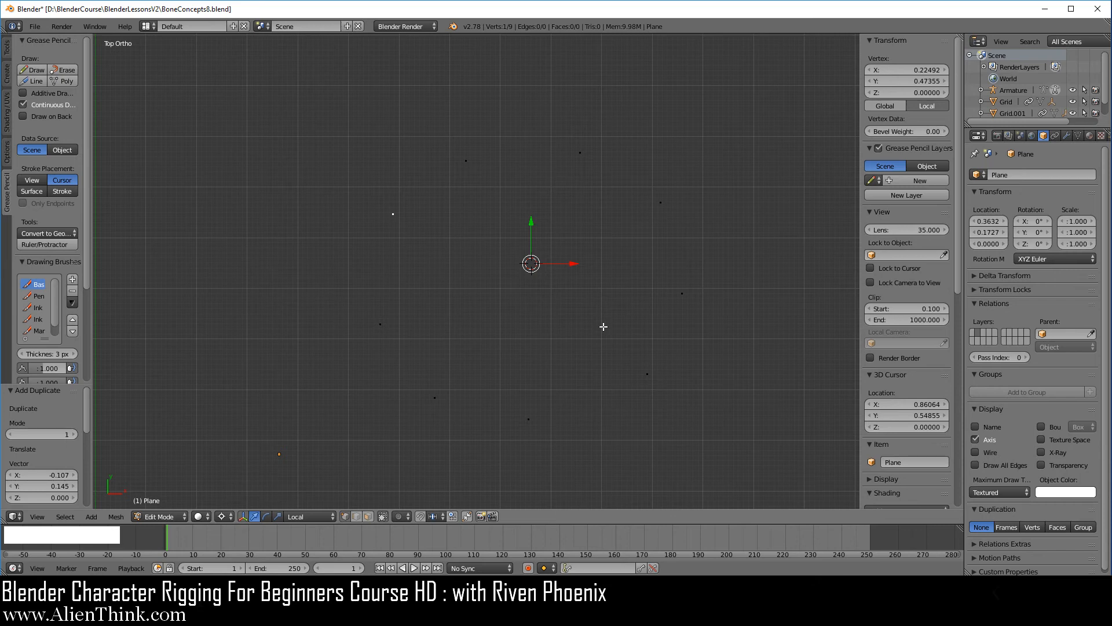
key(r)
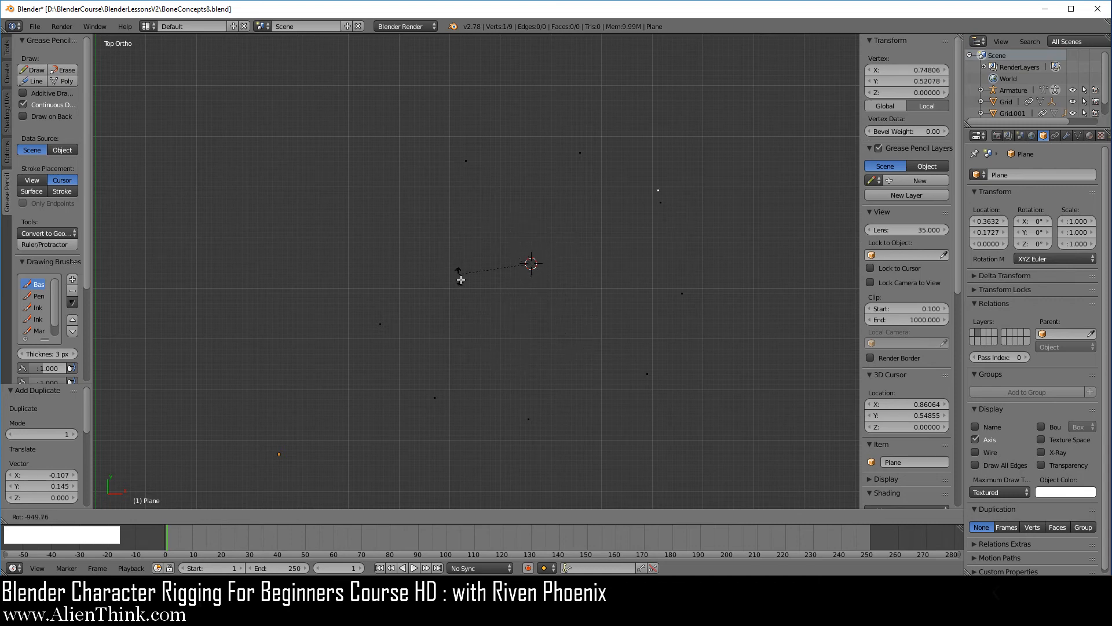
right_click(573, 330)
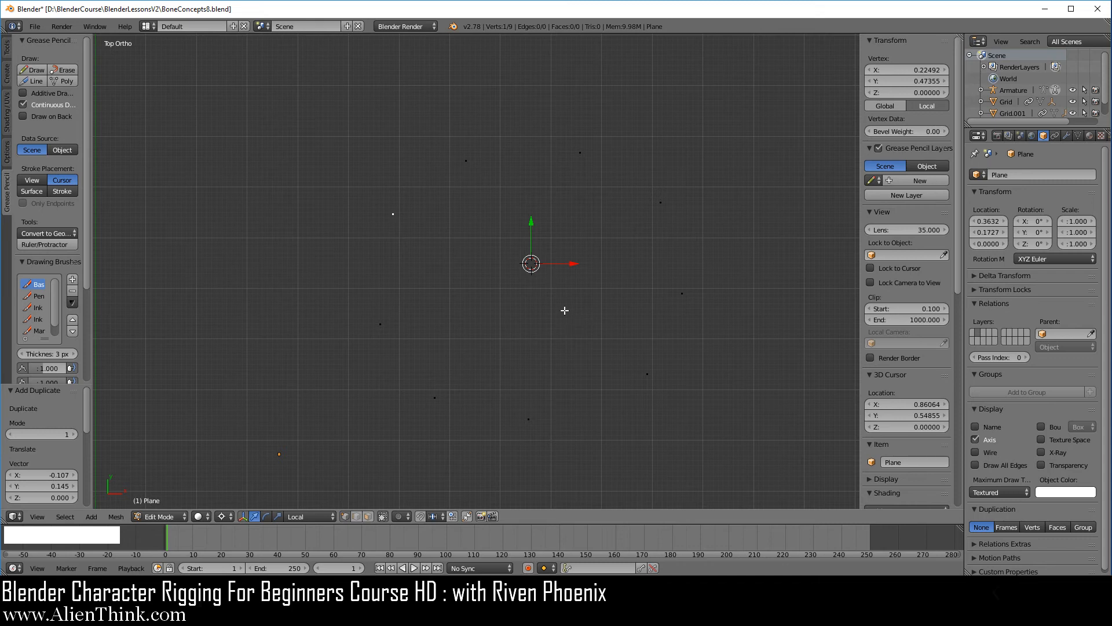
key(s)
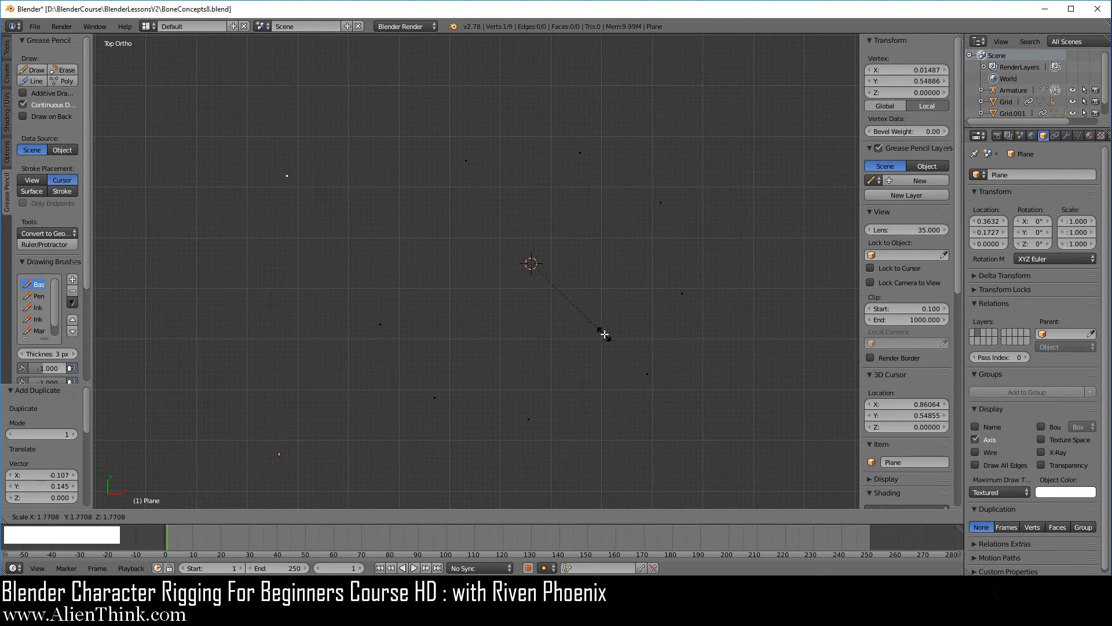
right_click(604, 334)
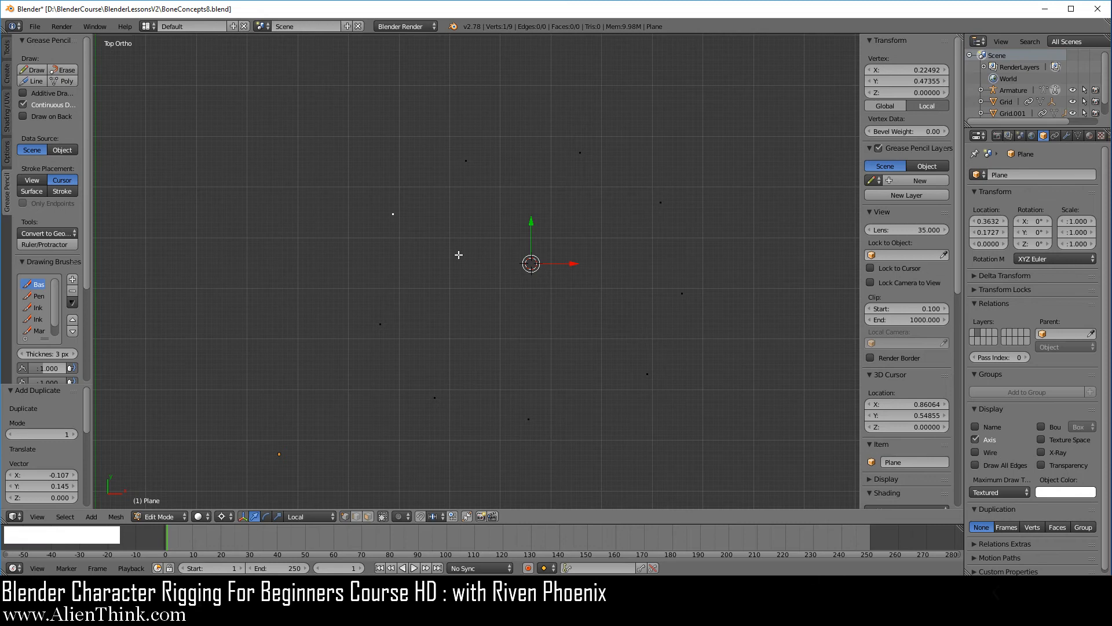
- Place the 3D cursor outside the ring on its left side and set the pivot point to Median Point
click(265, 307)
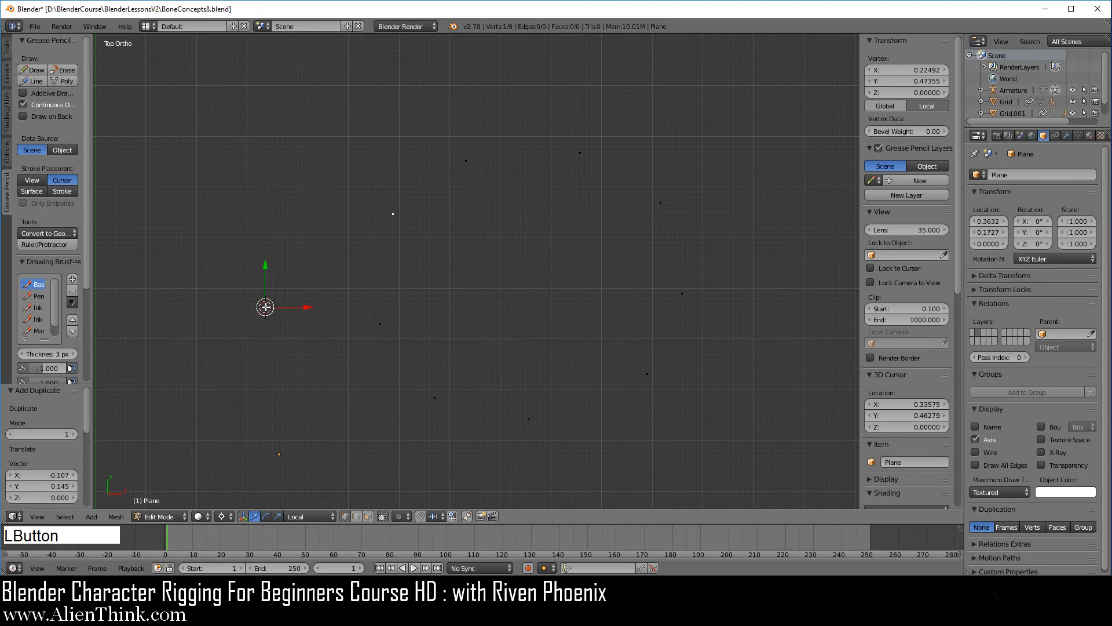
click(223, 517)
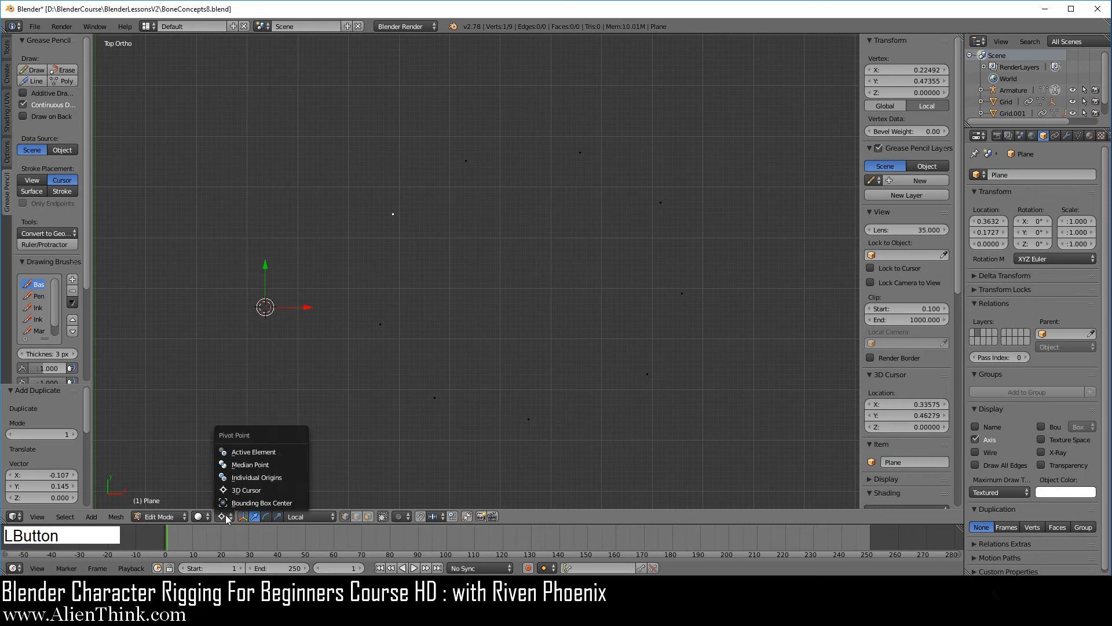
click(251, 464)
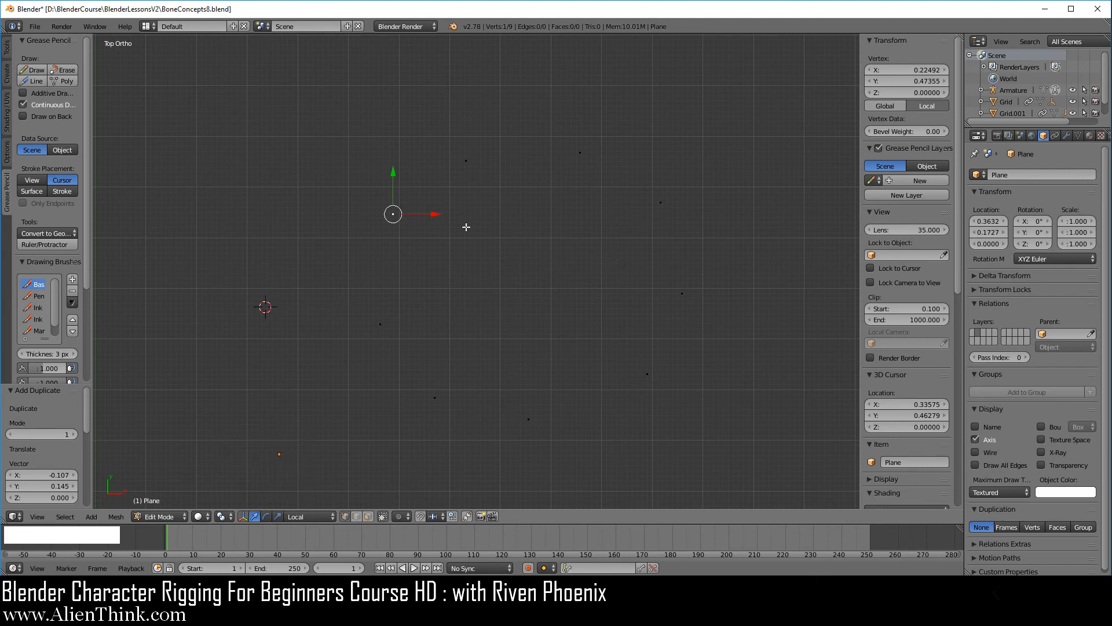
- Use circle select to add the remaining vertices of the ring to the selection
key(c)
mouse_move(461, 168)
mouse_down()
mouse_move(509, 149)
mouse_move(670, 204)
mouse_move(672, 333)
mouse_move(534, 424)
mouse_move(405, 361)
mouse_move(377, 310)
mouse_up()
right_click(381, 300)
- Try moving, trackball-rotating and scaling all nine vertices around their median point
key(g)
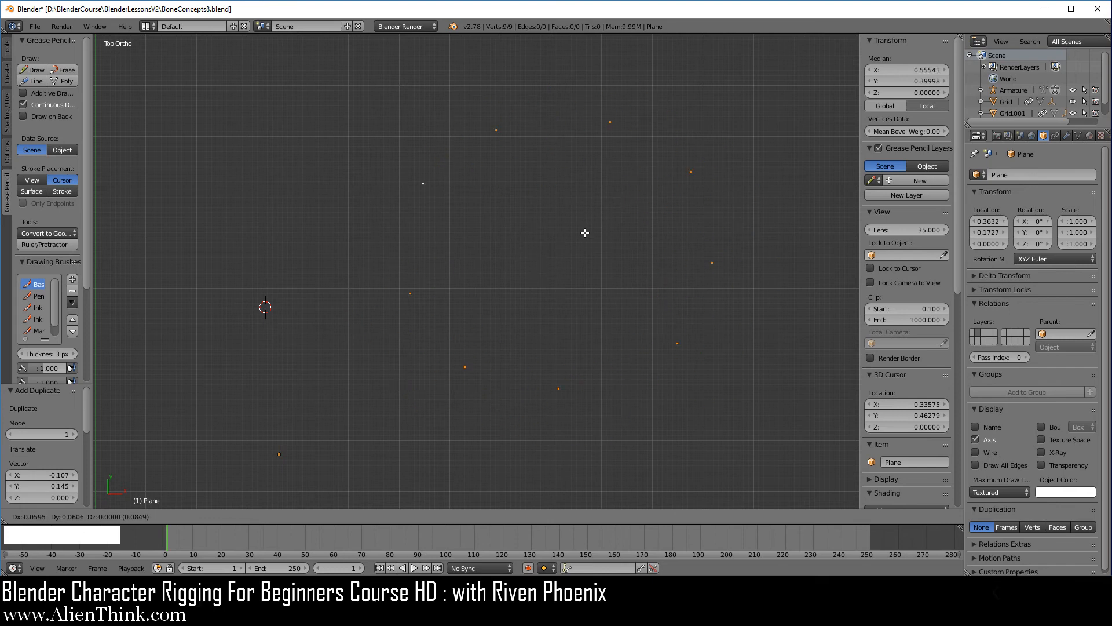
right_click(556, 233)
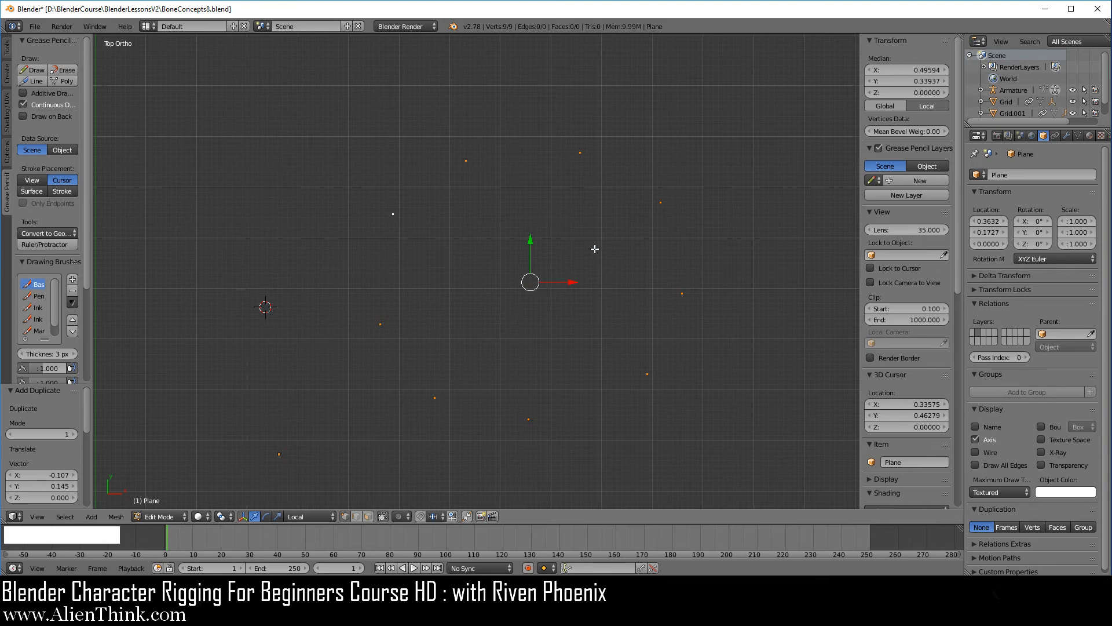
key(r)
key(r)
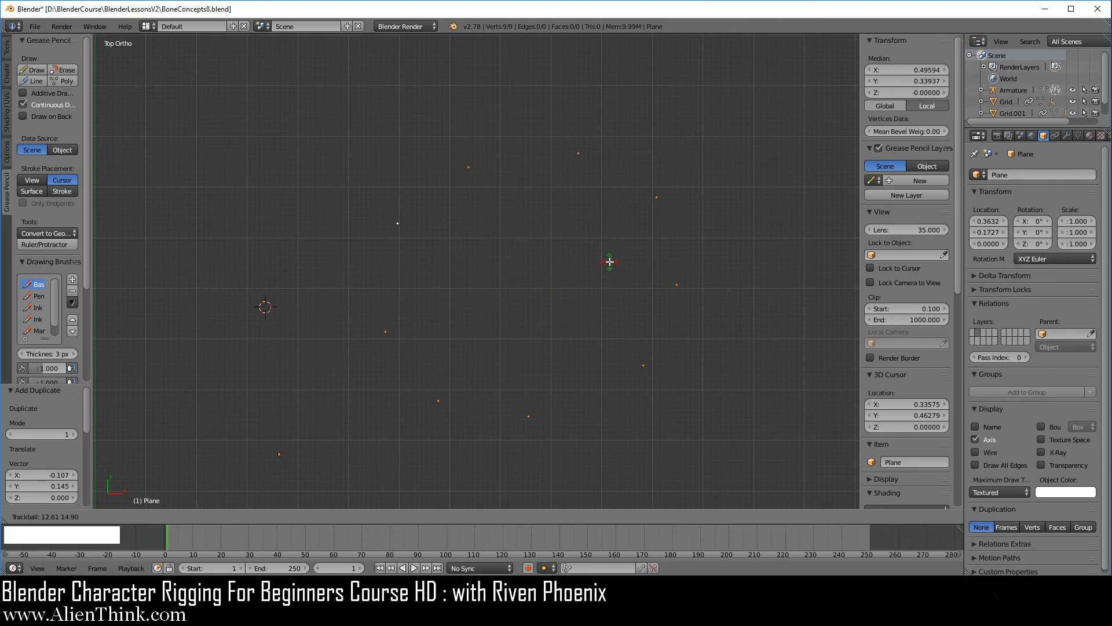
right_click(609, 262)
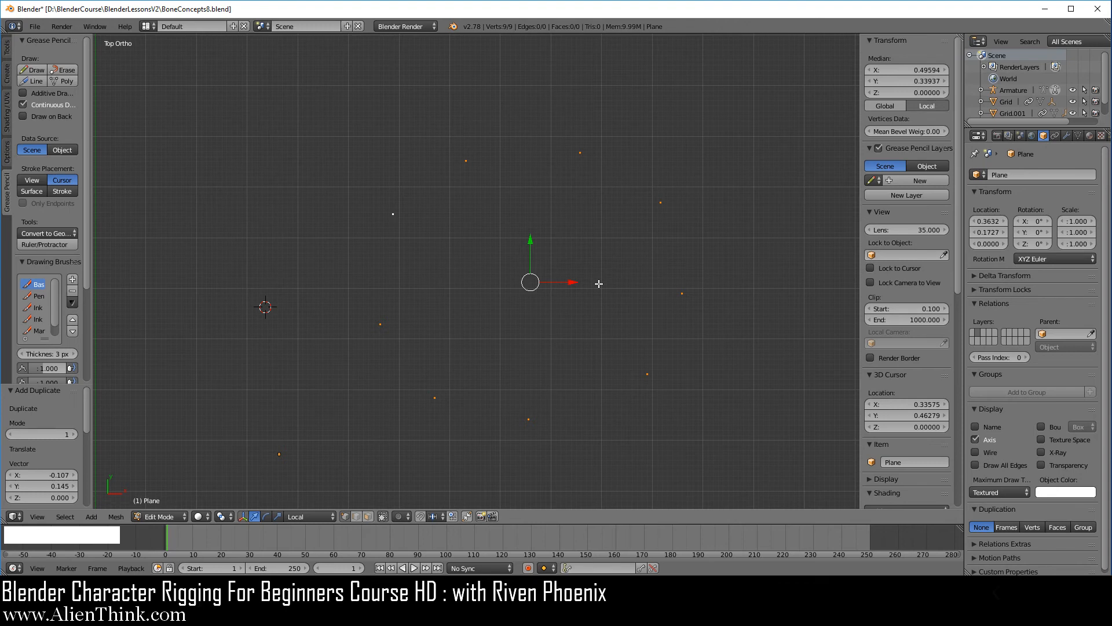
key(s)
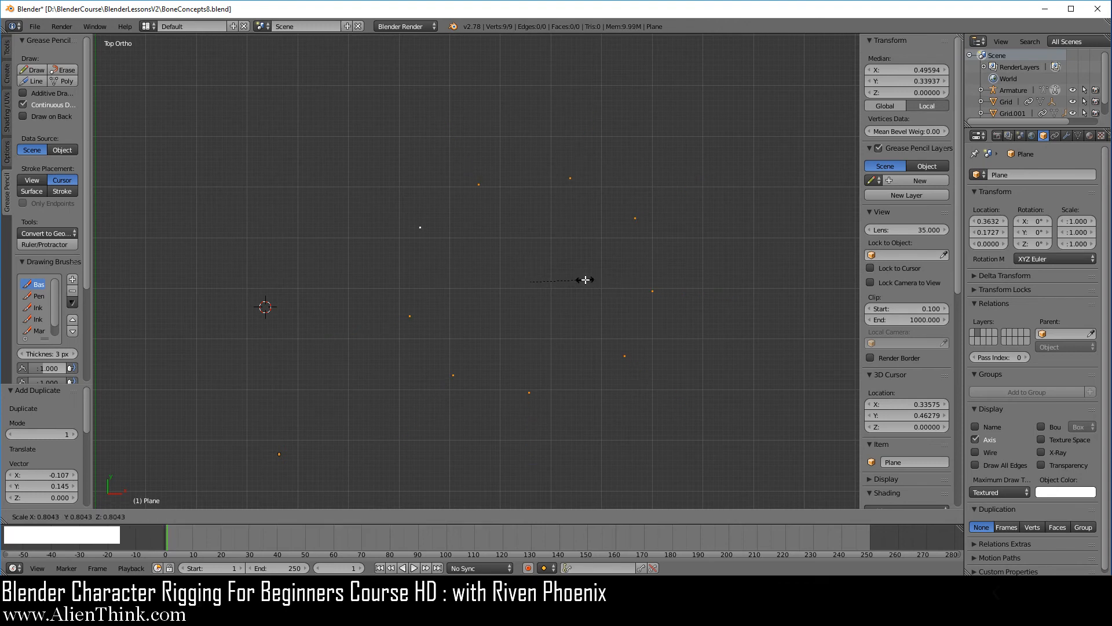
right_click(582, 281)
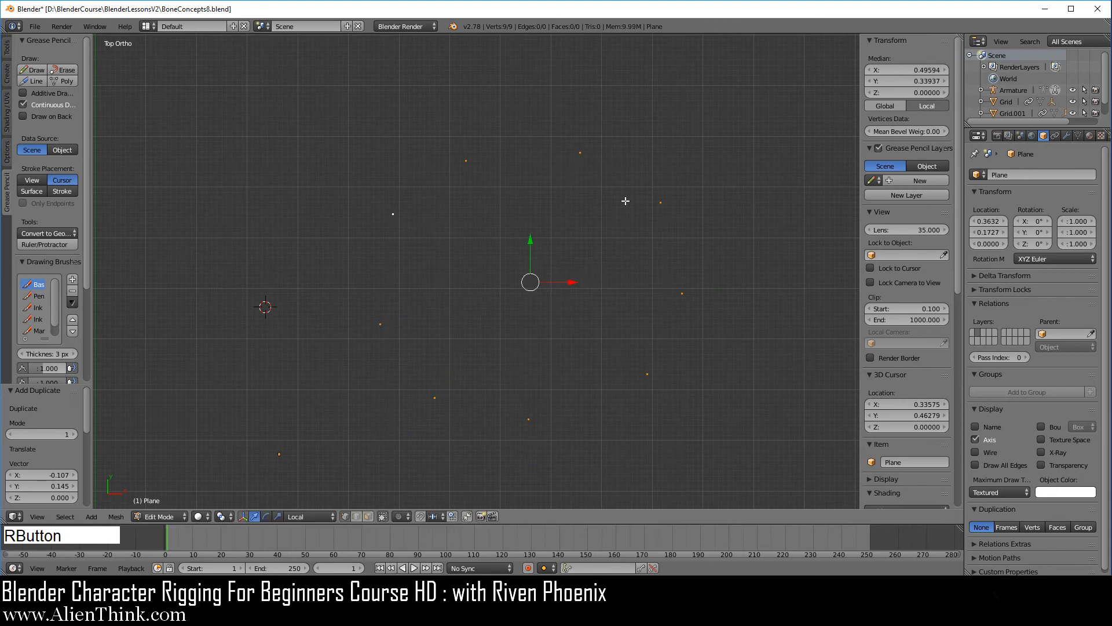
- Snap the 3D cursor to the median of the selected vertices and extrude only the vertices in place
key(shift+s)
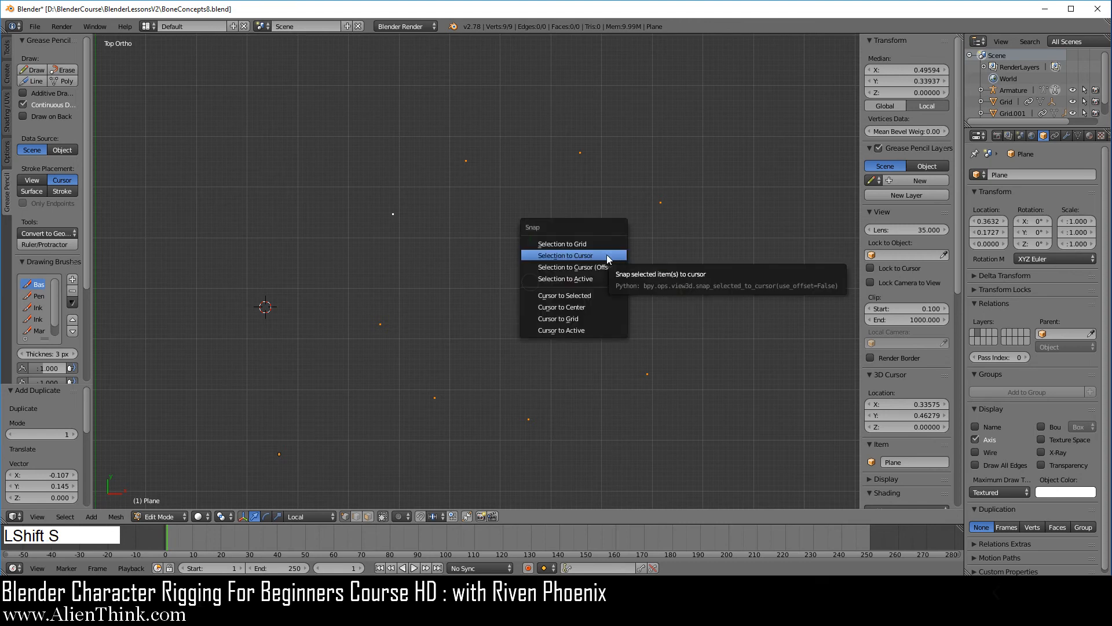
click(596, 297)
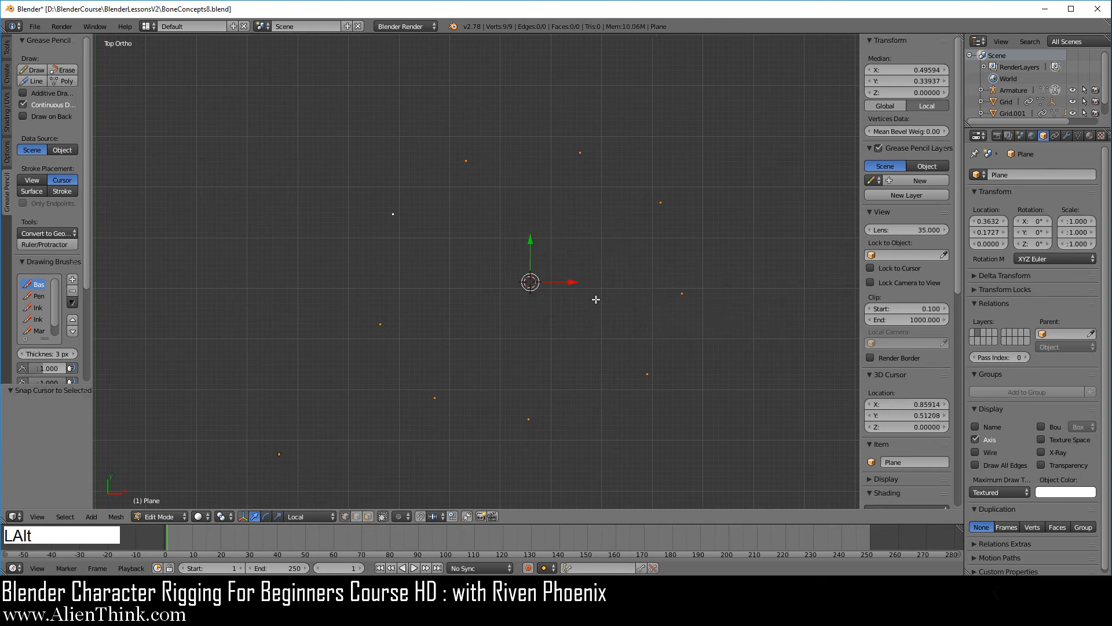
key(alt+e)
click(595, 298)
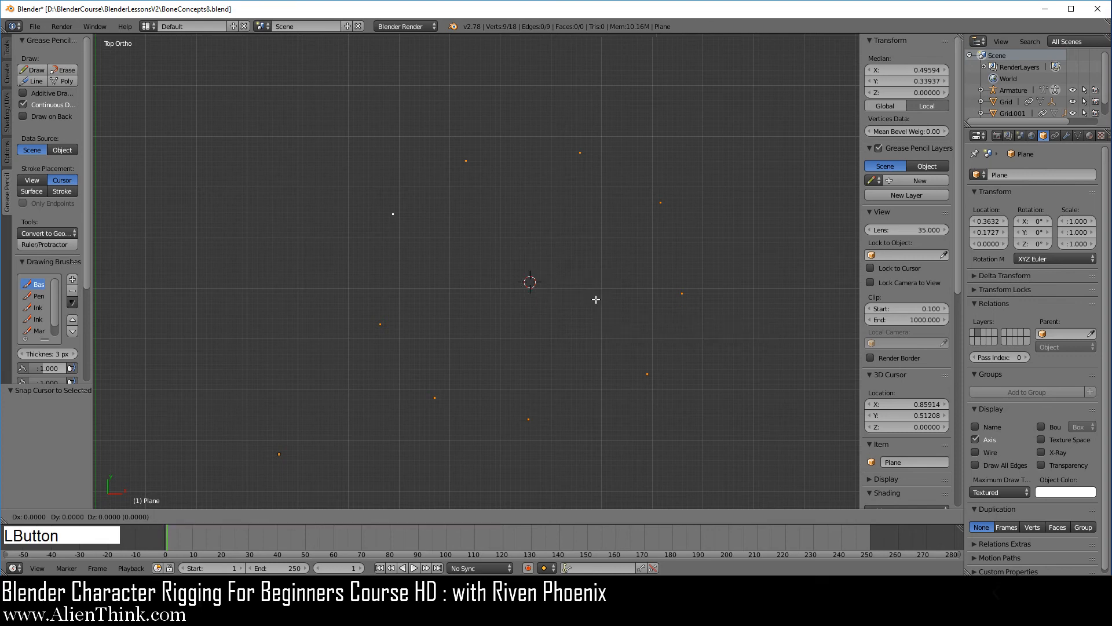
right_click(621, 267)
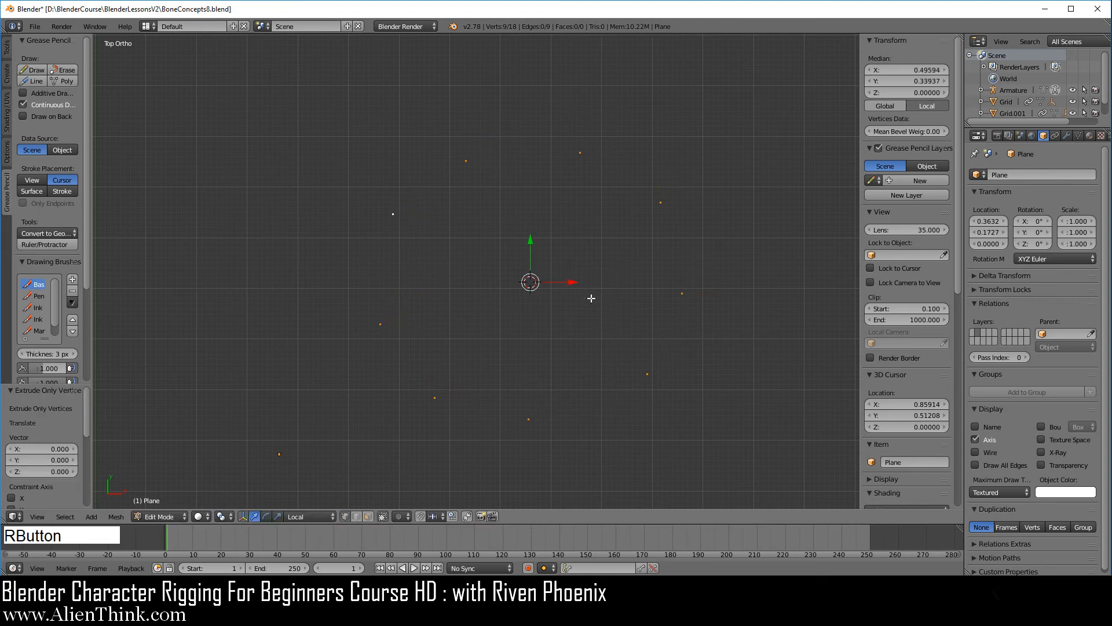
- Snap the extruded vertices to the 3D cursor at the ring's centre and select the whole mesh
key(shift+s)
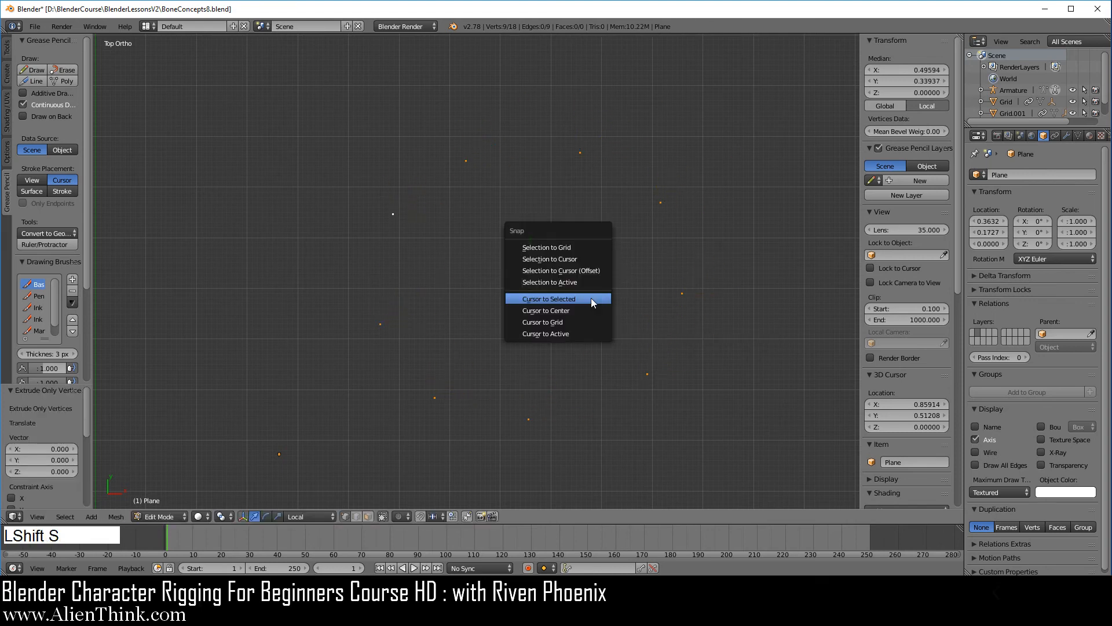
click(581, 258)
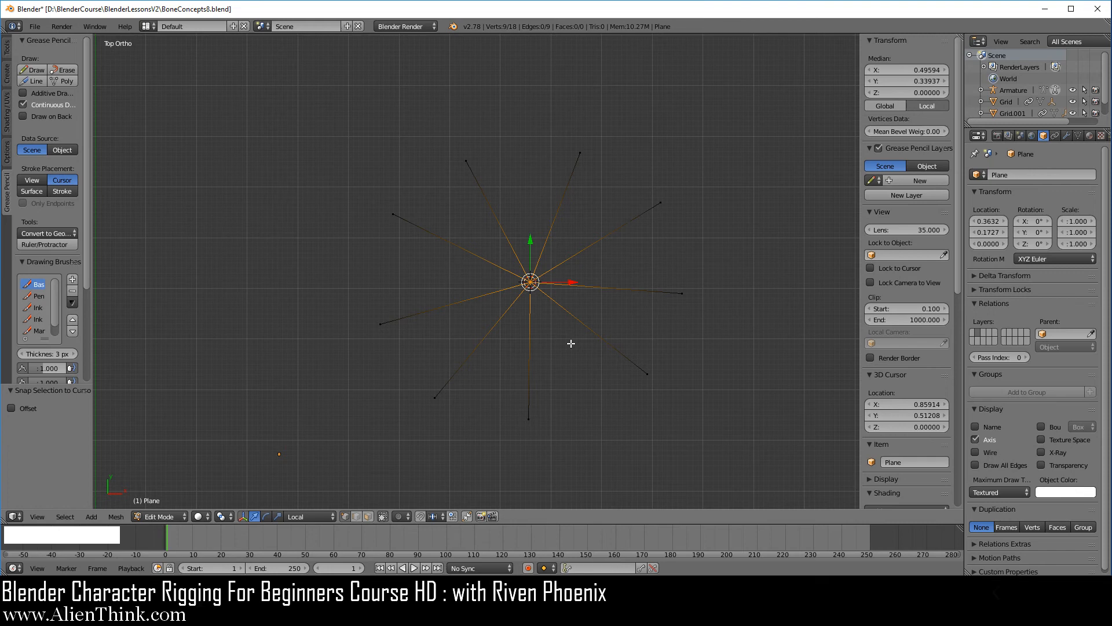
key(a)
key(a)
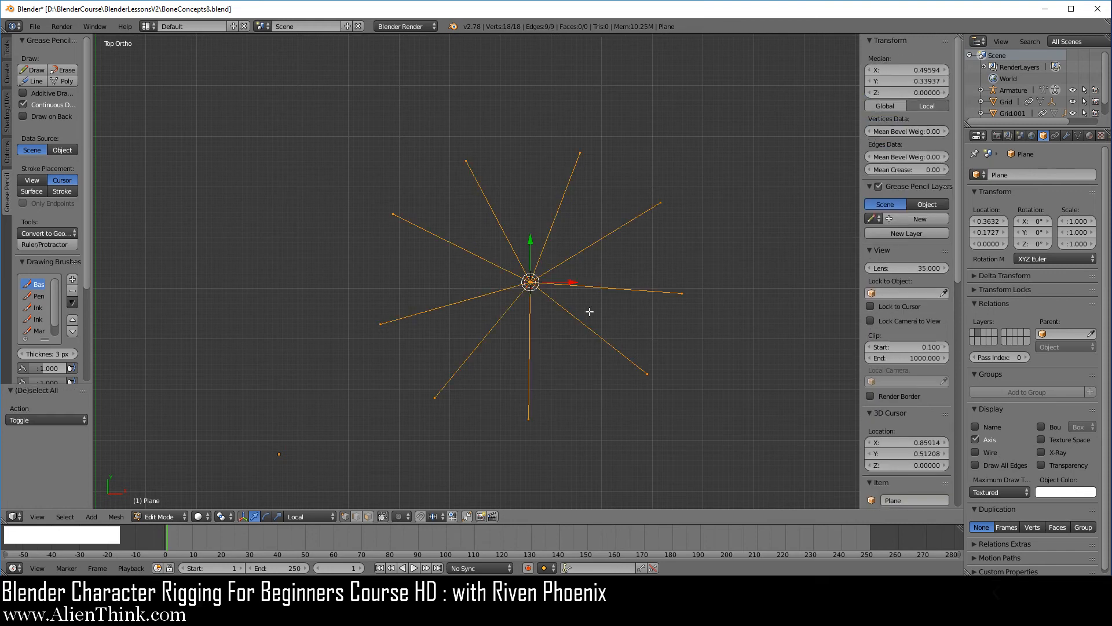
- Try moving, trackball-rotating and scaling the whole nine-spoke mesh around its centre
key(g)
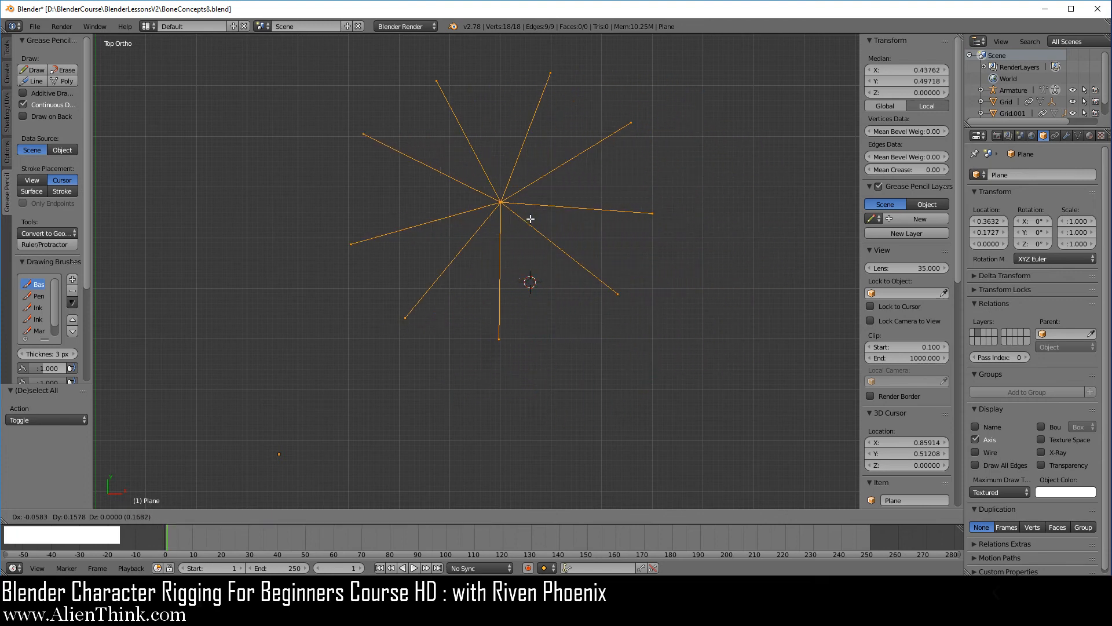
right_click(599, 239)
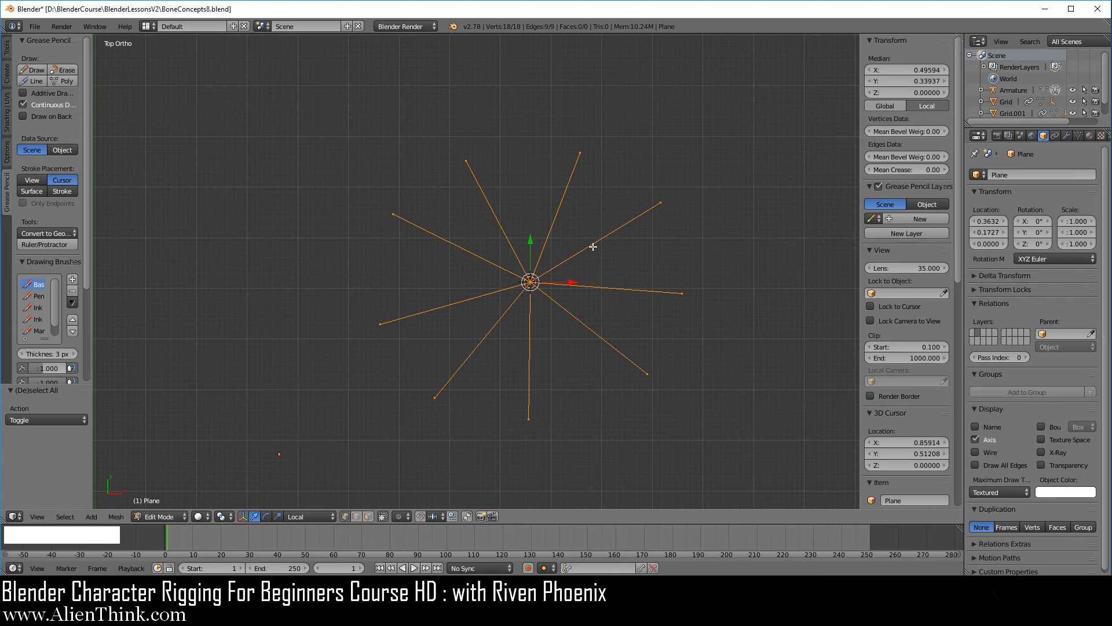
key(r)
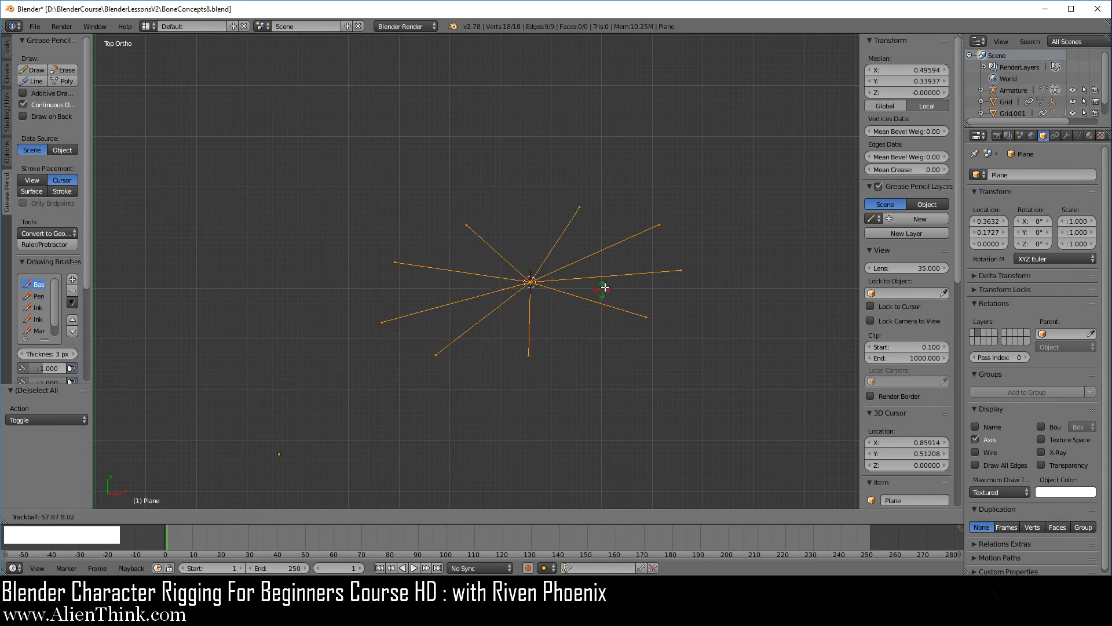
right_click(603, 248)
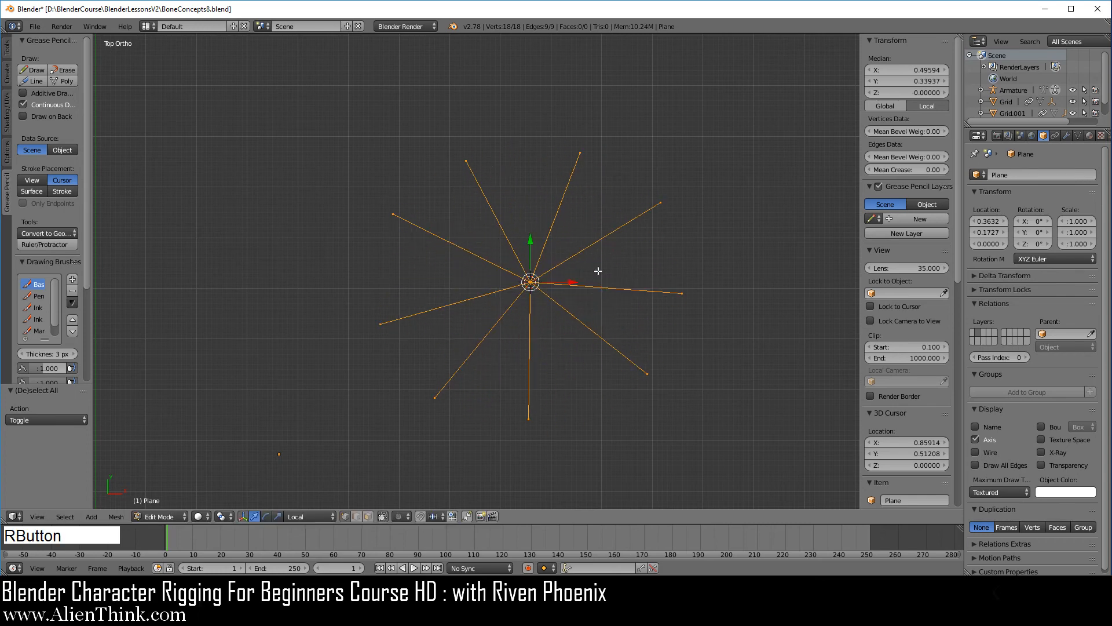
key(s)
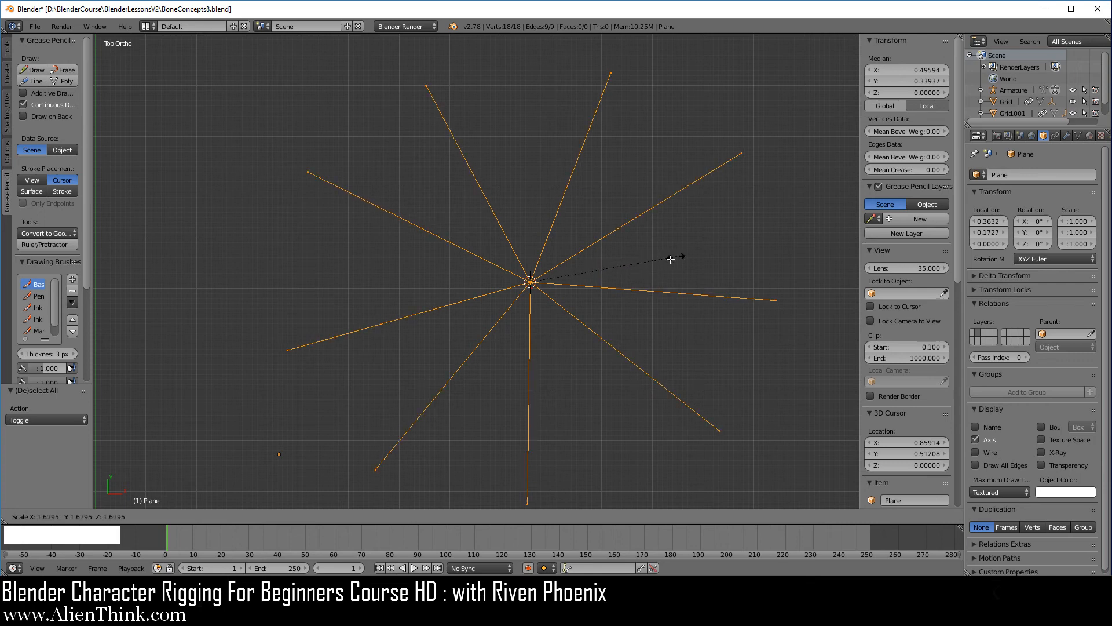
right_click(647, 255)
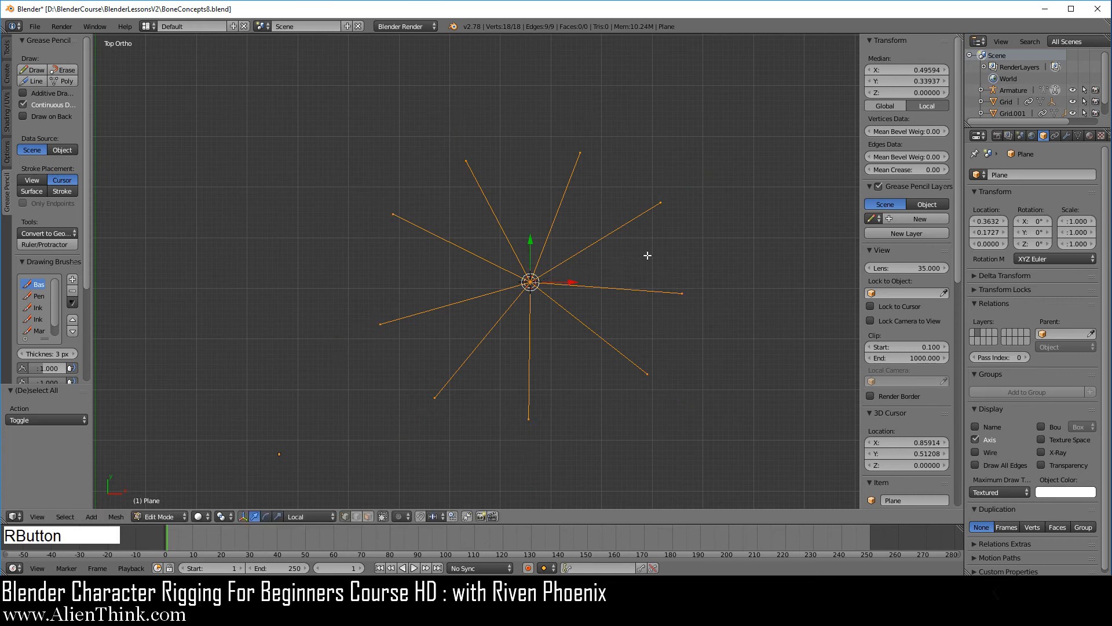
- Delete all vertices of the nine-spoke mesh
key(x)
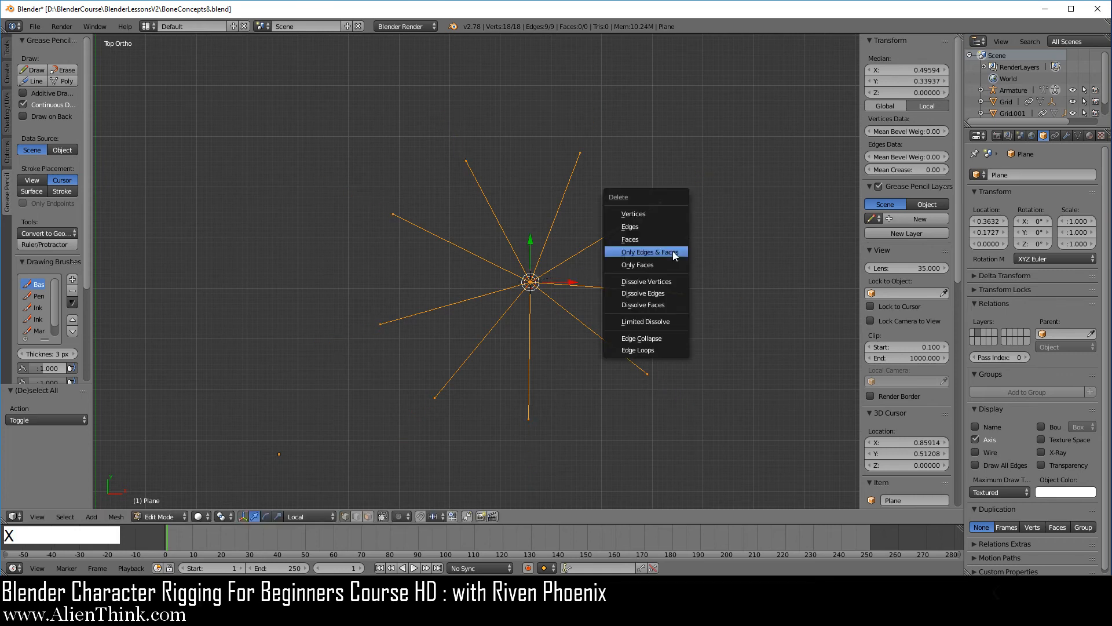
click(647, 217)
scroll(579, 251, down, 5)
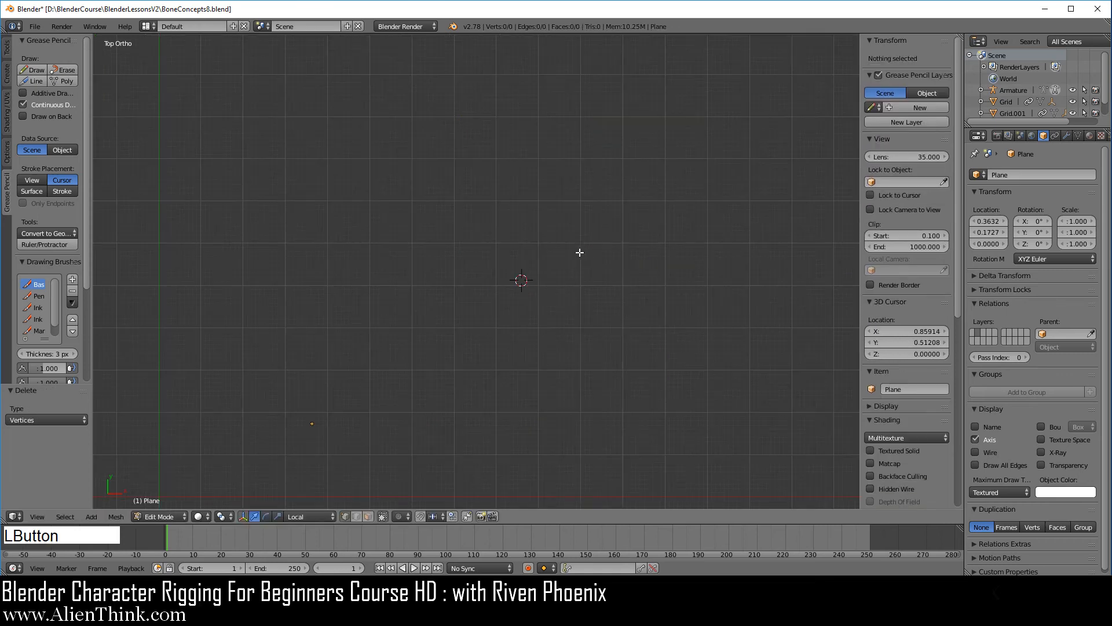
scroll(562, 277, down, 1)
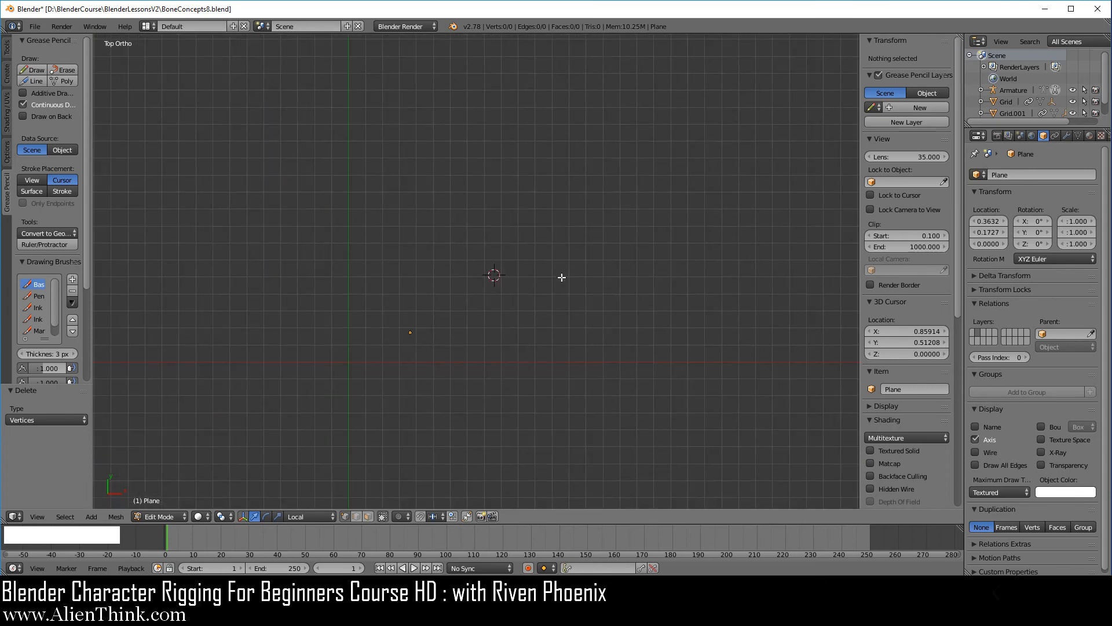
- Place the 3D cursor at about X 1.31, Y 1.05 and add a torus mesh there
click(571, 183)
key(shift)
key(shift+a)
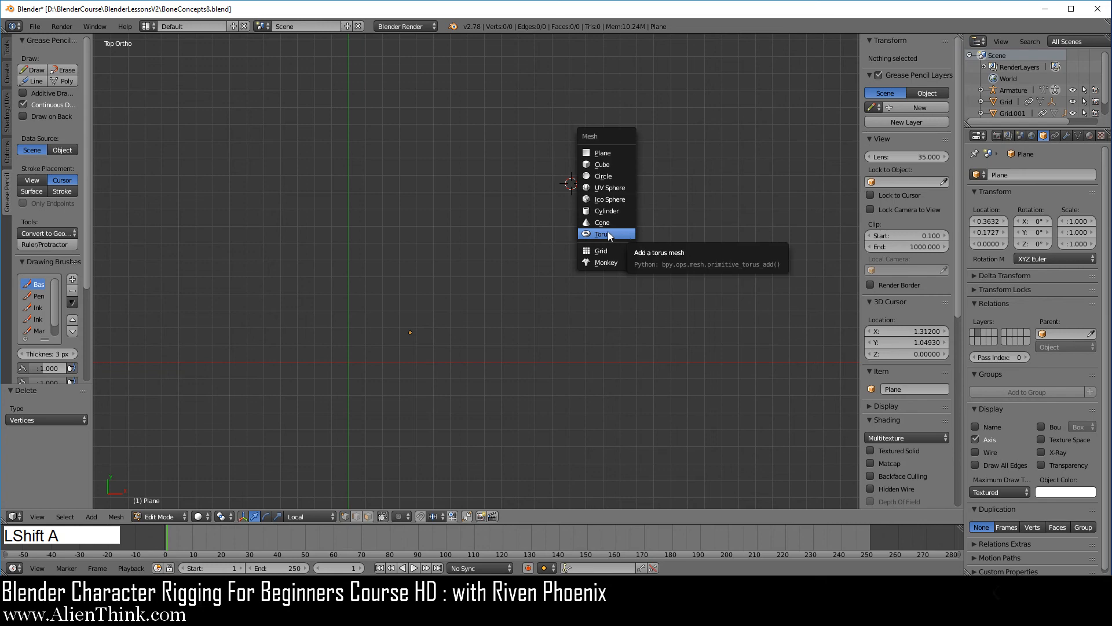
click(608, 234)
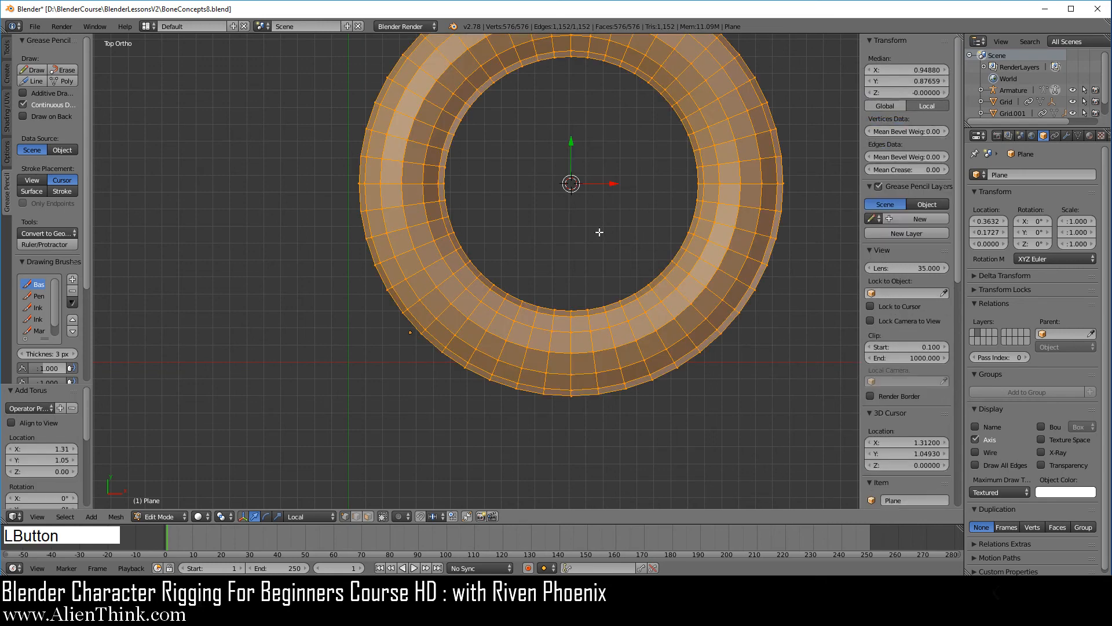
shift+middle_drag(578, 183, 545, 262)
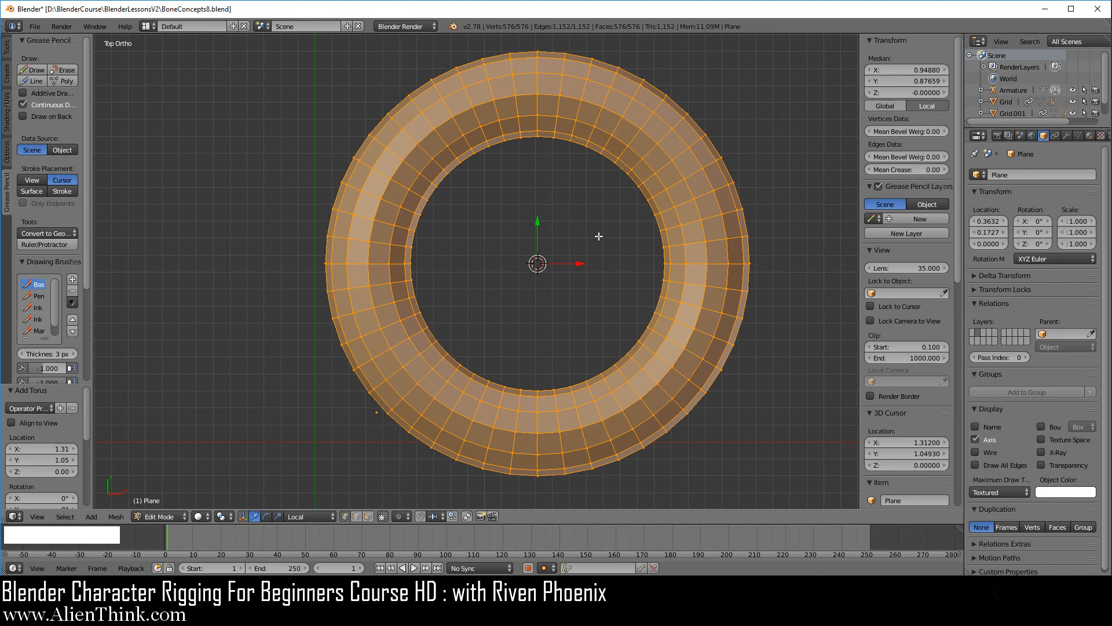
- Delete only the torus's edges and faces, keeping its vertices, and select all of them
key(x)
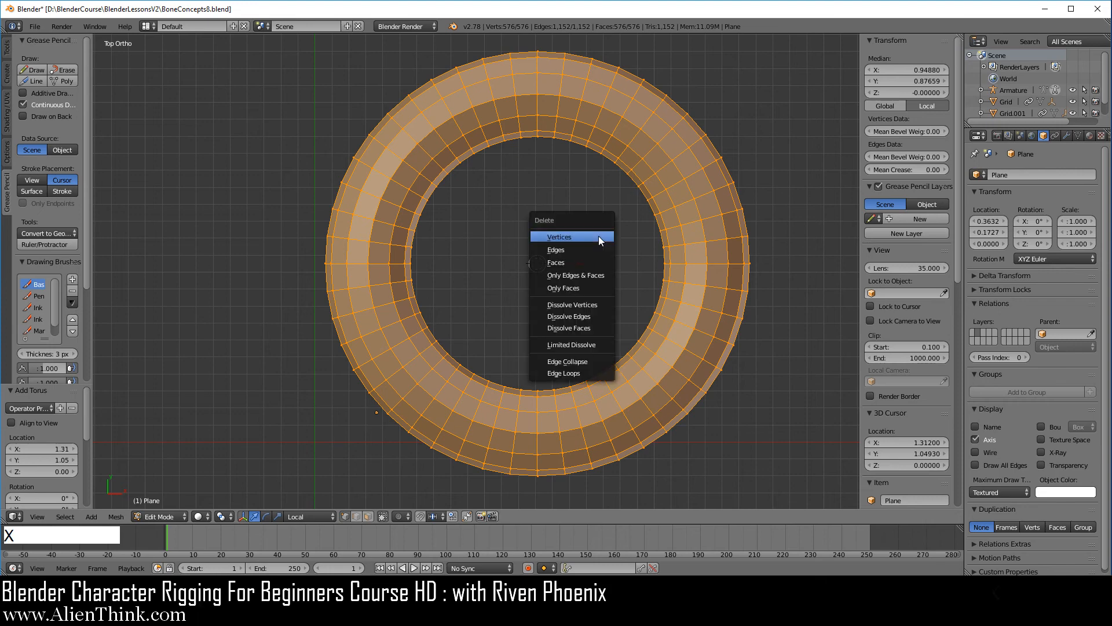
click(594, 276)
key(a)
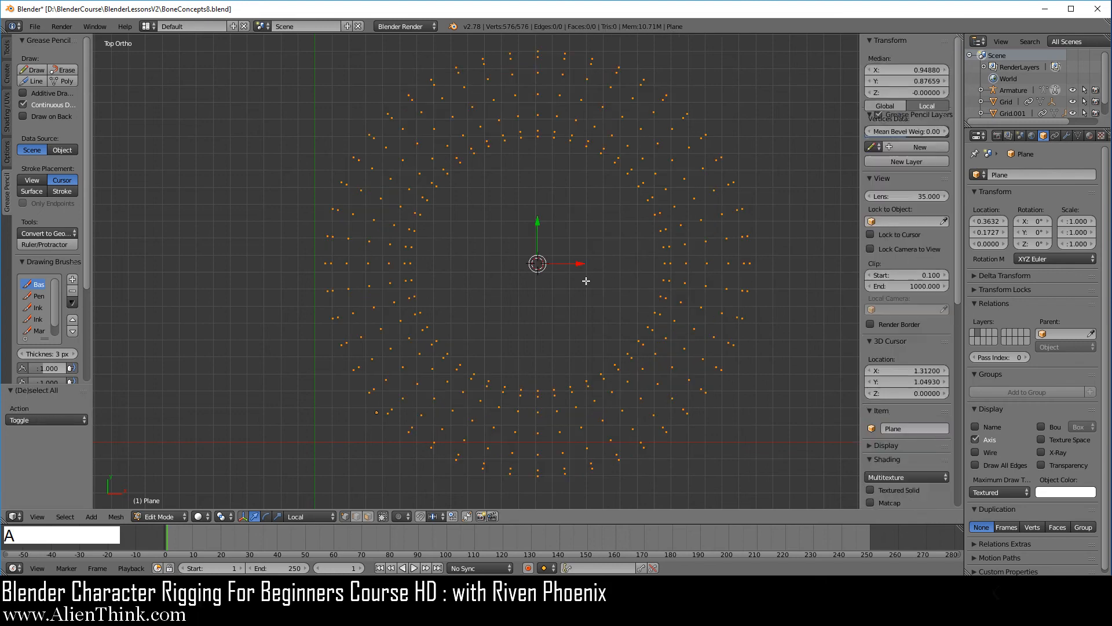
- Try moving, trackball-rotating and scaling the torus's loose vertices around their median point in an angled view
middle_drag(523, 345, 509, 263)
middle_drag(451, 284, 547, 302)
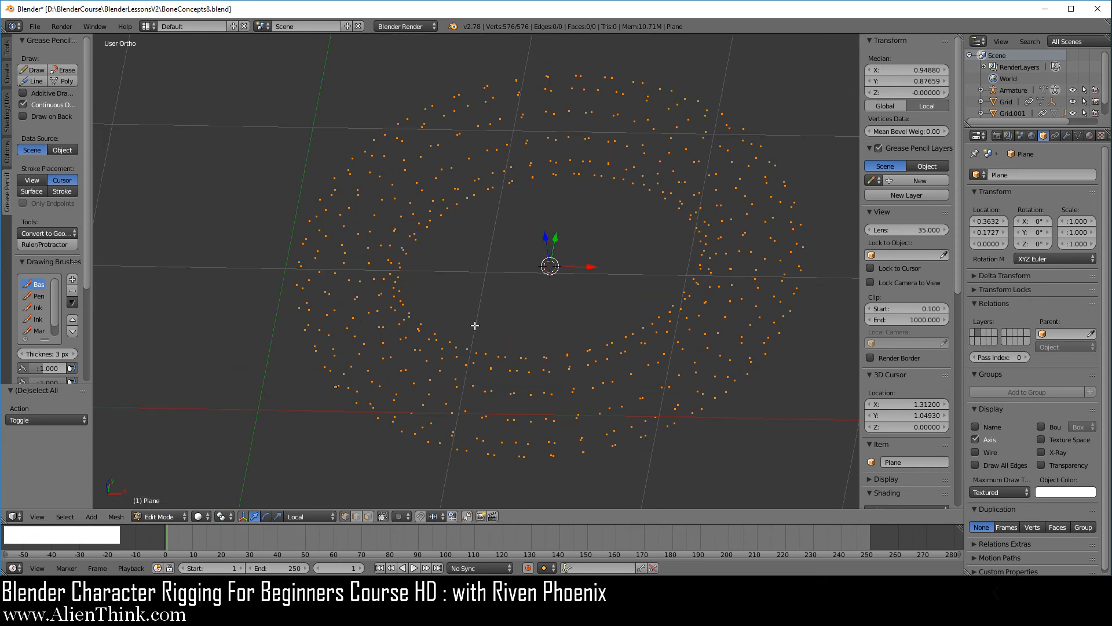
mouse_move(515, 260)
middle_down()
mouse_move(582, 260)
mouse_move(600, 302)
mouse_move(548, 313)
mouse_move(509, 249)
mouse_move(530, 269)
middle_up()
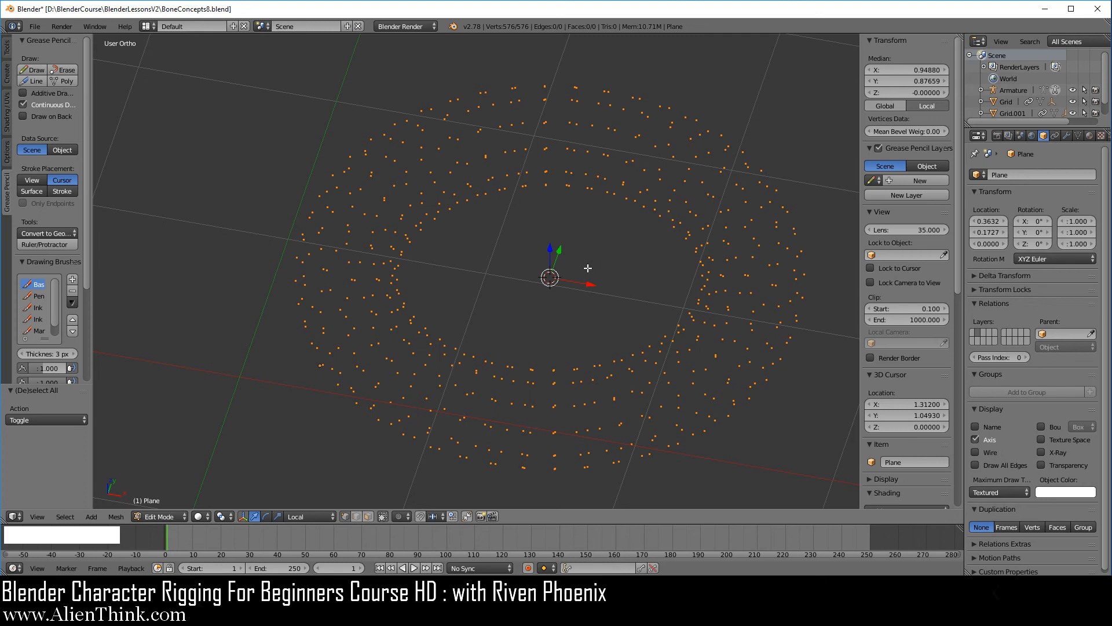
key(g)
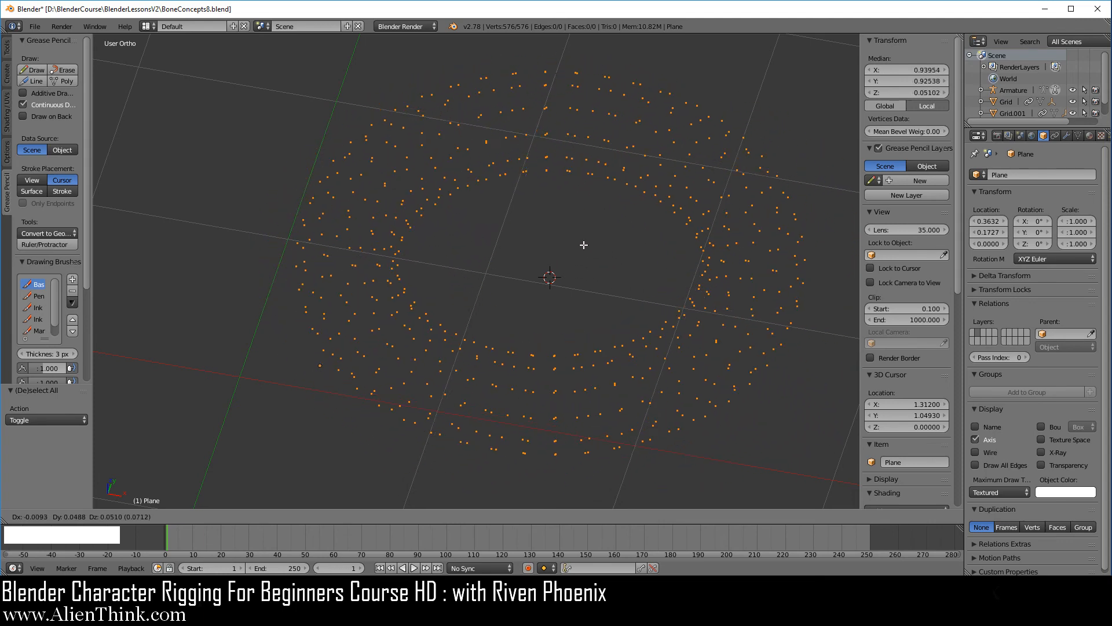
right_click(589, 251)
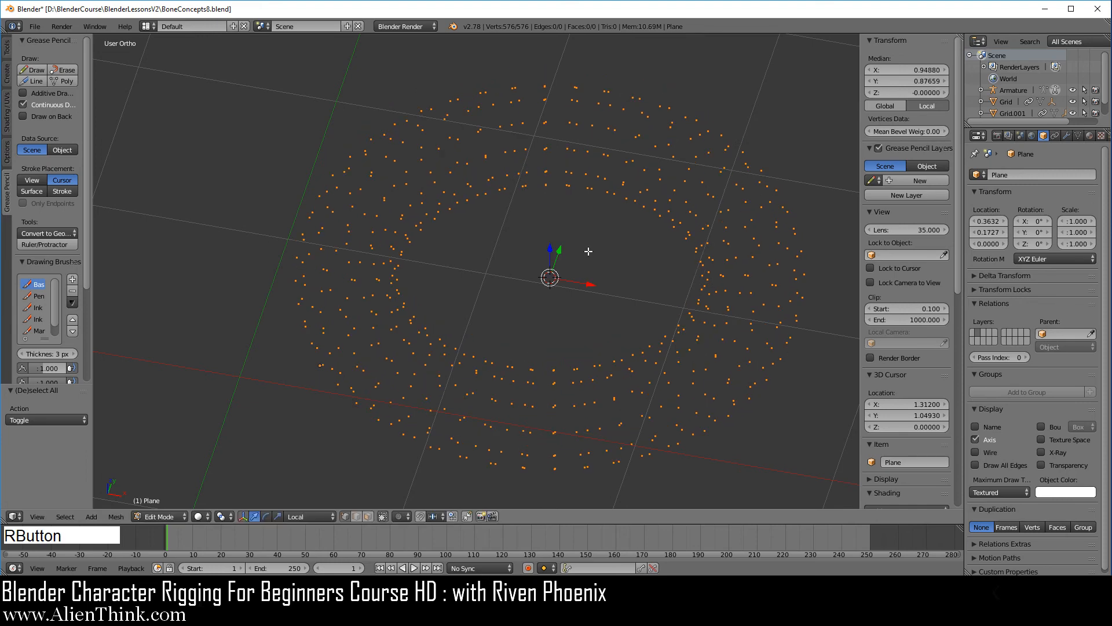
key(r)
key(r)
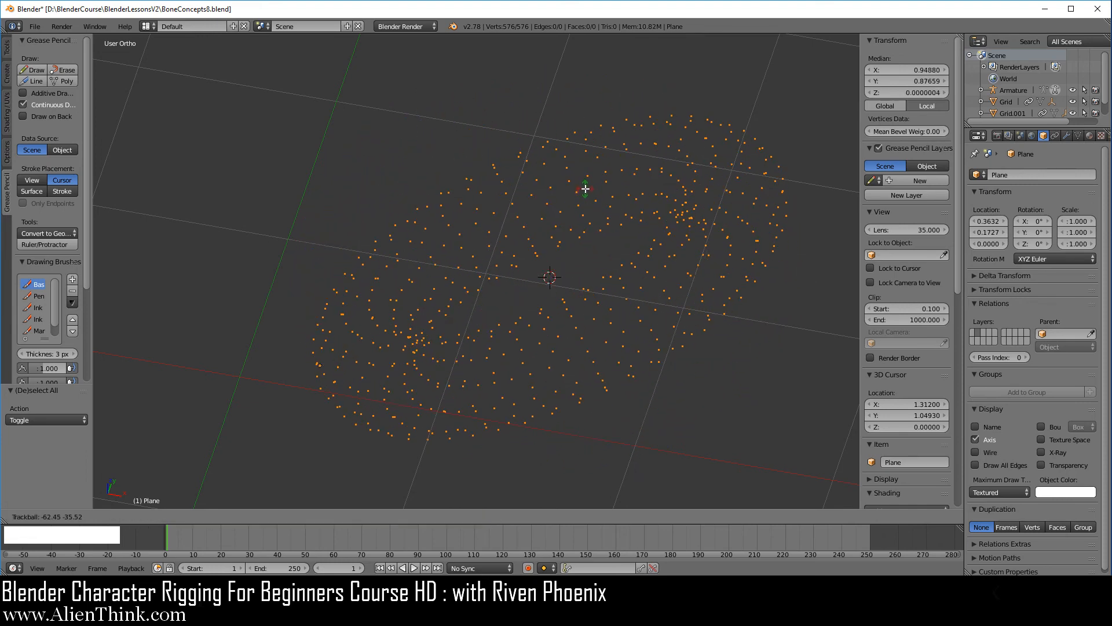
right_click(575, 305)
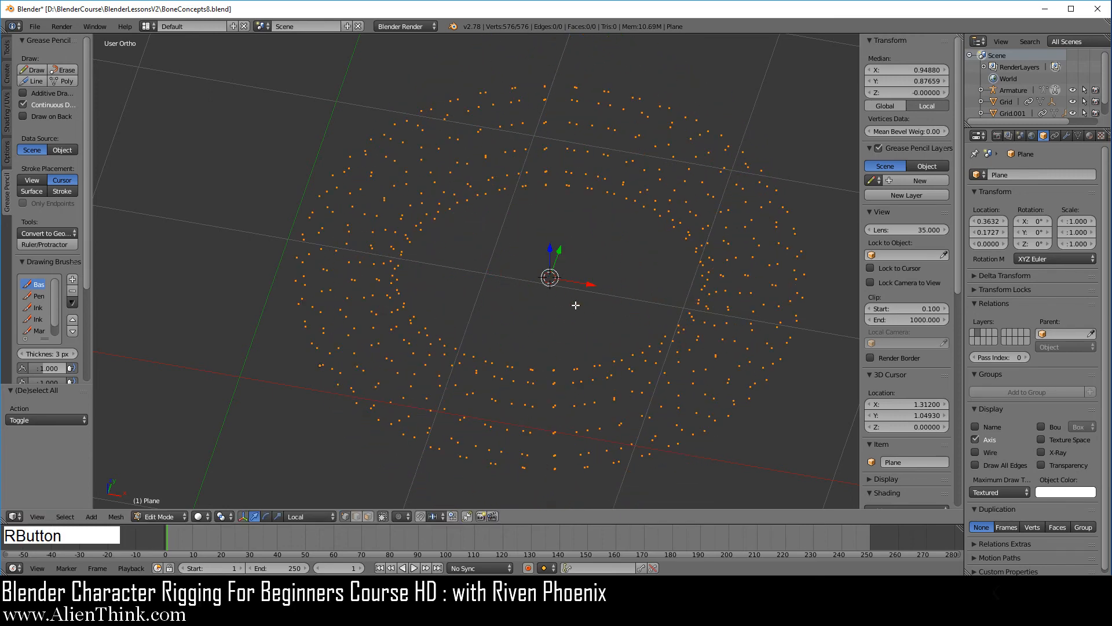
key(s)
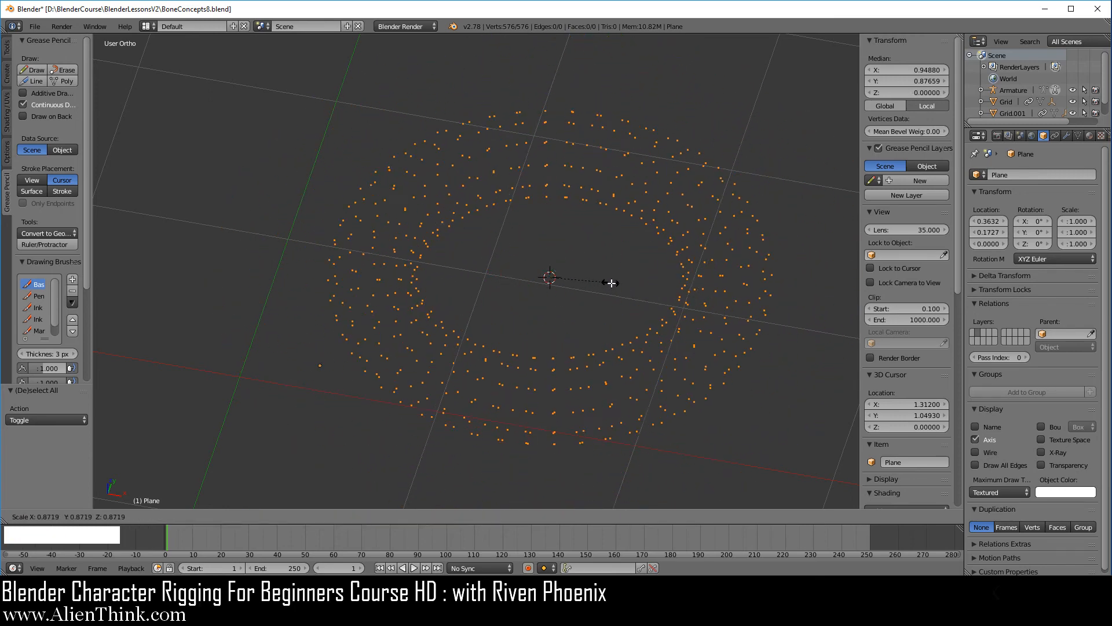
right_click(617, 283)
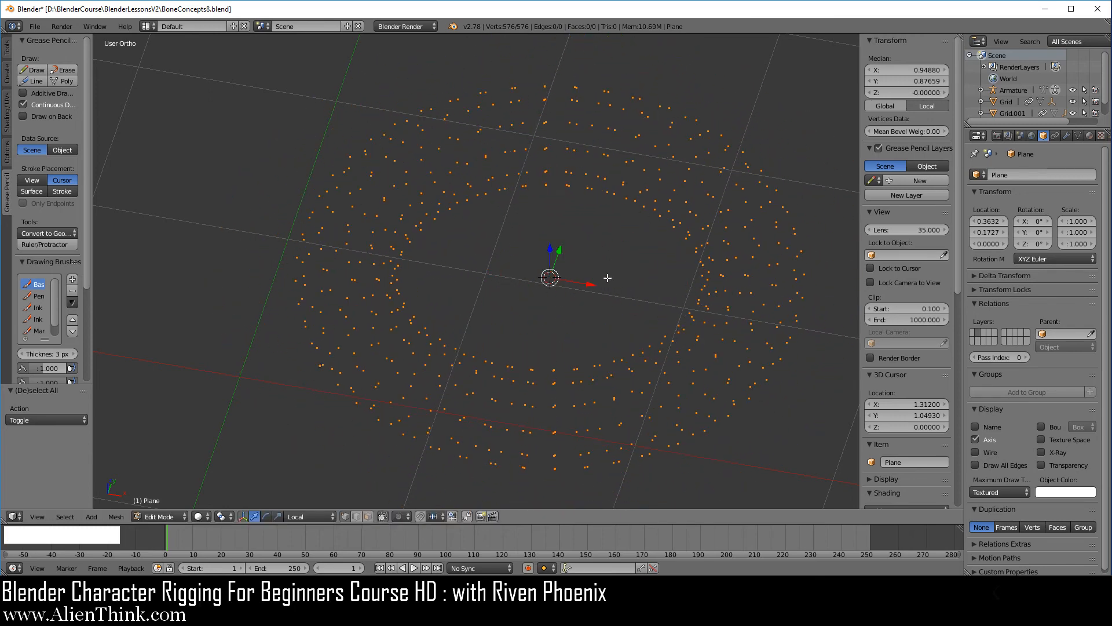
- In top view, extrude only the vertices of the torus cloud, leaving the duplicates in place
key(KP_7)
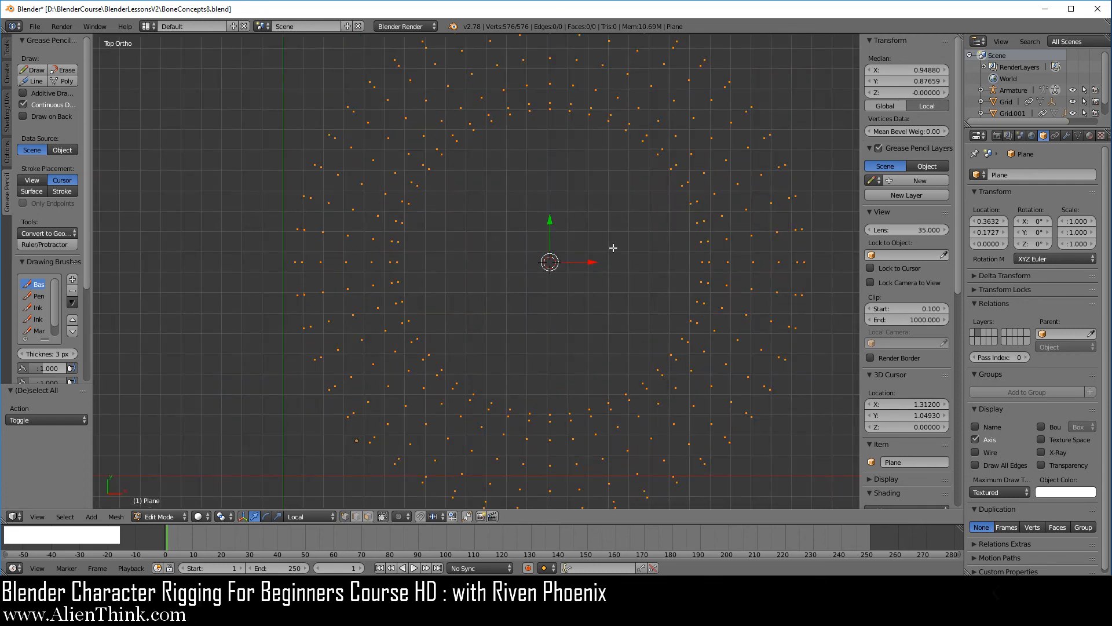
key(alt+e)
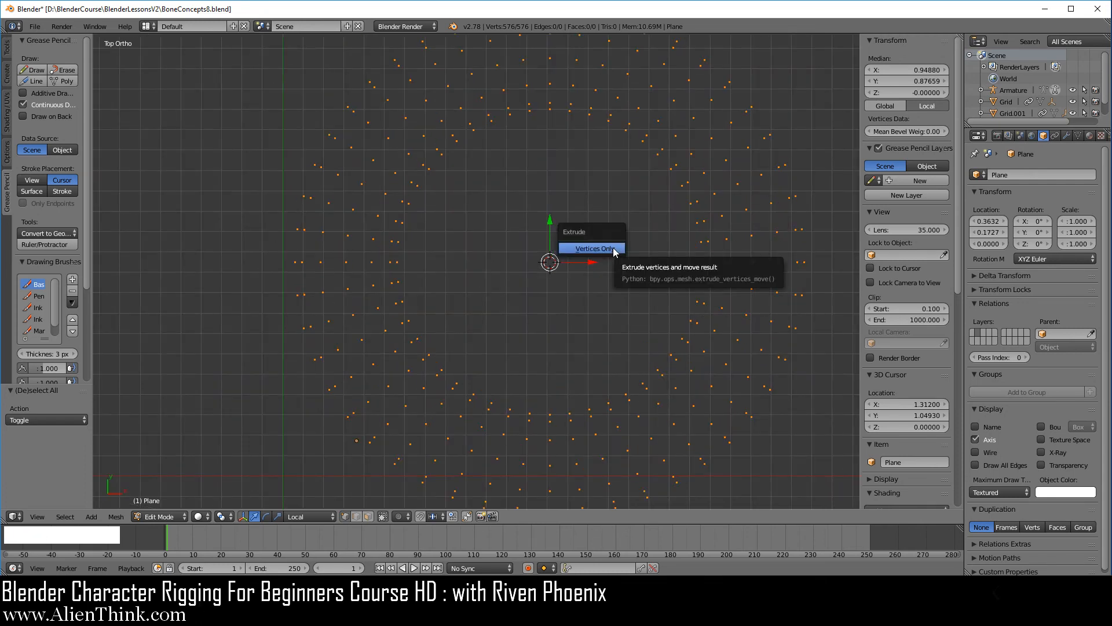
click(615, 250)
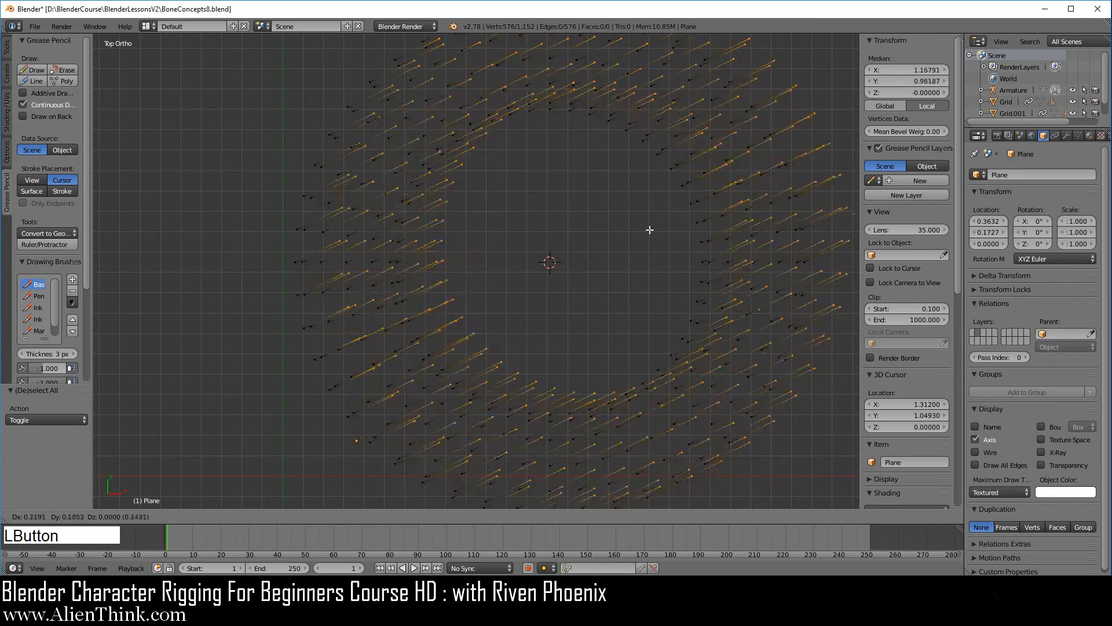
right_click(654, 286)
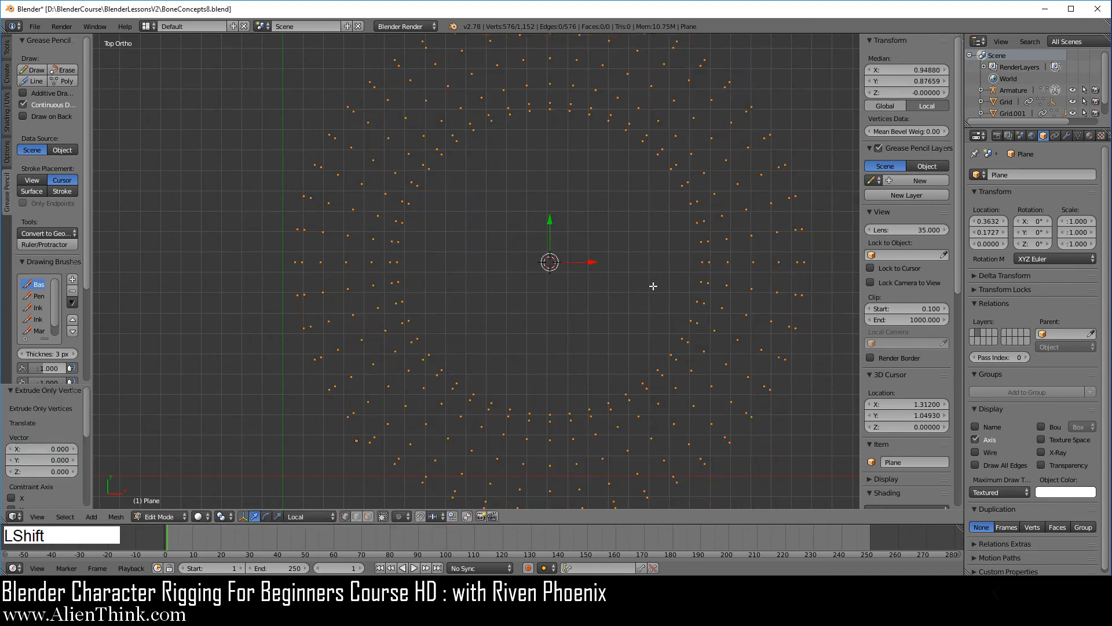
- Snap the extruded vertices to the 3D cursor at the torus's centre and select the whole mesh
key(shift+s)
click(652, 286)
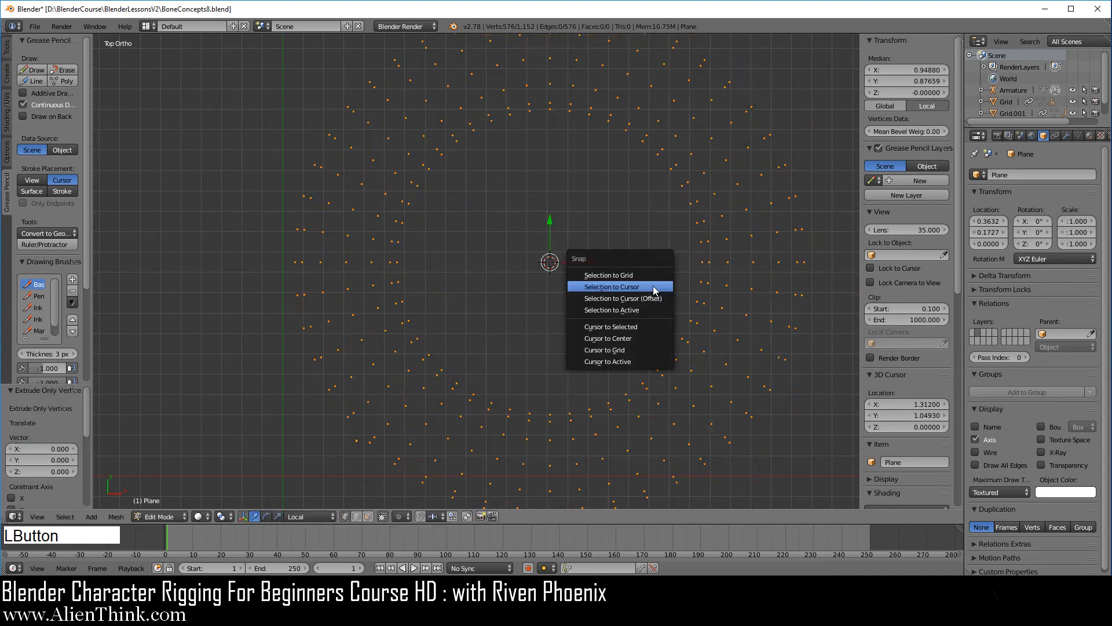
key(a)
key(a)
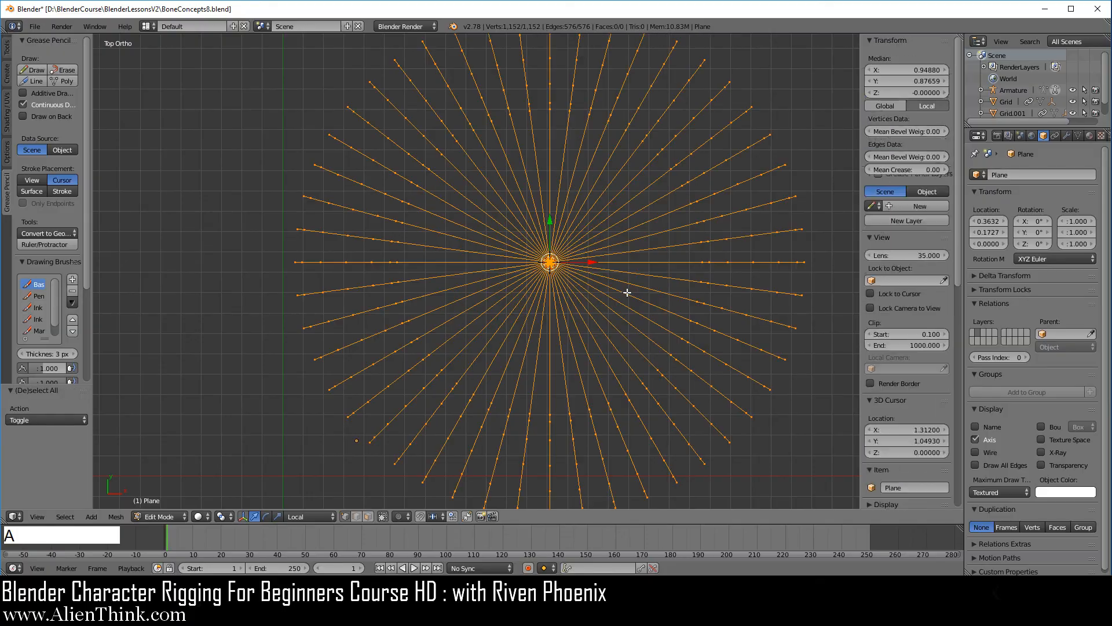
- Try moving, trackball-rotating and scaling the dense torus spoke mesh around its centre in an angled view
middle_drag(558, 342, 598, 271)
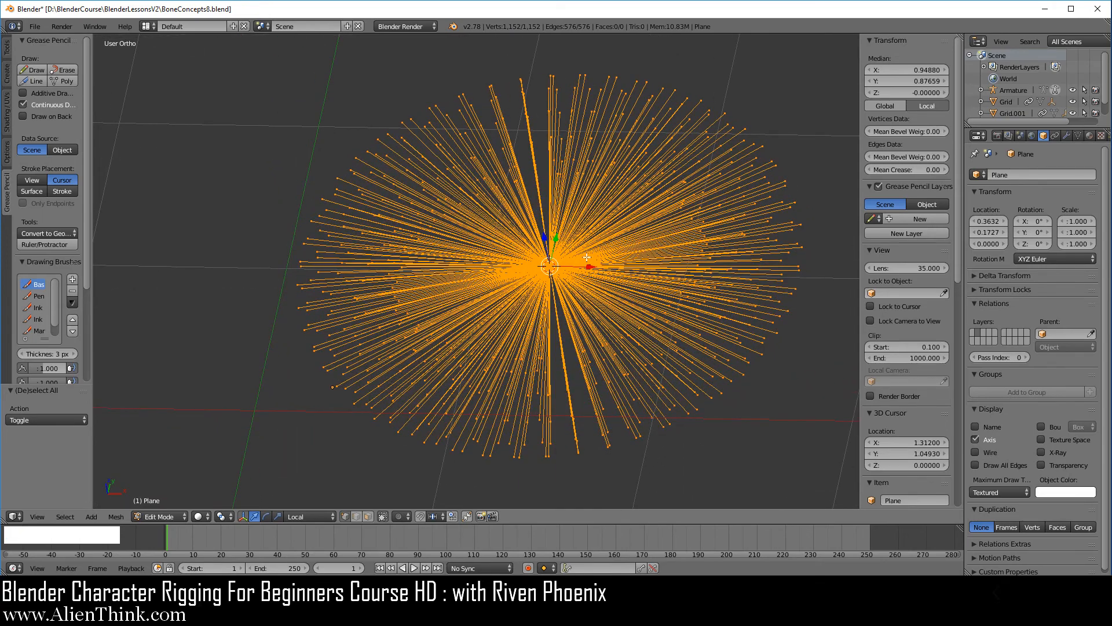
key(g)
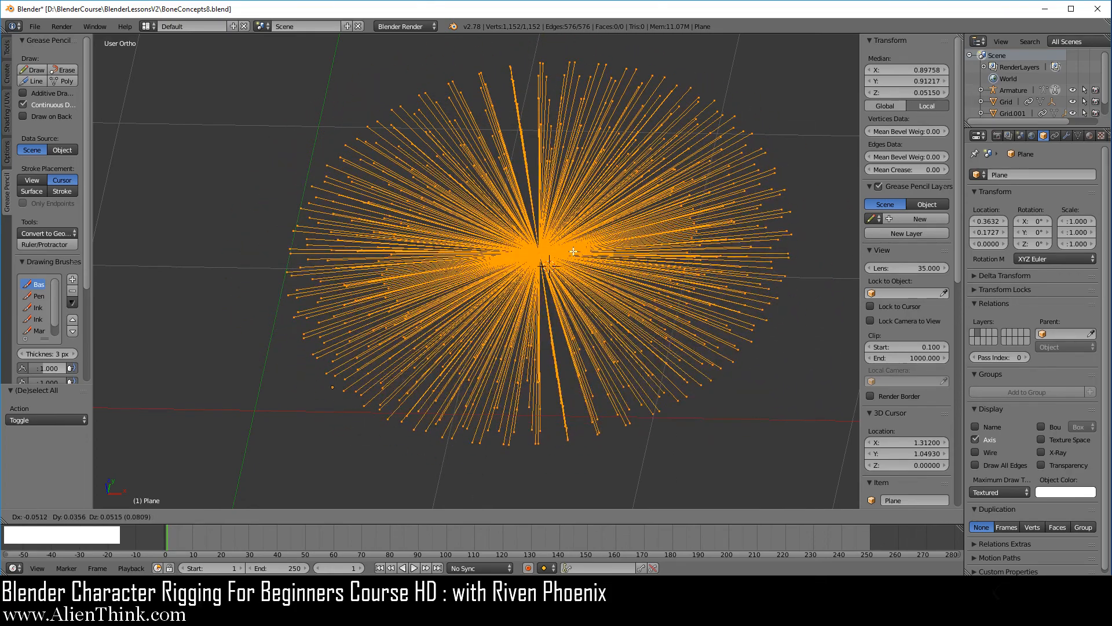
right_click(574, 251)
middle_drag(573, 251, 565, 273)
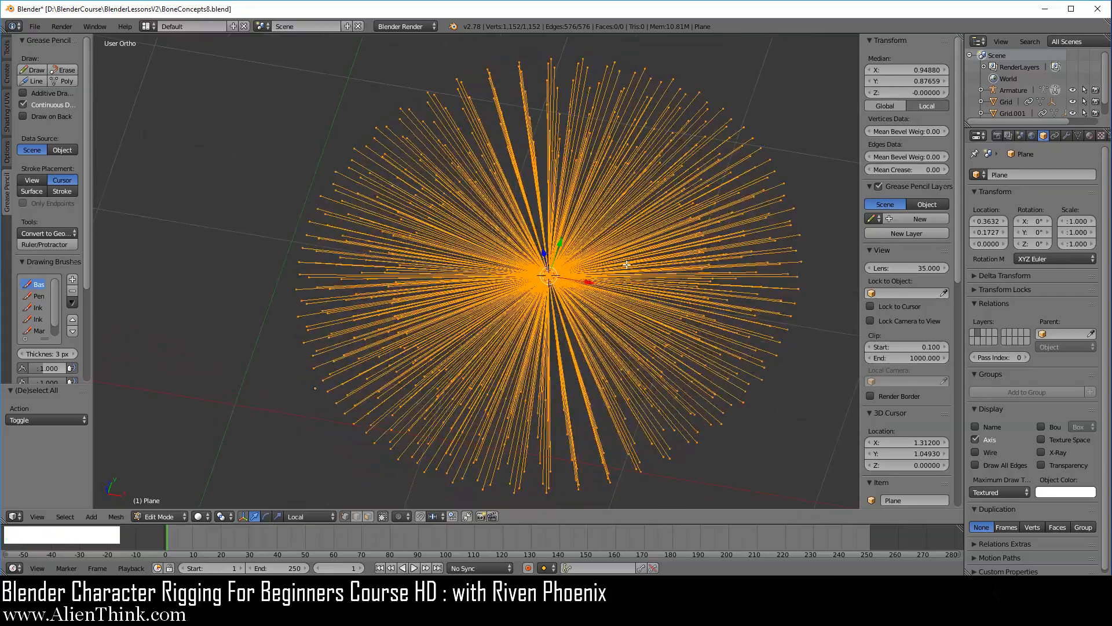
key(r)
key(r)
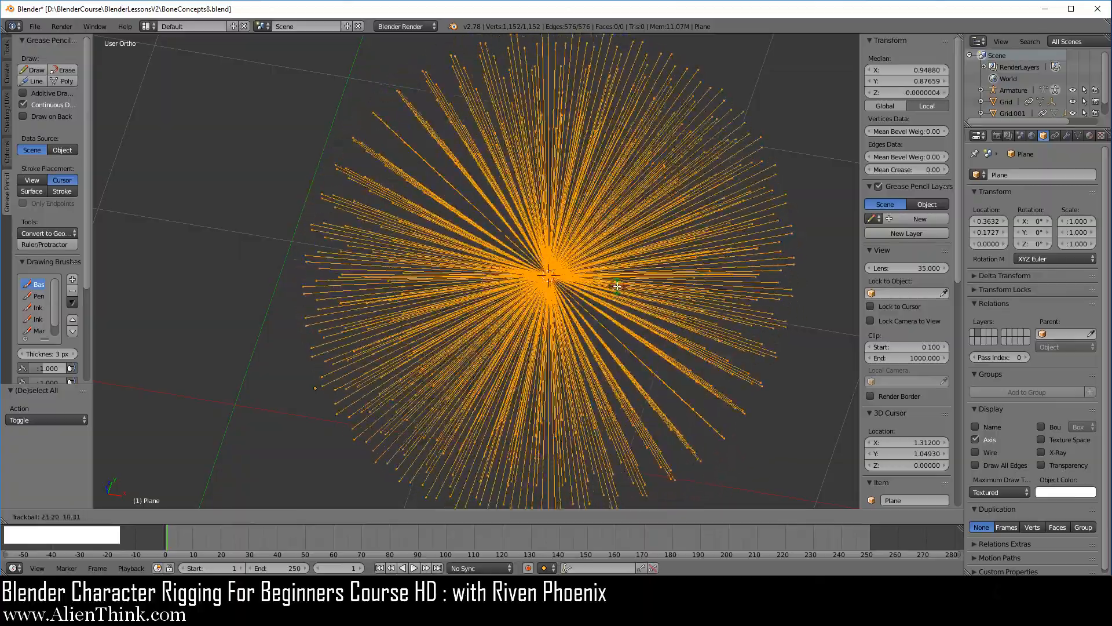
right_click(648, 299)
key(s)
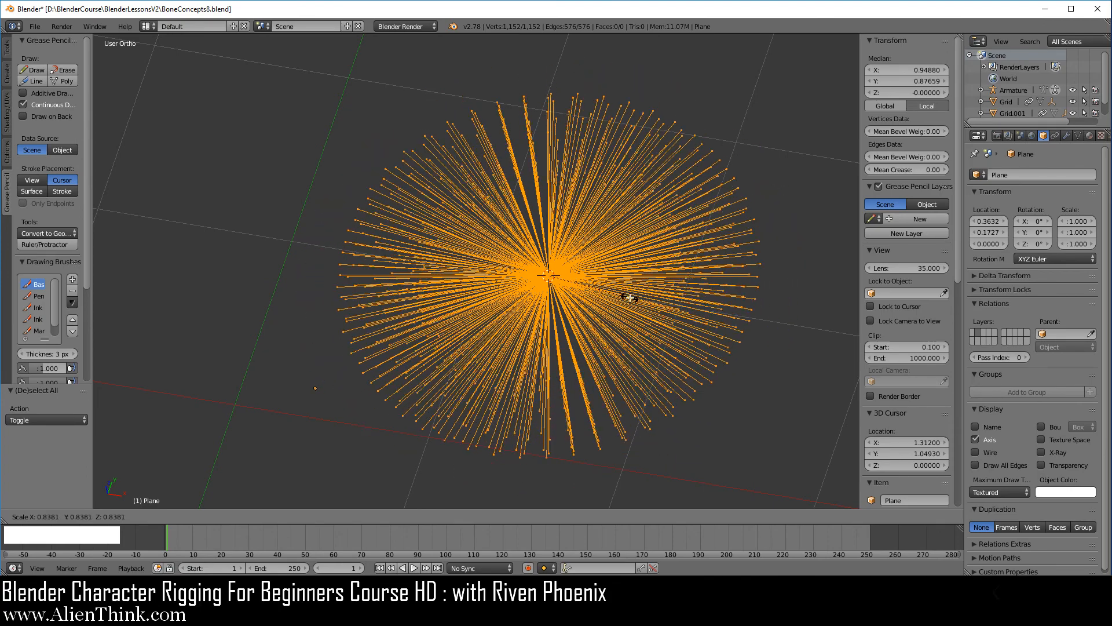
right_click(628, 294)
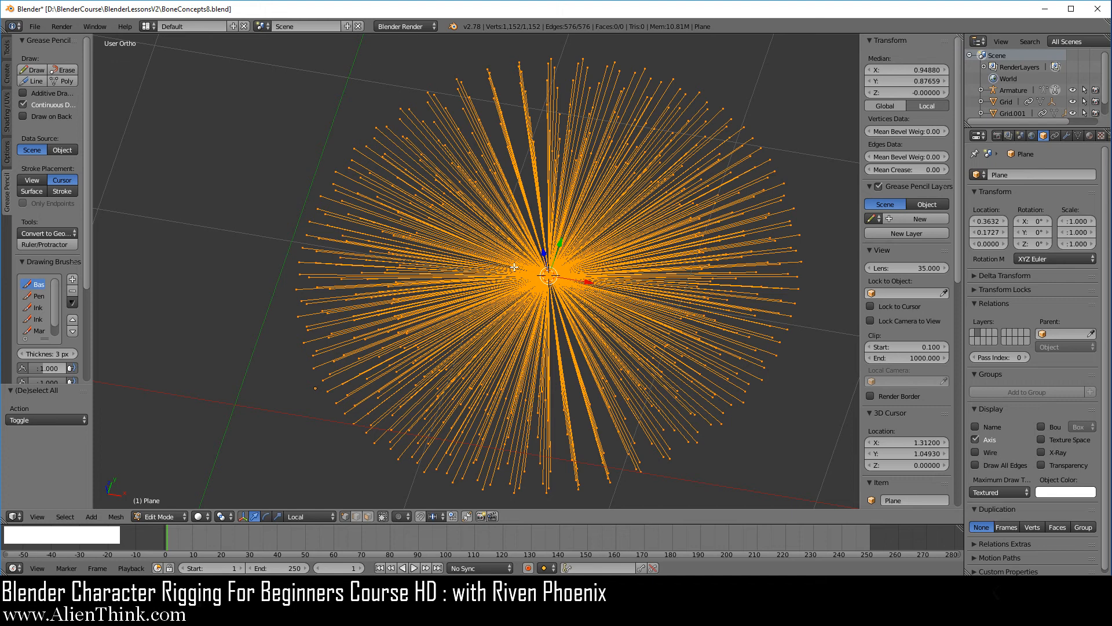
- Open the recent file RiggingLesson02l.blend
click(35, 27)
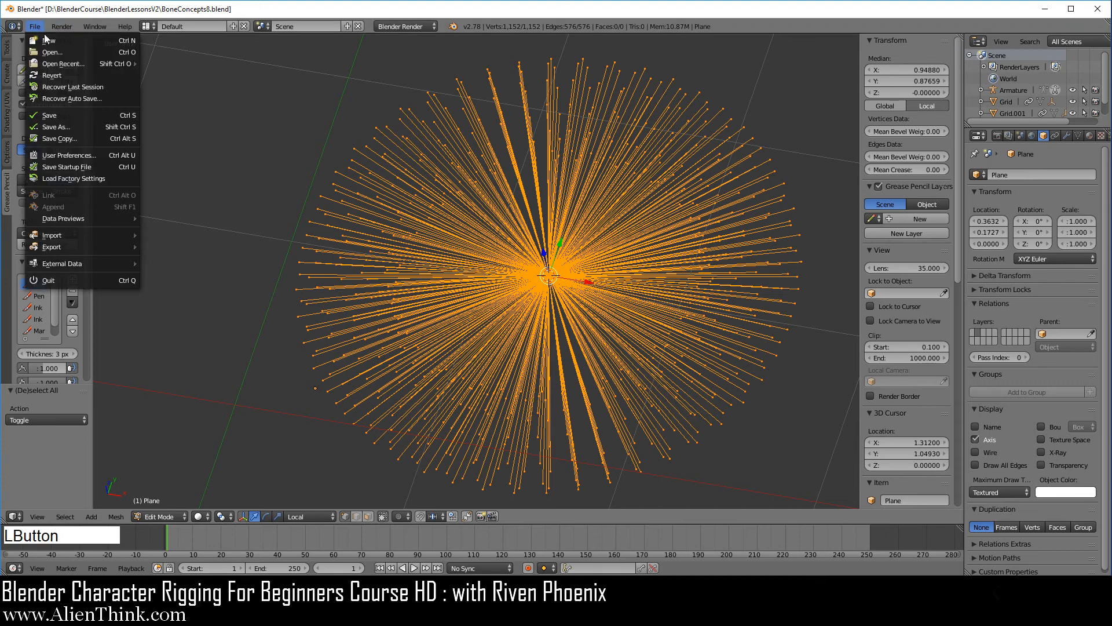
mouse_move(65, 64)
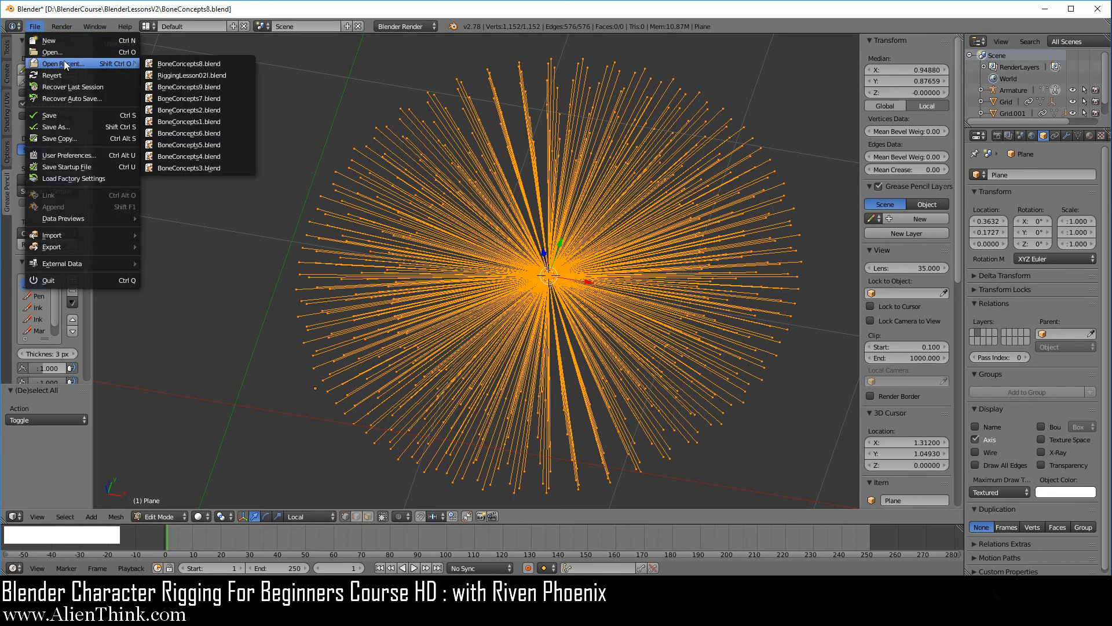
click(229, 75)
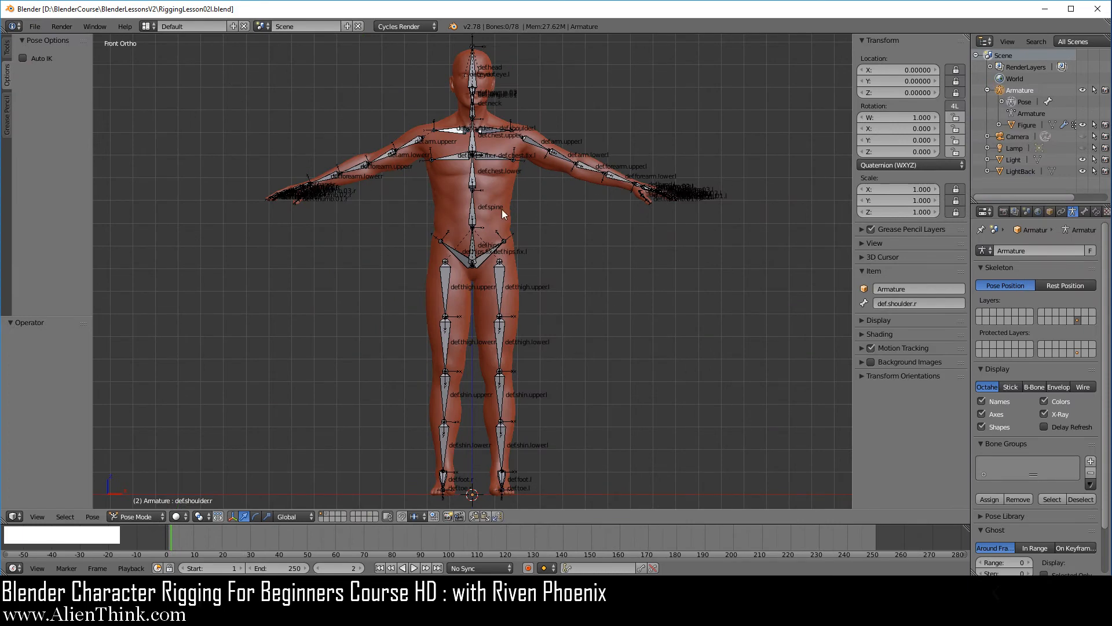
- Select the Figure mesh and apply its Mirror and Subsurf modifiers, keeping the Armature modifier
right_click(505, 192)
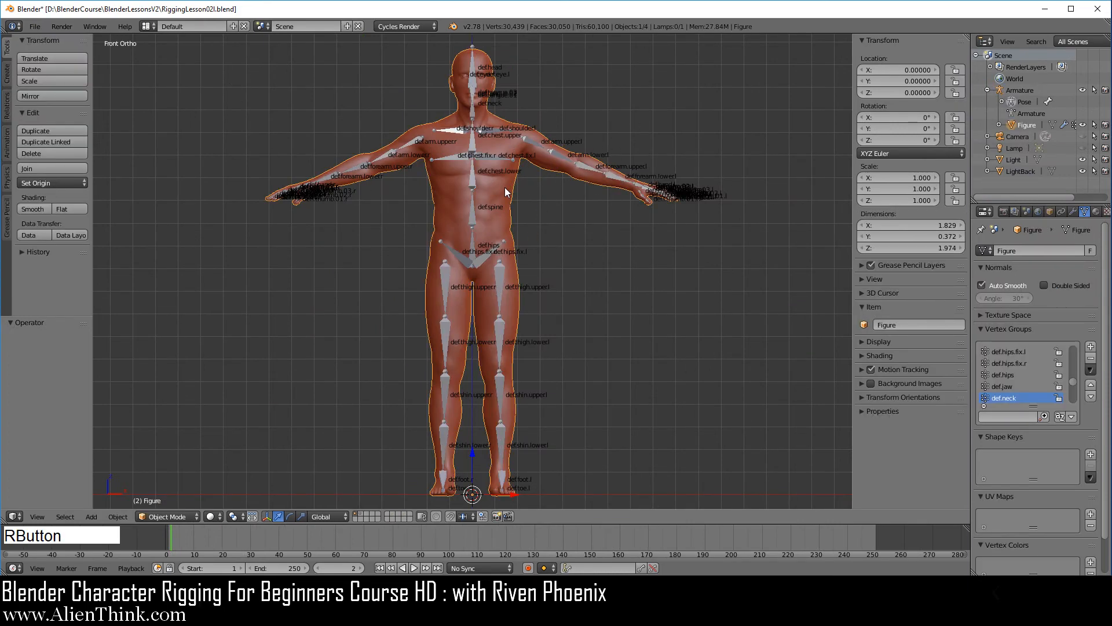
click(1073, 212)
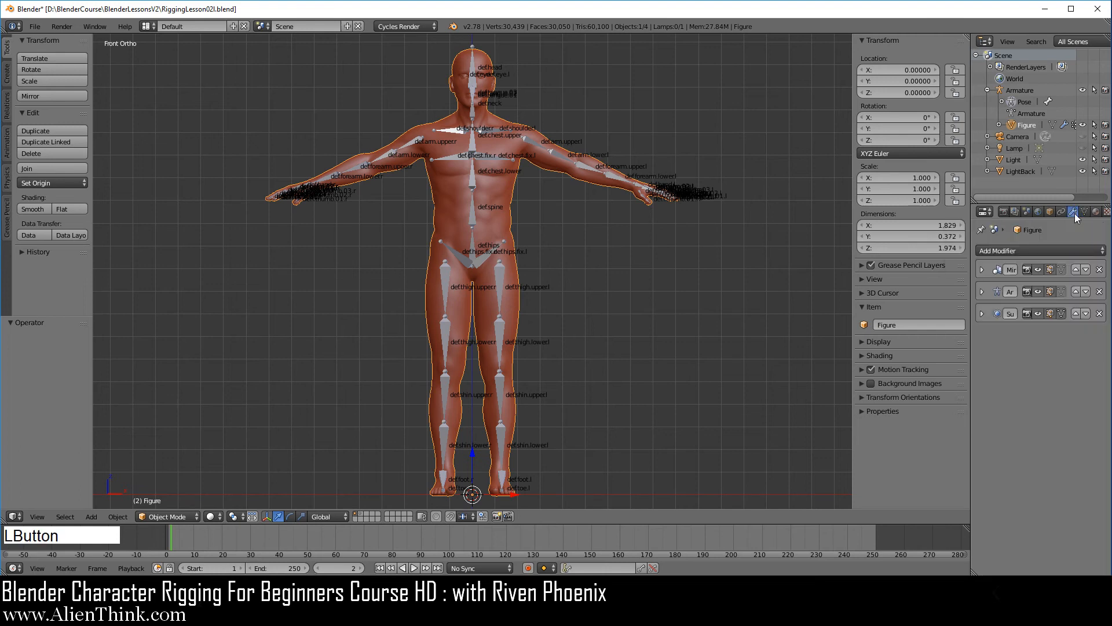
click(981, 269)
click(1008, 289)
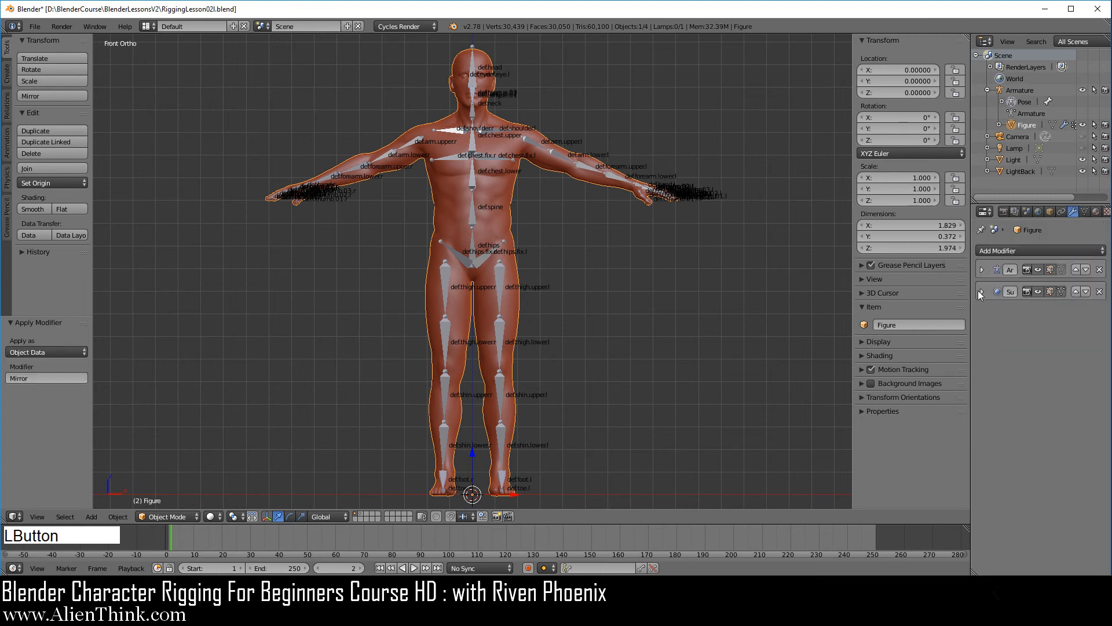
click(982, 291)
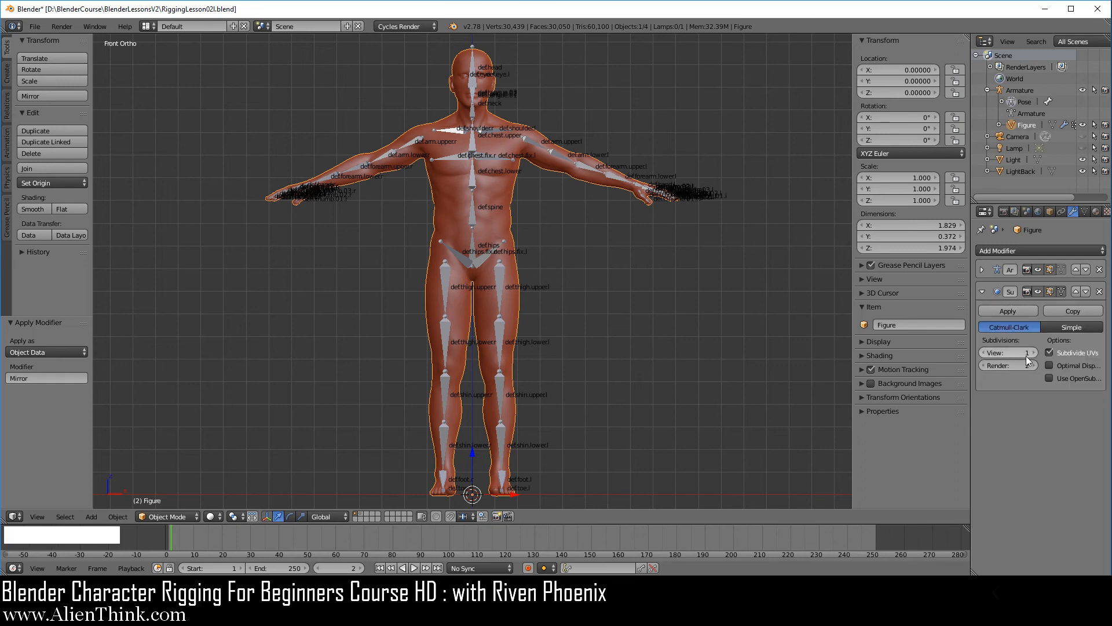
click(1022, 312)
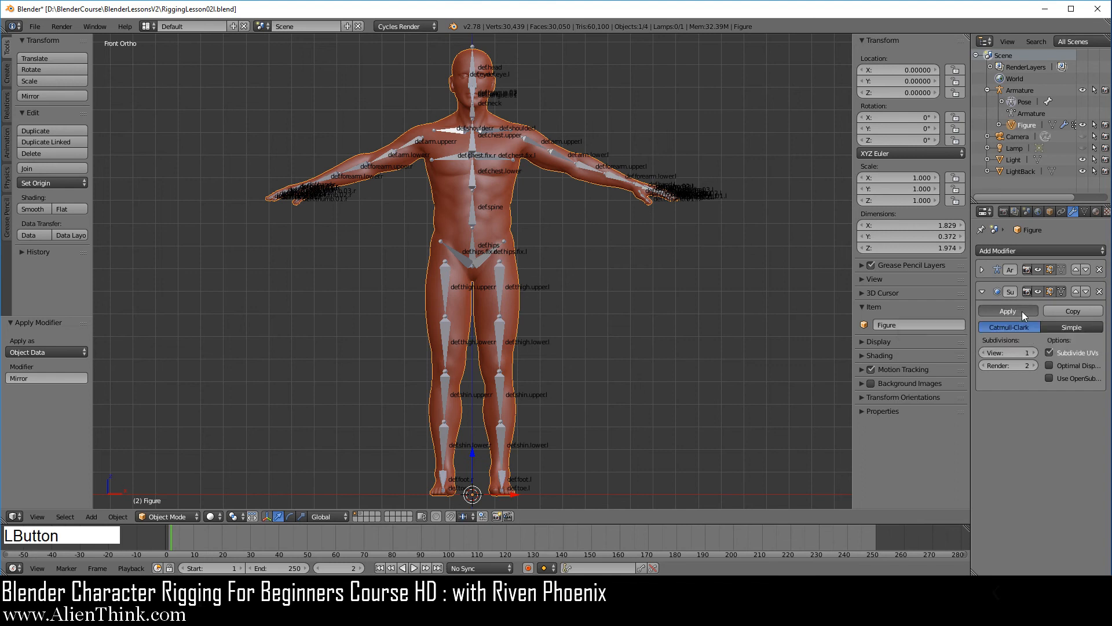
right_click(583, 328)
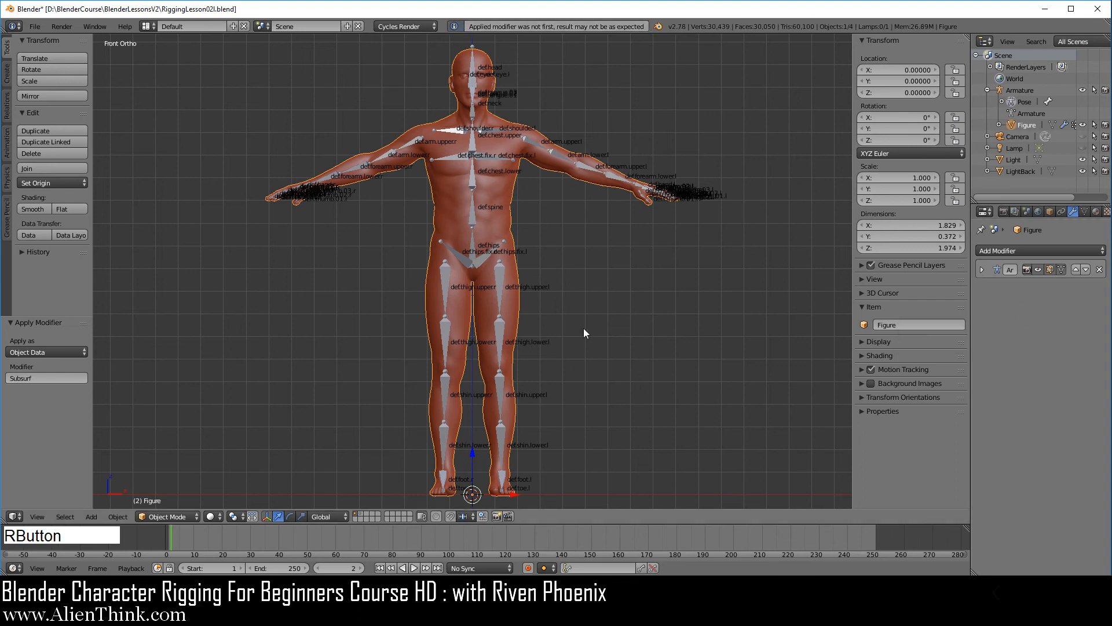
- In Edit Mode, select the whole Figure mesh and delete only its edges and faces, keeping the loose vertices
click(176, 516)
click(177, 491)
key(a)
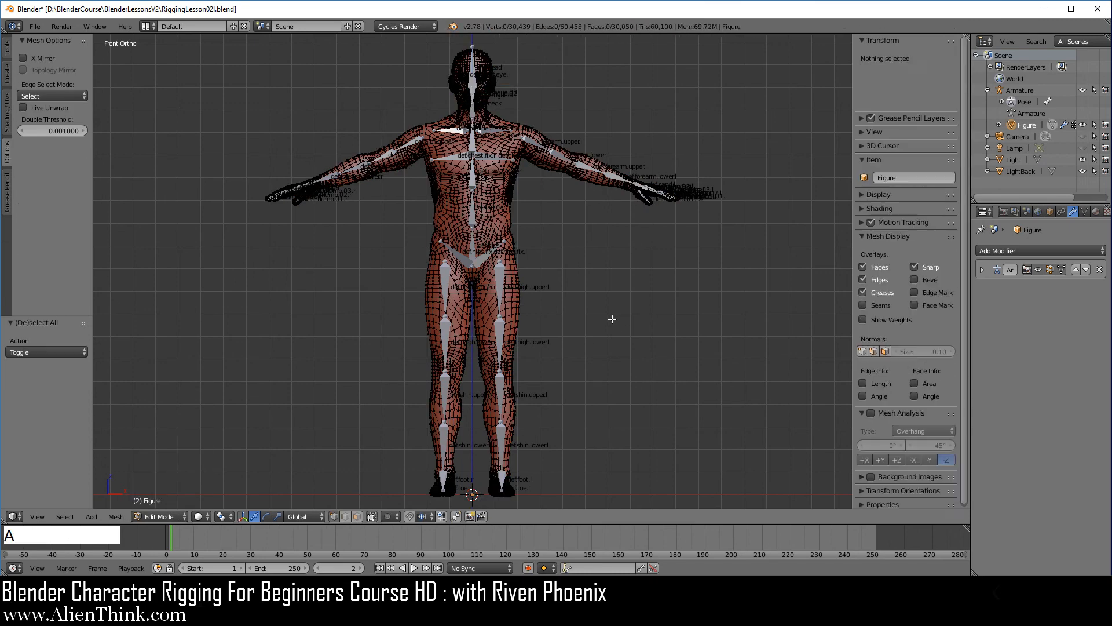
key(a)
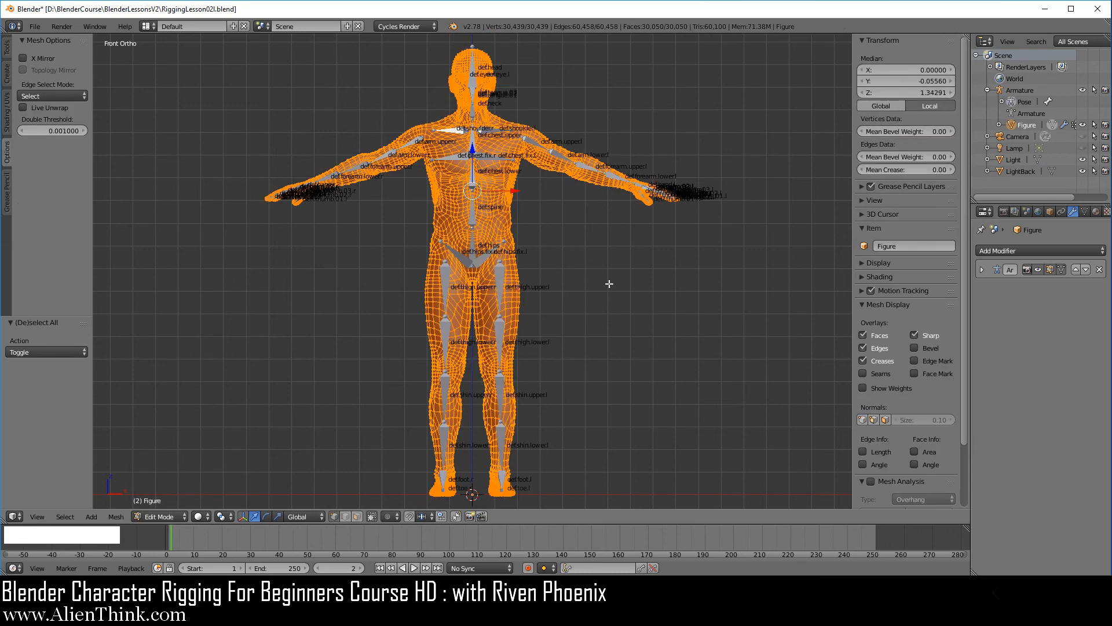
key(x)
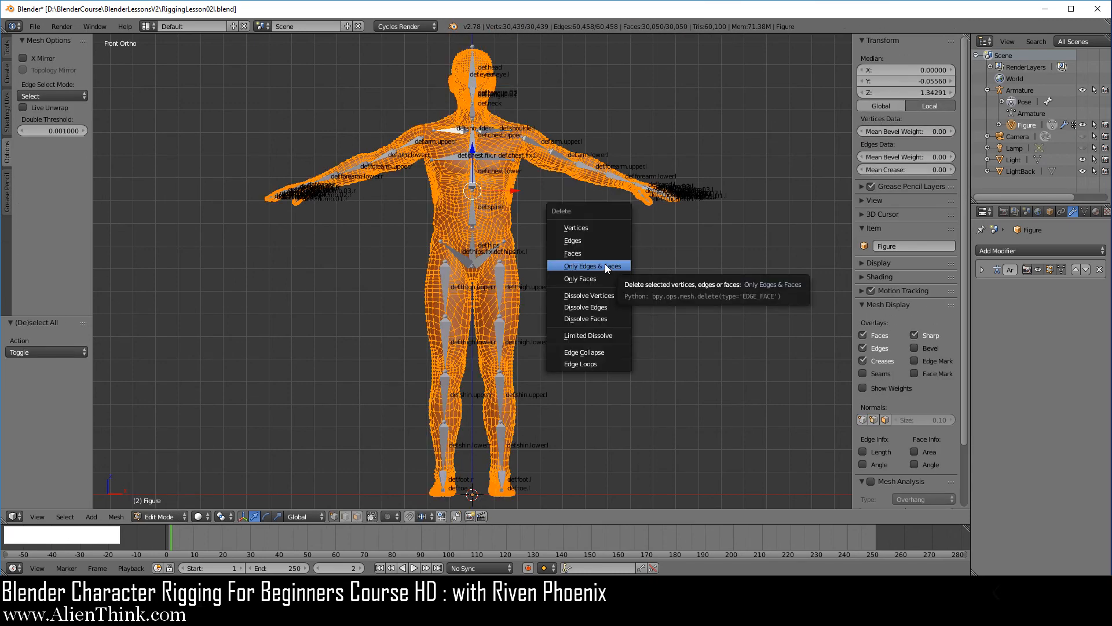
click(604, 263)
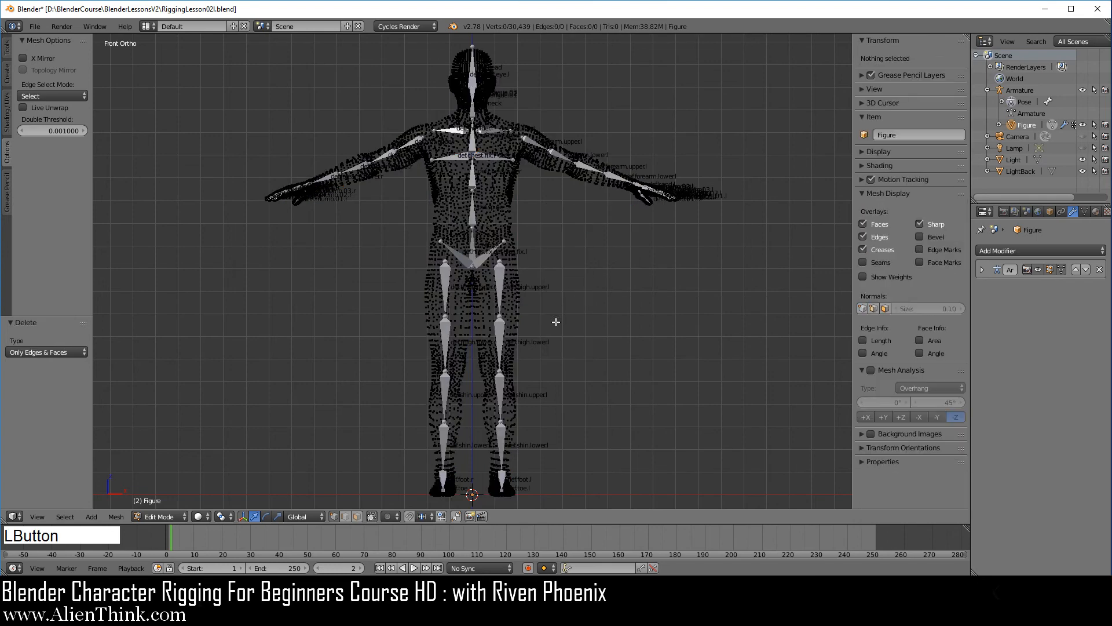
- Select all of the figure's remaining vertices and inspect them around the upper-body bones in angled and front views
key(s)
key(a)
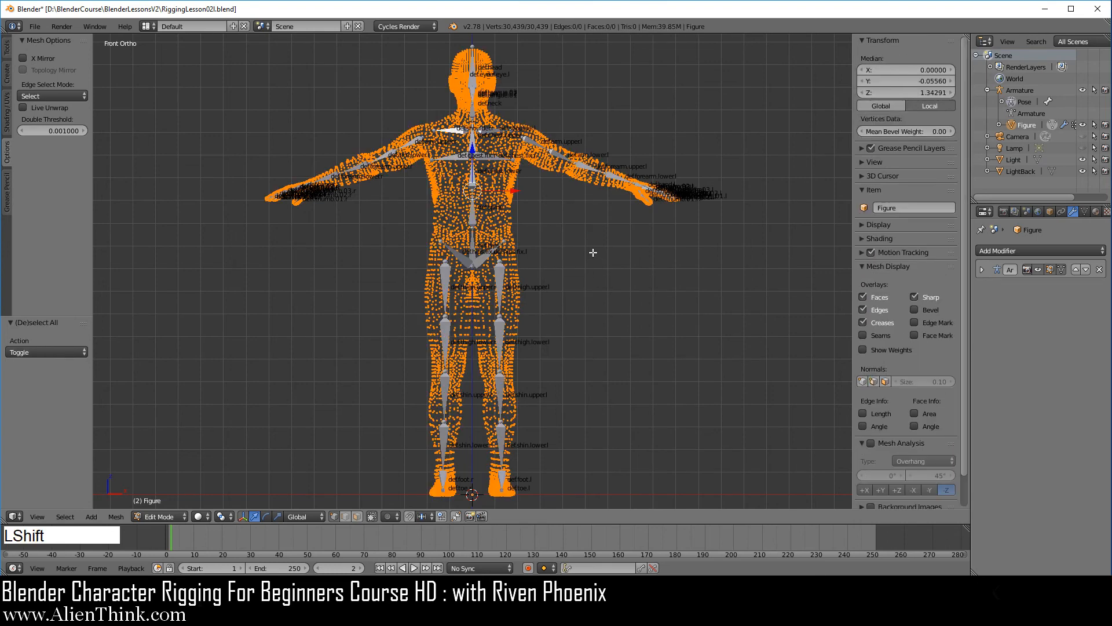
shift+middle_drag(590, 251, 442, 249)
scroll(582, 309, up, 2)
scroll(583, 309, up, 3)
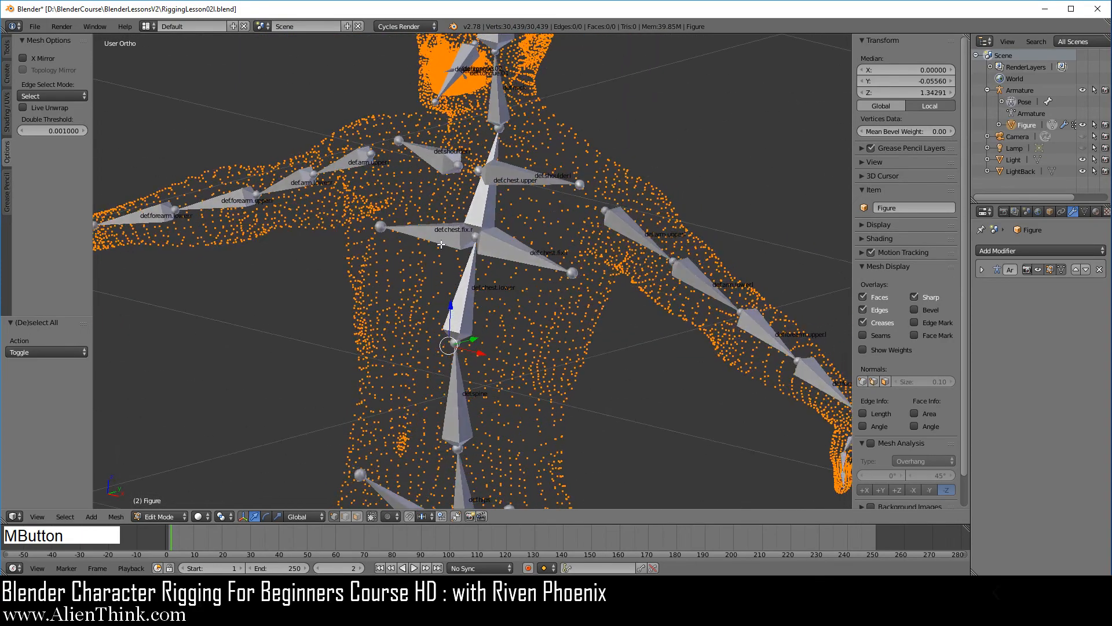
shift+middle_drag(518, 226, 594, 320)
key(KP_1)
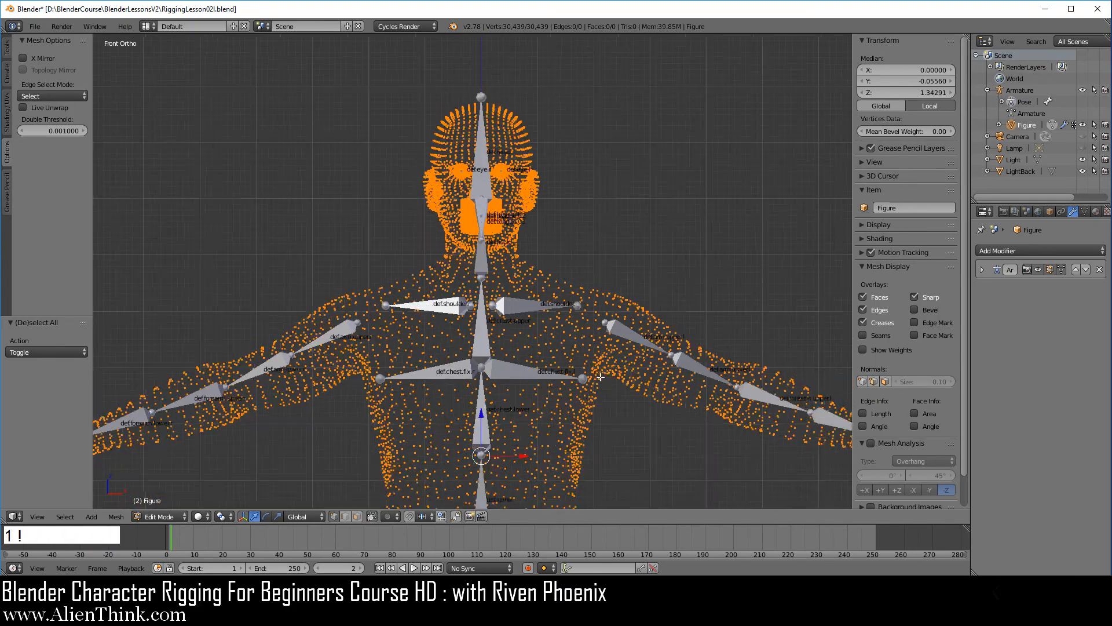
shift+middle_drag(600, 377, 600, 246)
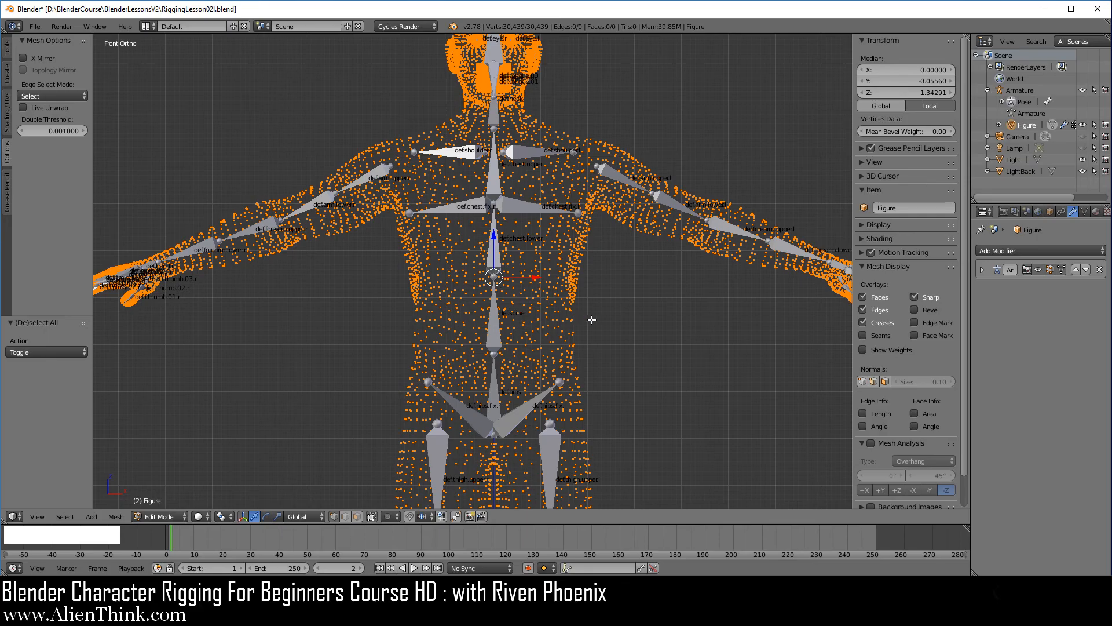
- Try trackball-rotating all of the figure's vertices around their median point
key(r)
key(r)
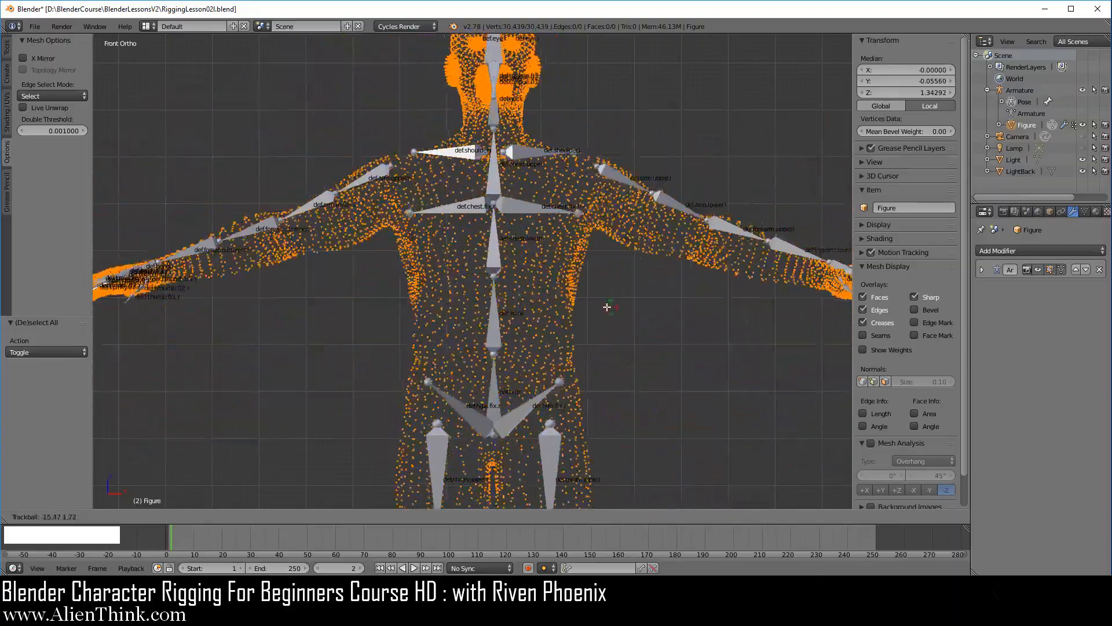
right_click(626, 321)
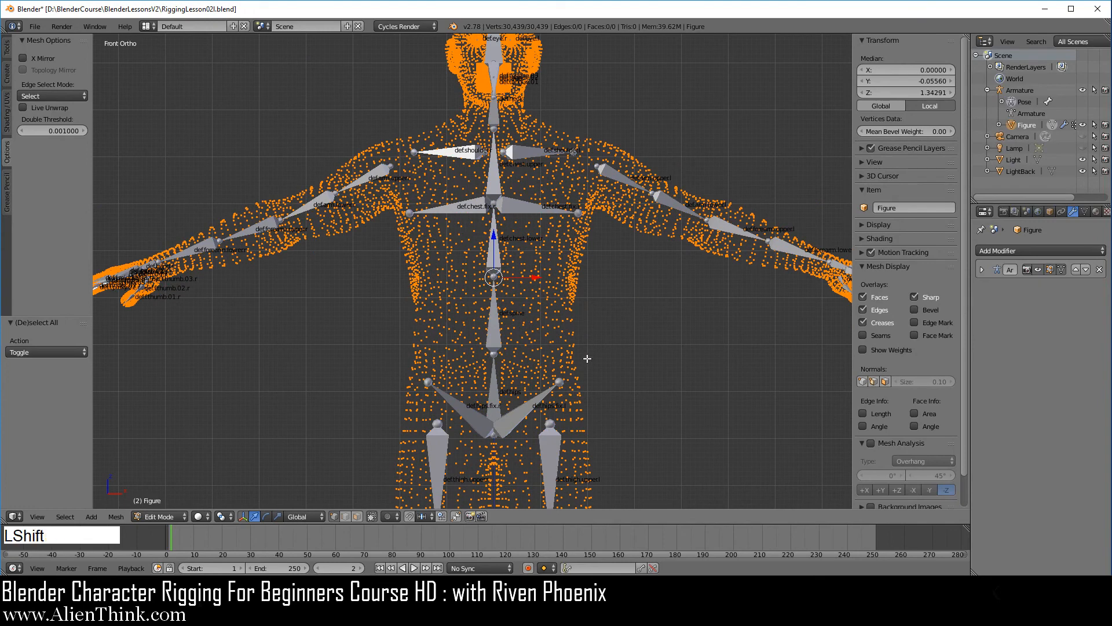
- Reset the 3D cursor to the world origin between the feet and set the pivot point to 3D Cursor
shift+middle_drag(585, 515, 611, 317)
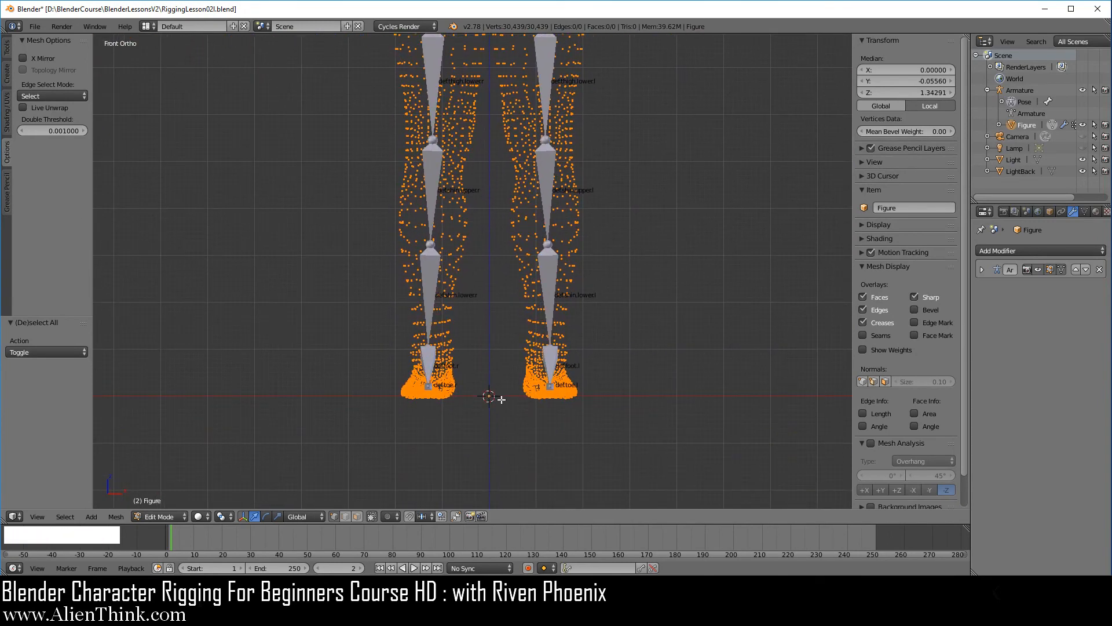
key(shift+c)
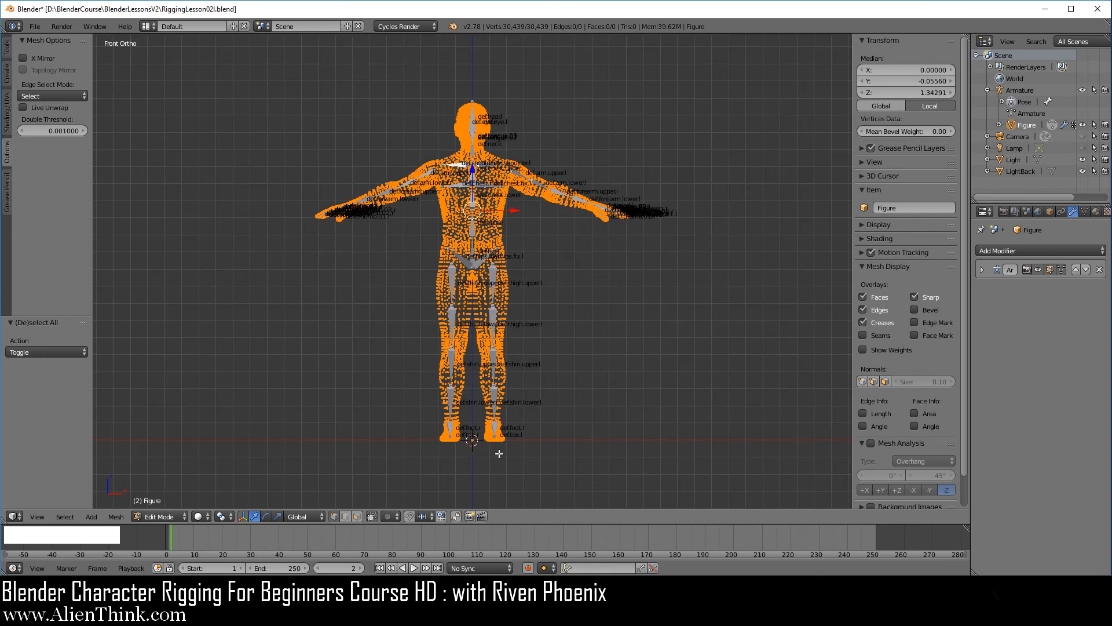
scroll(498, 453, up, 4)
shift+middle_drag(501, 434, 511, 183)
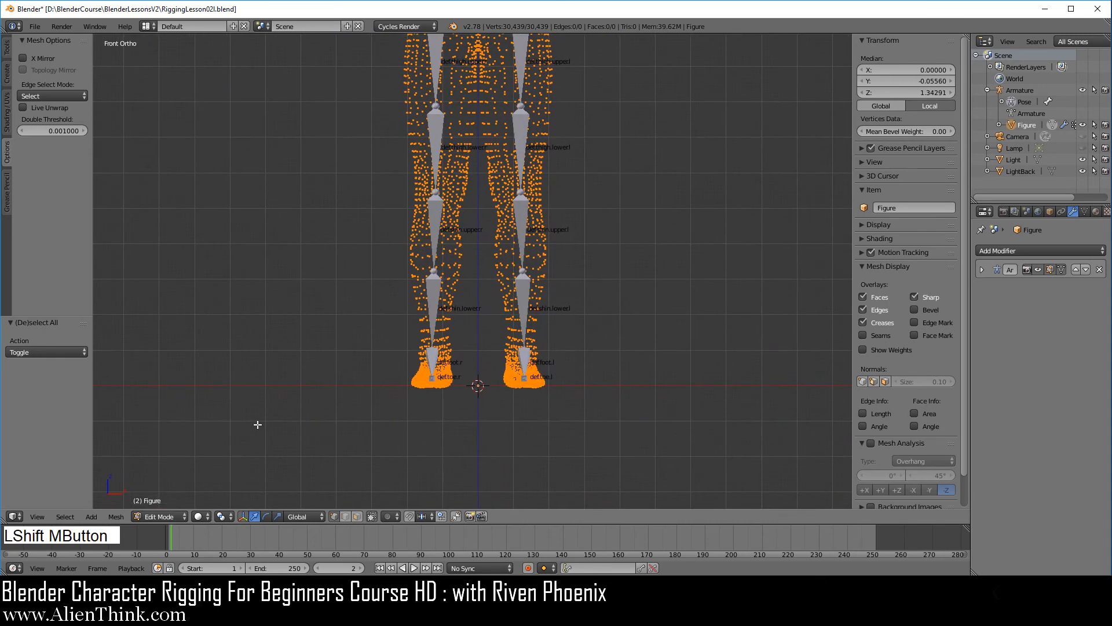
click(221, 516)
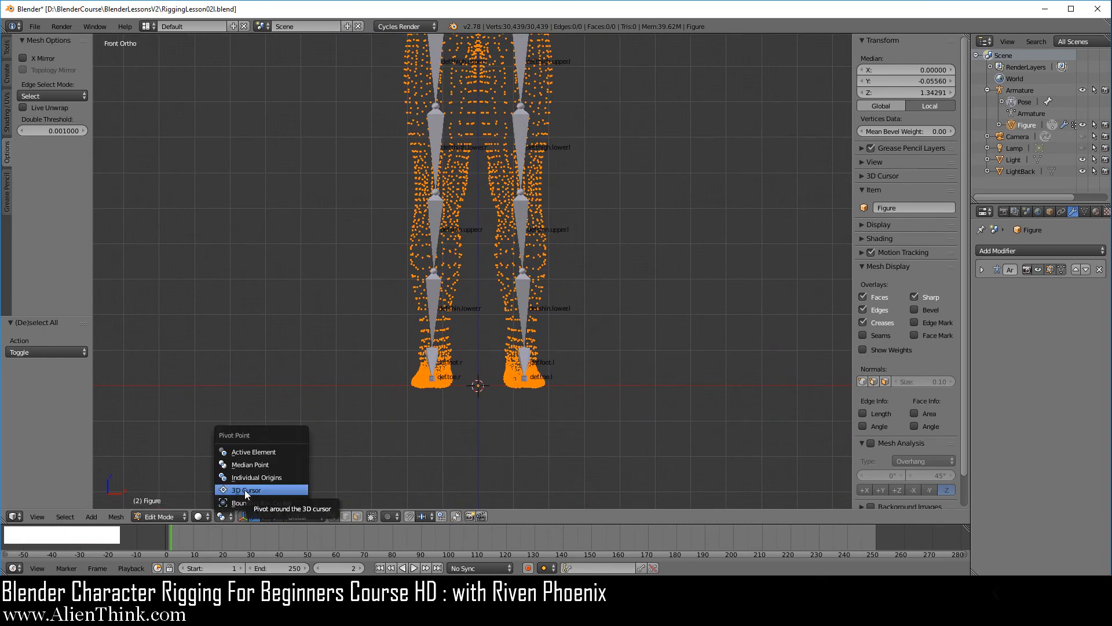
click(245, 489)
- Try trackball-rotating the figure's vertices around the 3D cursor, and set the pivot point back to Median Point
shift+middle_drag(619, 261, 630, 341)
scroll(630, 341, down, 1)
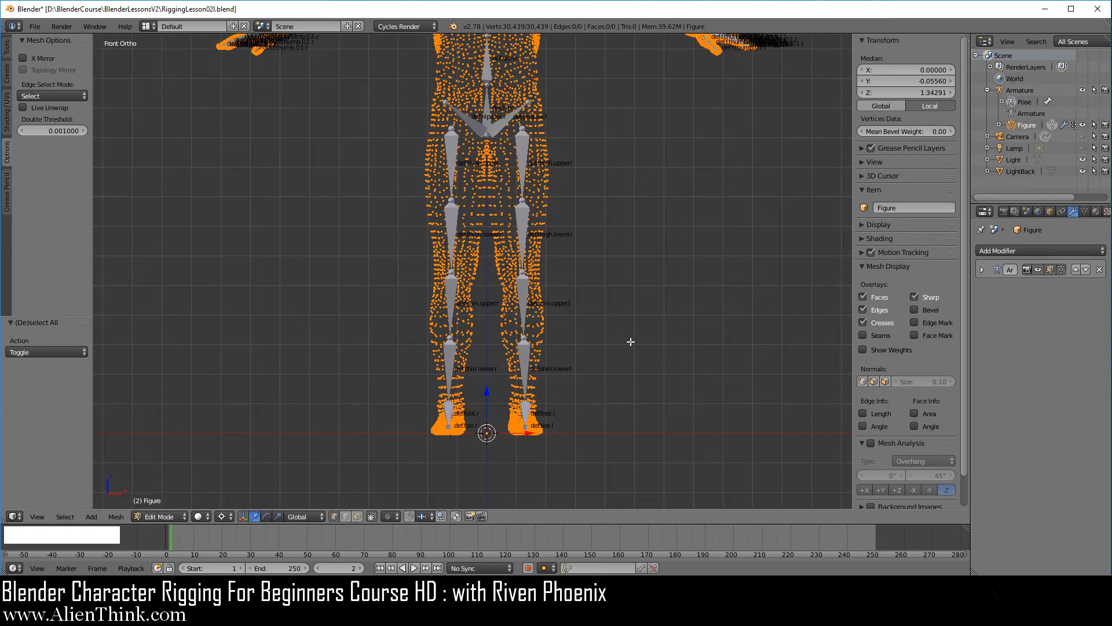
key(r)
key(r)
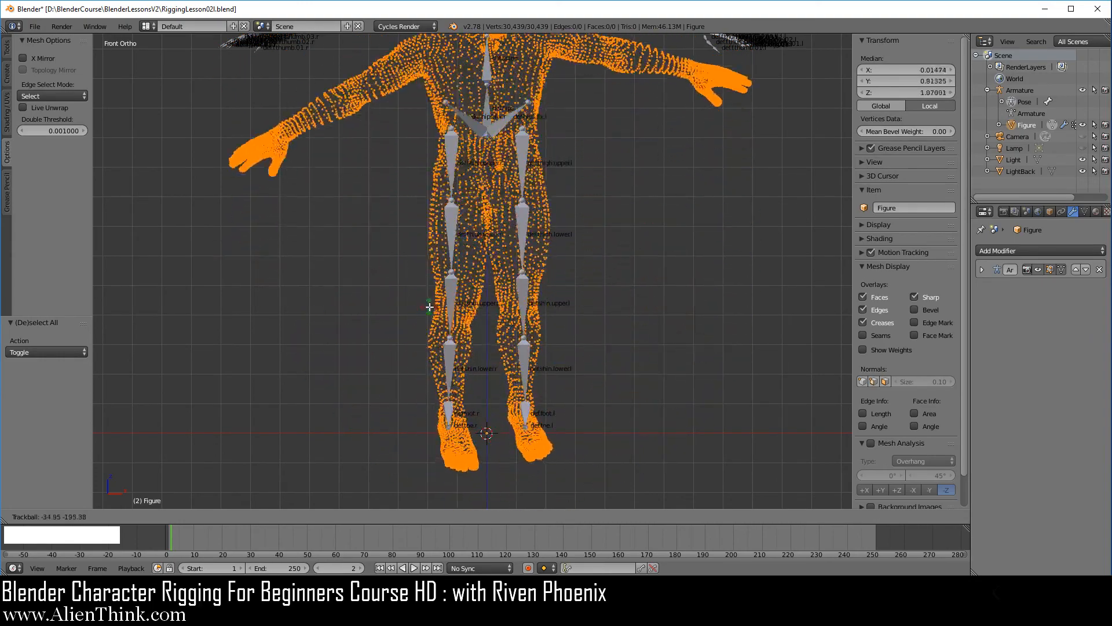
right_click(620, 350)
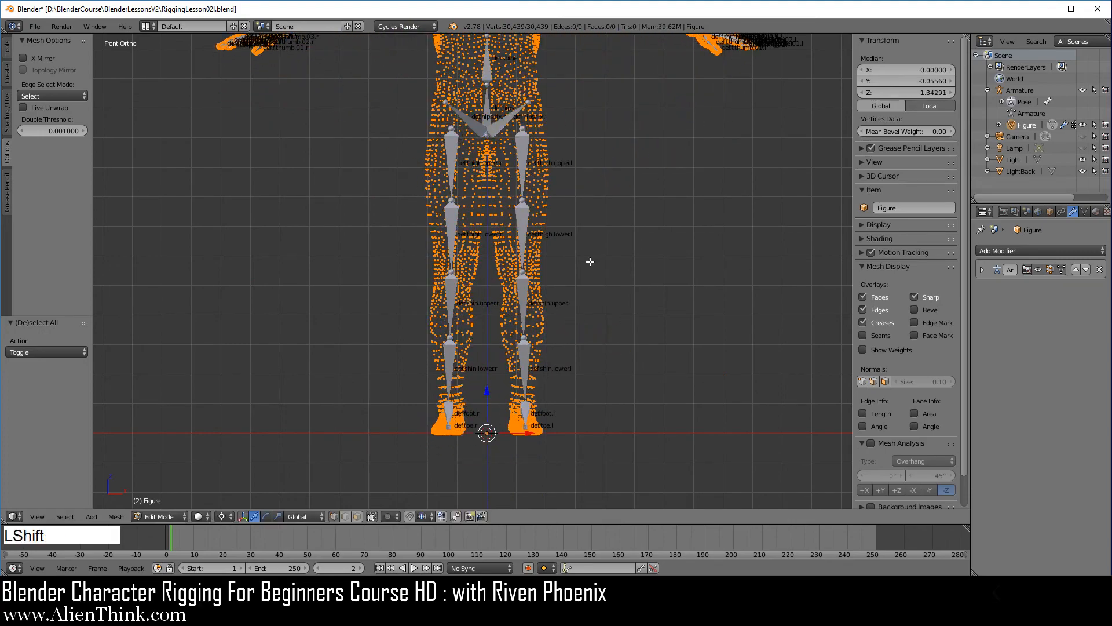
click(223, 516)
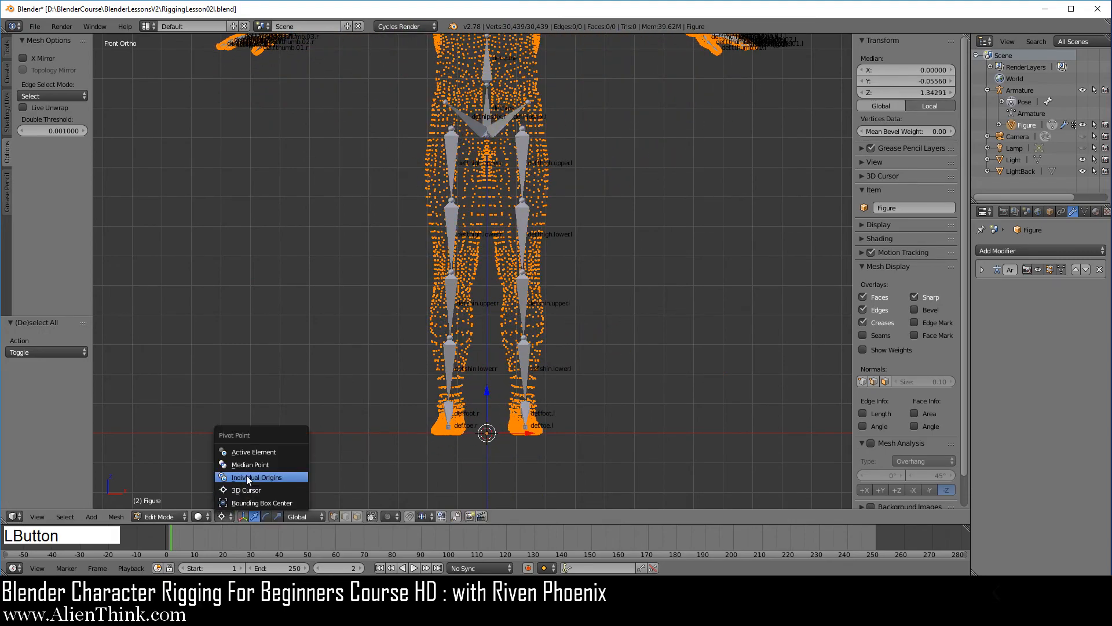
click(249, 465)
- Select the armature's def.arm.upper.l bone in Pose Mode and snap the 3D cursor to it
shift+middle_drag(591, 256, 586, 342)
scroll(534, 336, up, 4)
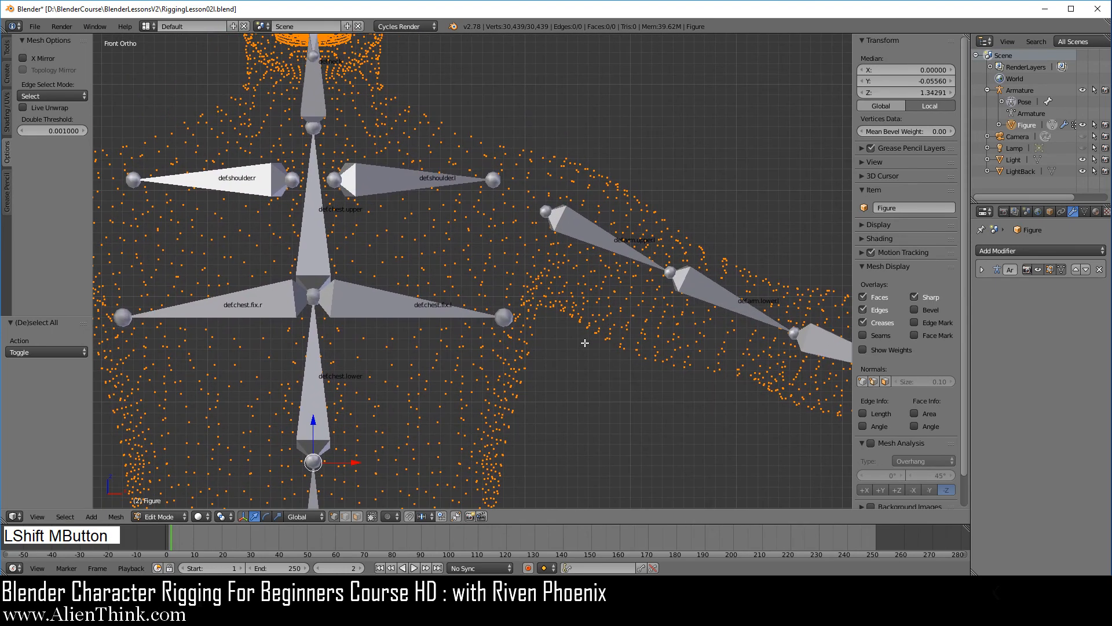
click(1027, 91)
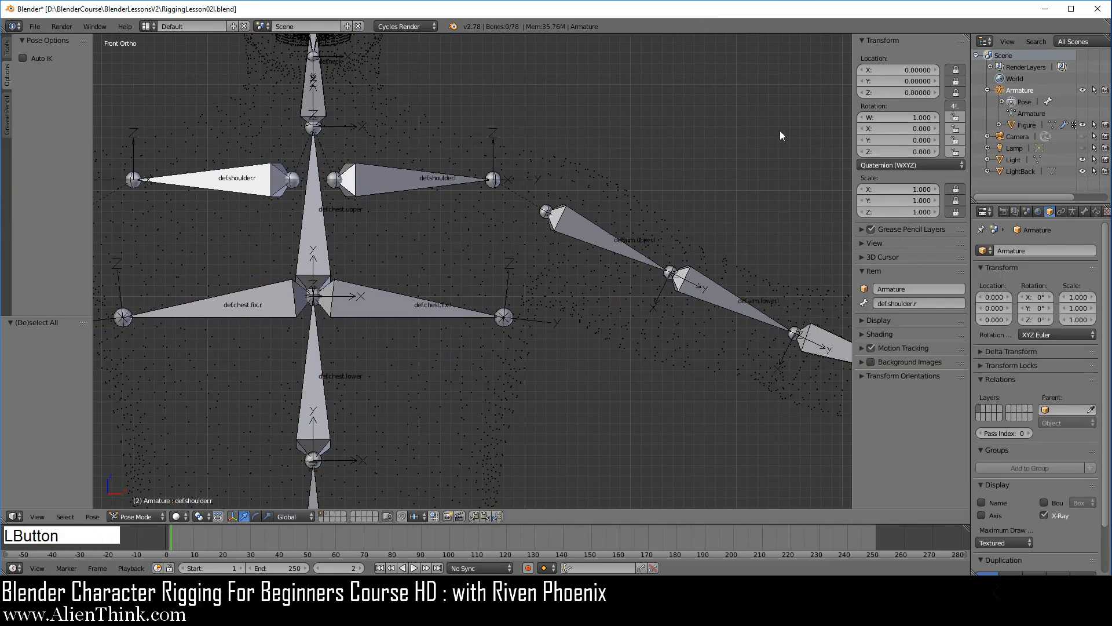
right_click(586, 230)
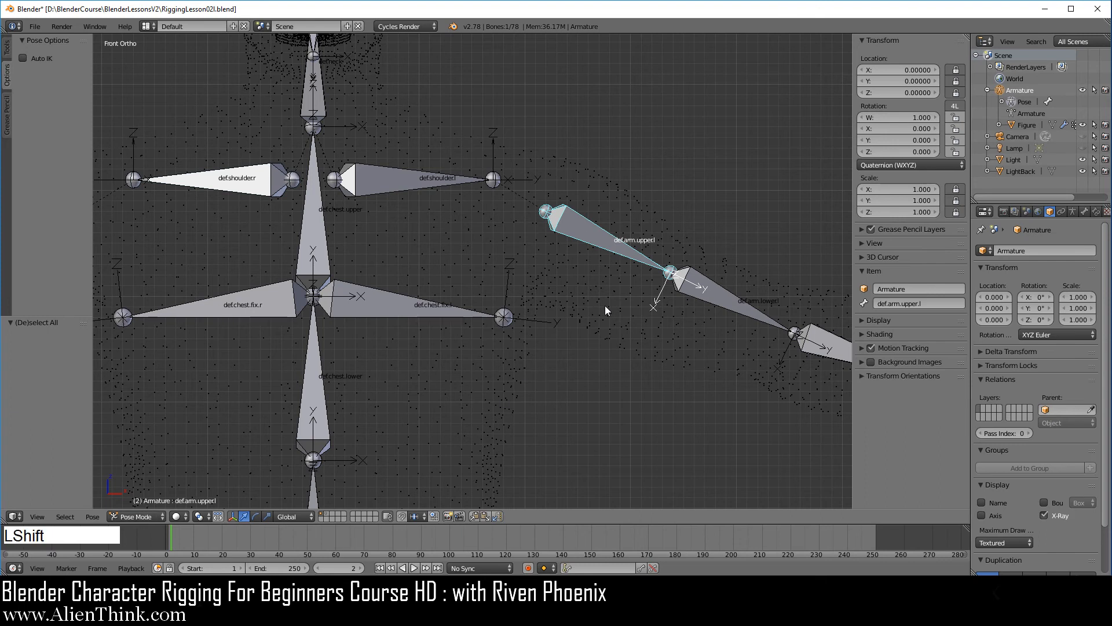
key(shift+s)
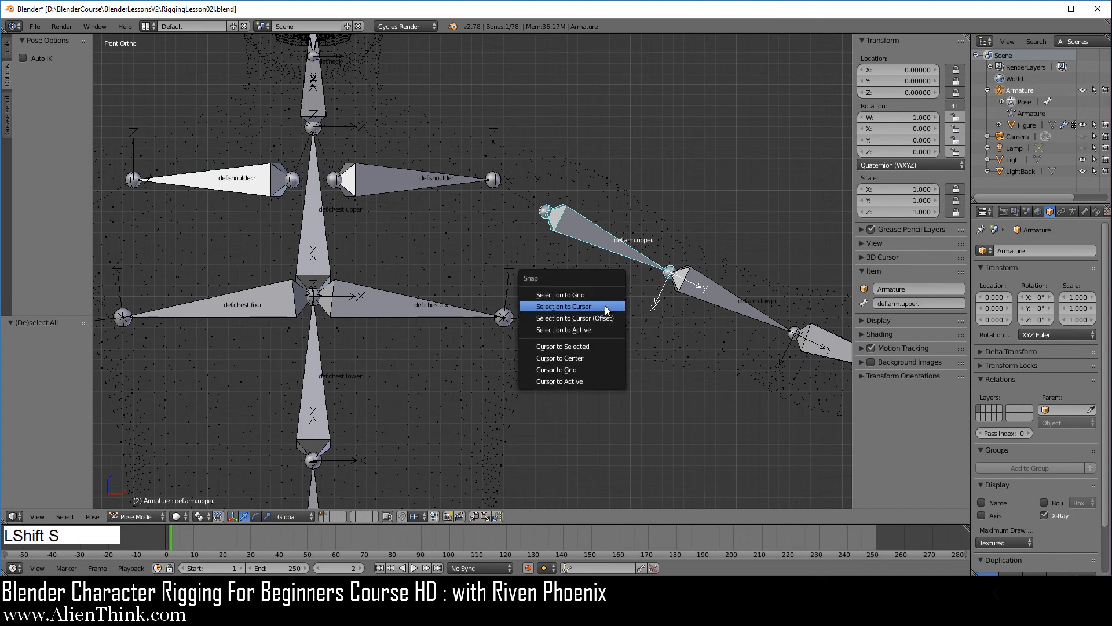
click(590, 345)
scroll(596, 329, up, 4)
shift+middle_drag(606, 270, 518, 215)
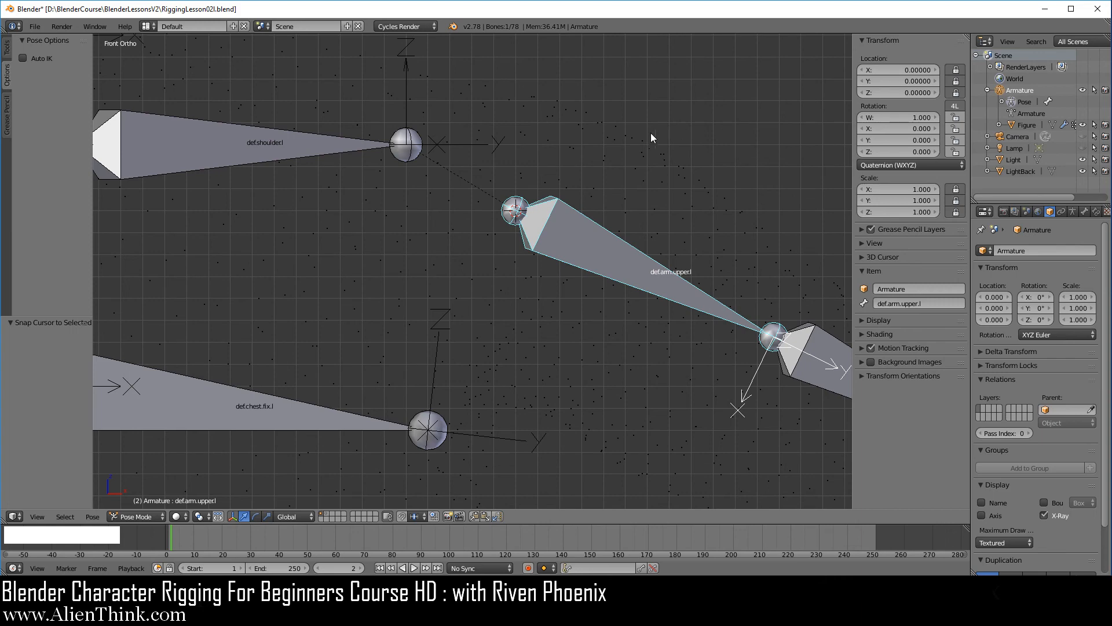
- Return to the Figure mesh in Edit Mode and select a single vertex just above the head of the def.arm.upper.l bone
click(1023, 125)
click(174, 516)
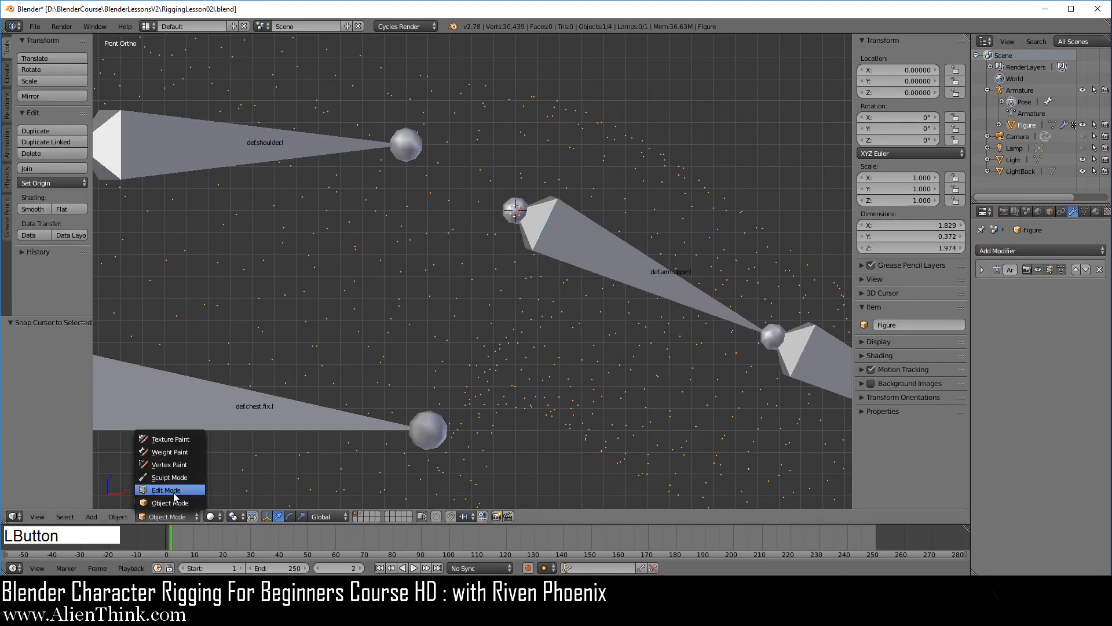
click(174, 490)
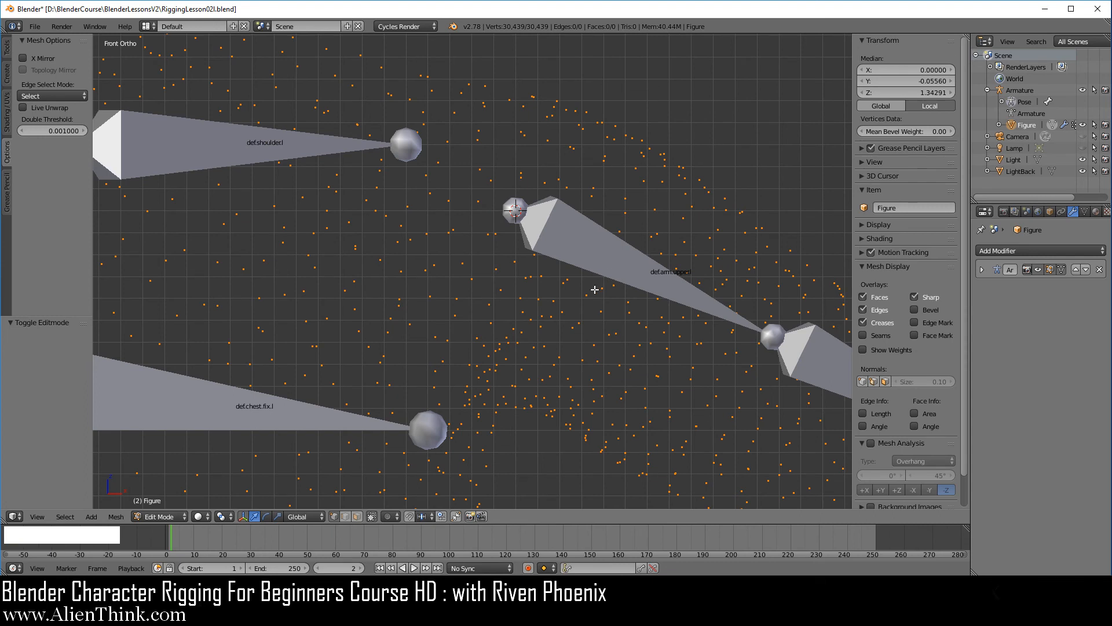
right_click(567, 187)
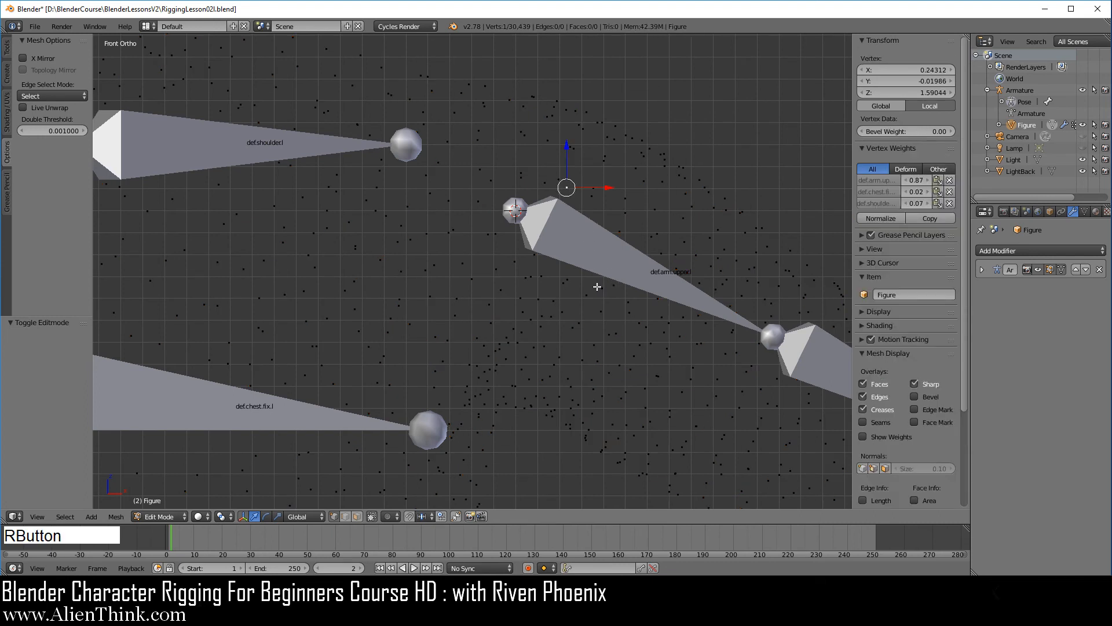
- Show the mesh's vertex groups, make def.arm.upper.l the active group from the vertex's weights, and select only that group's vertices
click(1087, 216)
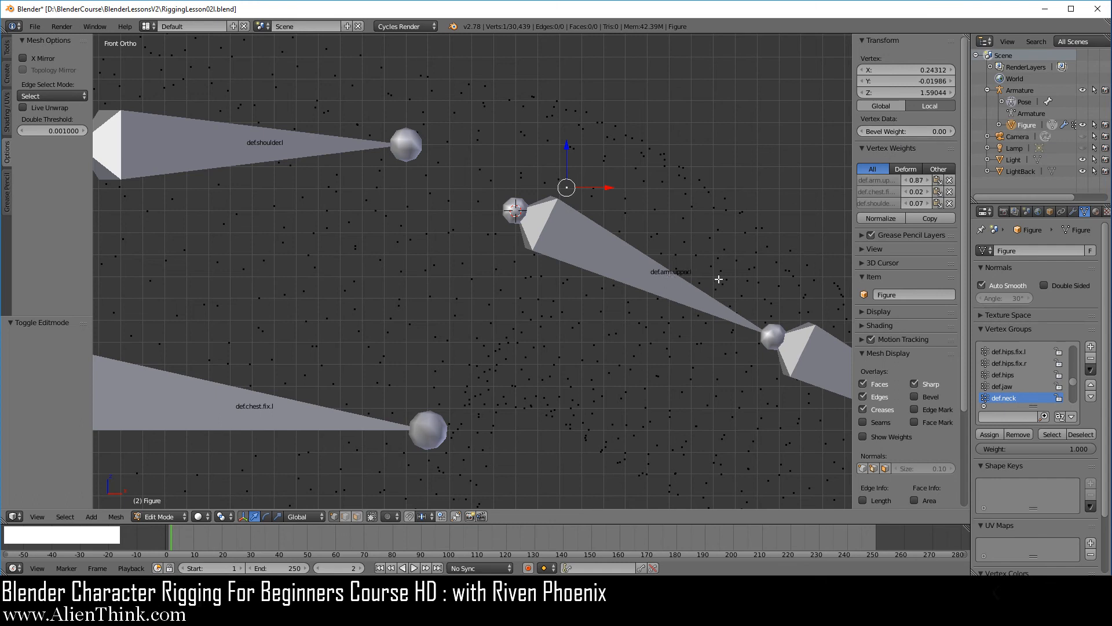
click(879, 183)
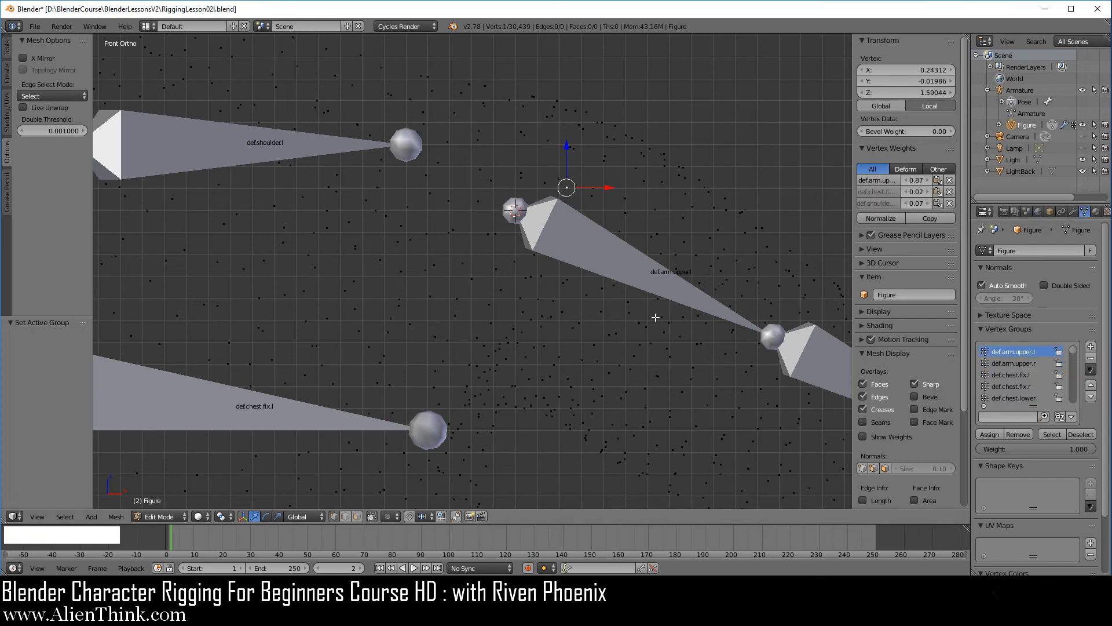
key(a)
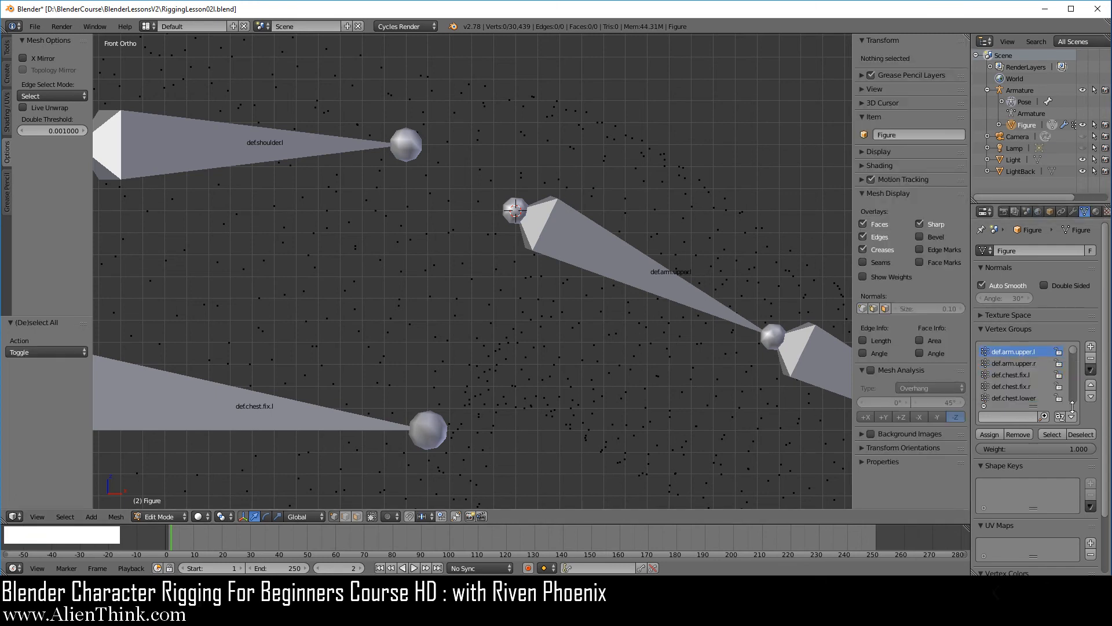
click(1051, 434)
scroll(617, 279, down, 3)
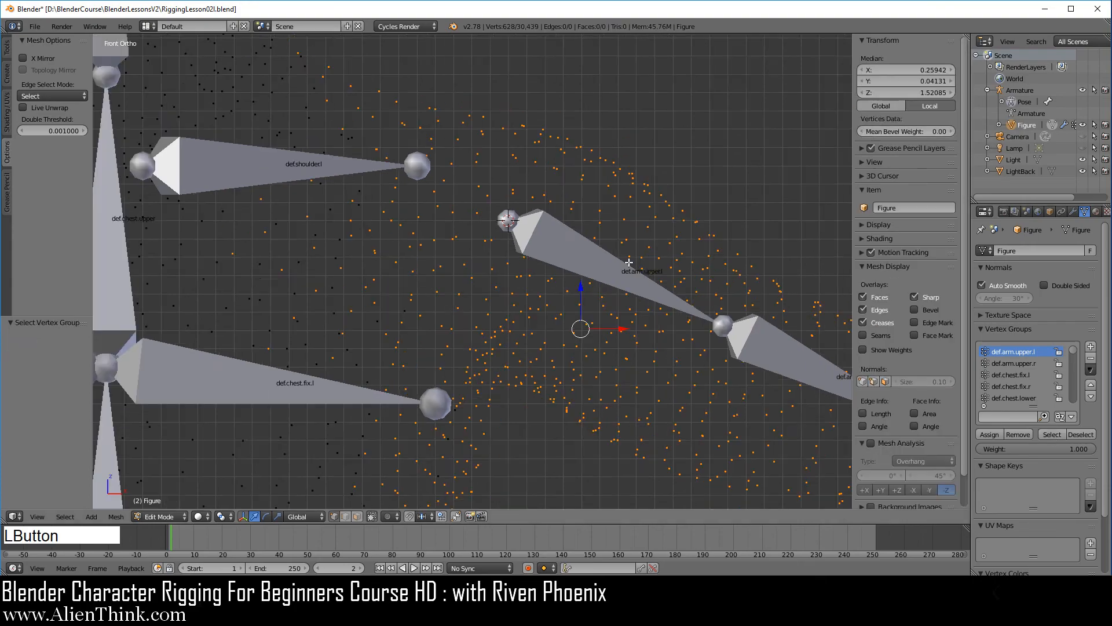
shift+middle_drag(617, 278, 532, 261)
key(1)
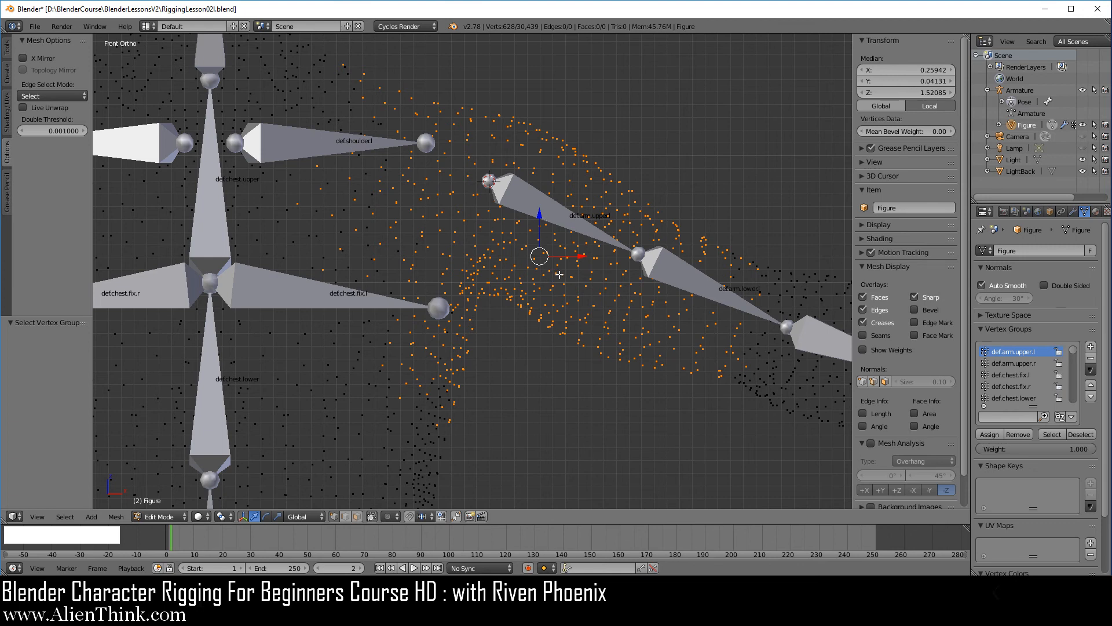
- Extrude the selected upper-arm vertices as Vertices Only, leaving the new vertices in place at zero offset
key(alt)
key(alt+e)
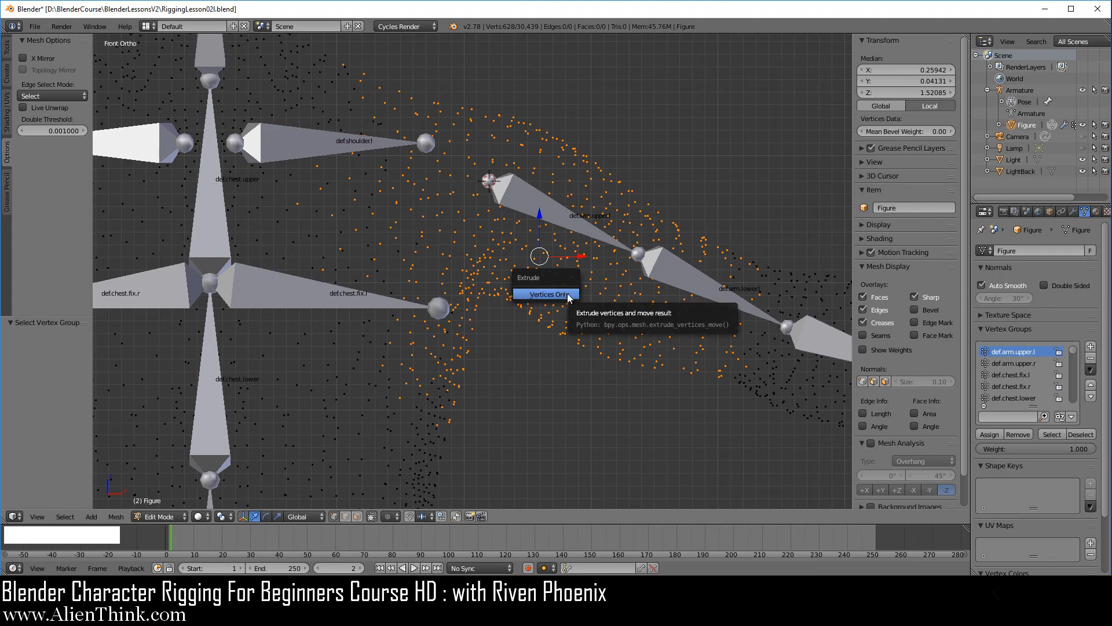
click(568, 294)
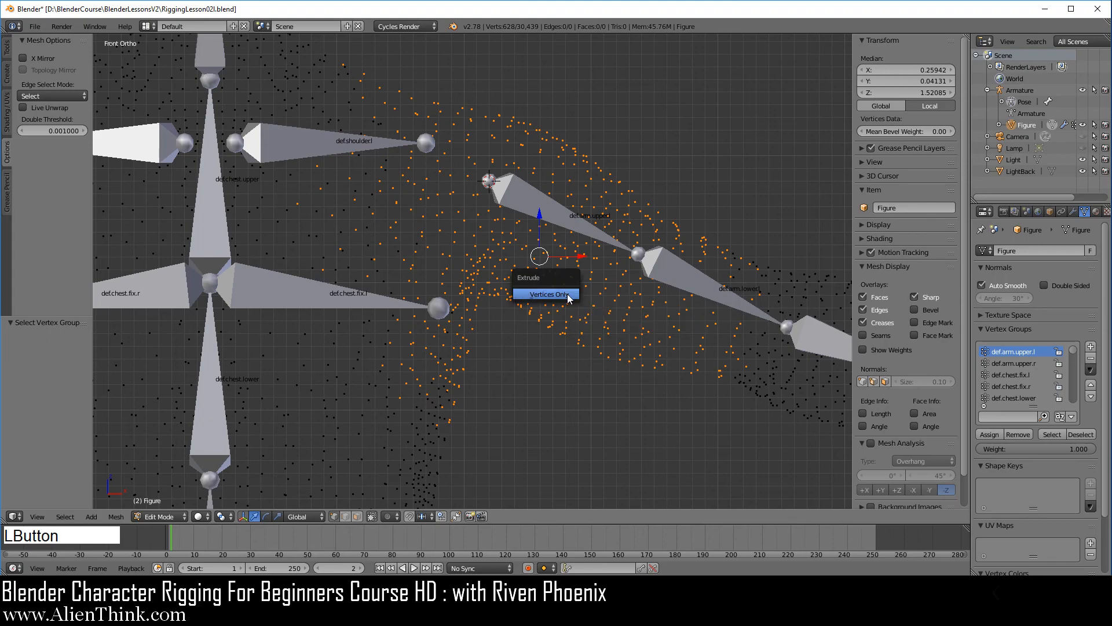
right_click(658, 271)
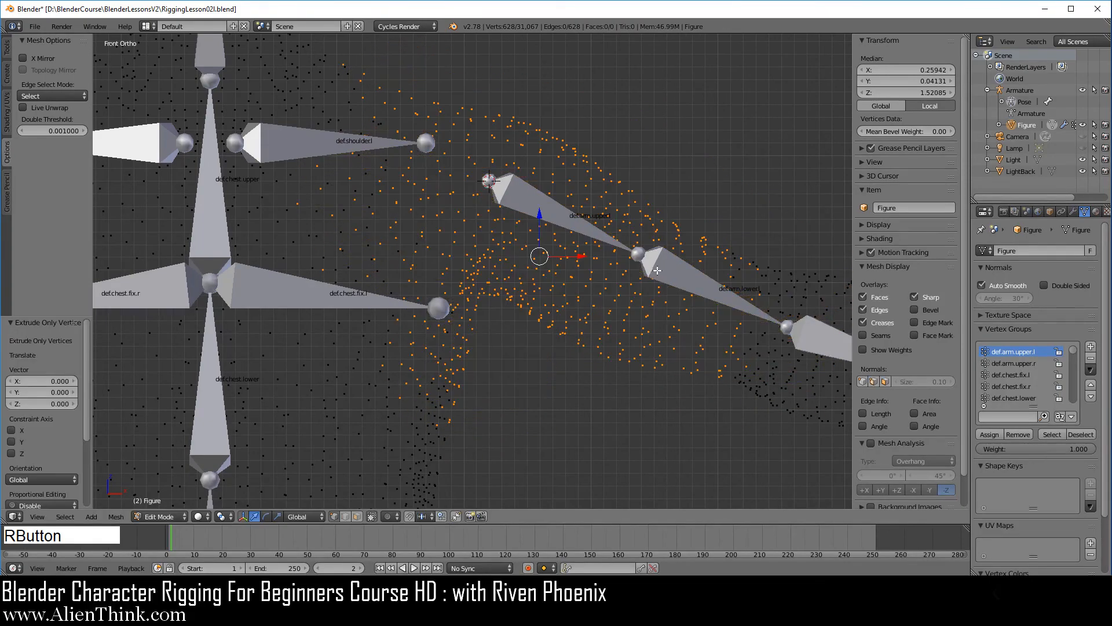
- Remove the extruded vertices from all vertex groups and assign them to def.arm.upper.l with weight 1.000
click(1090, 371)
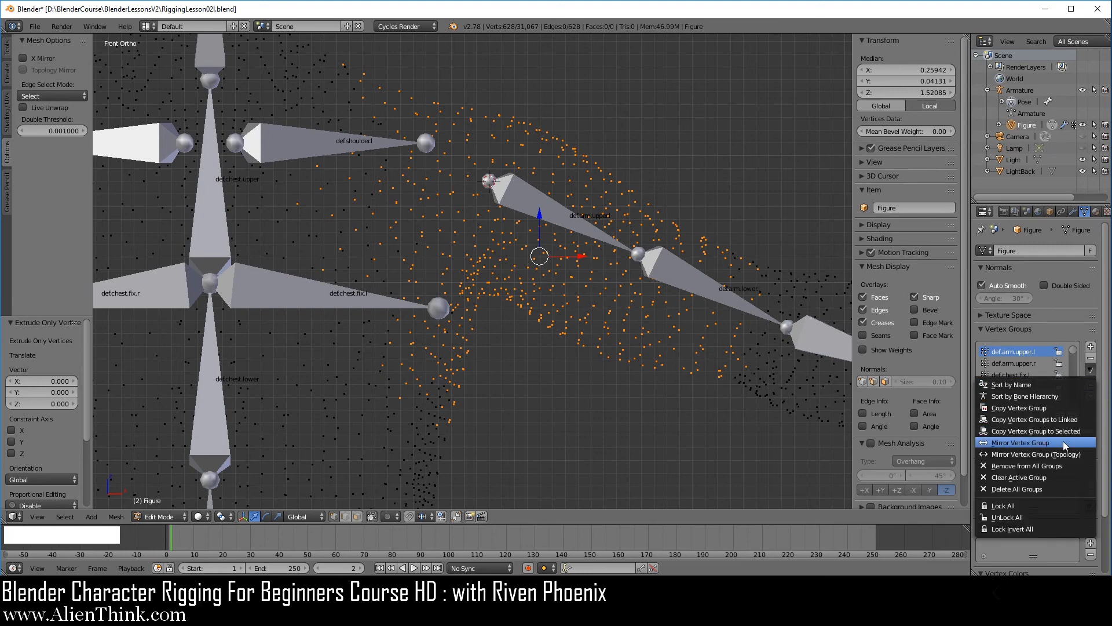
click(1064, 463)
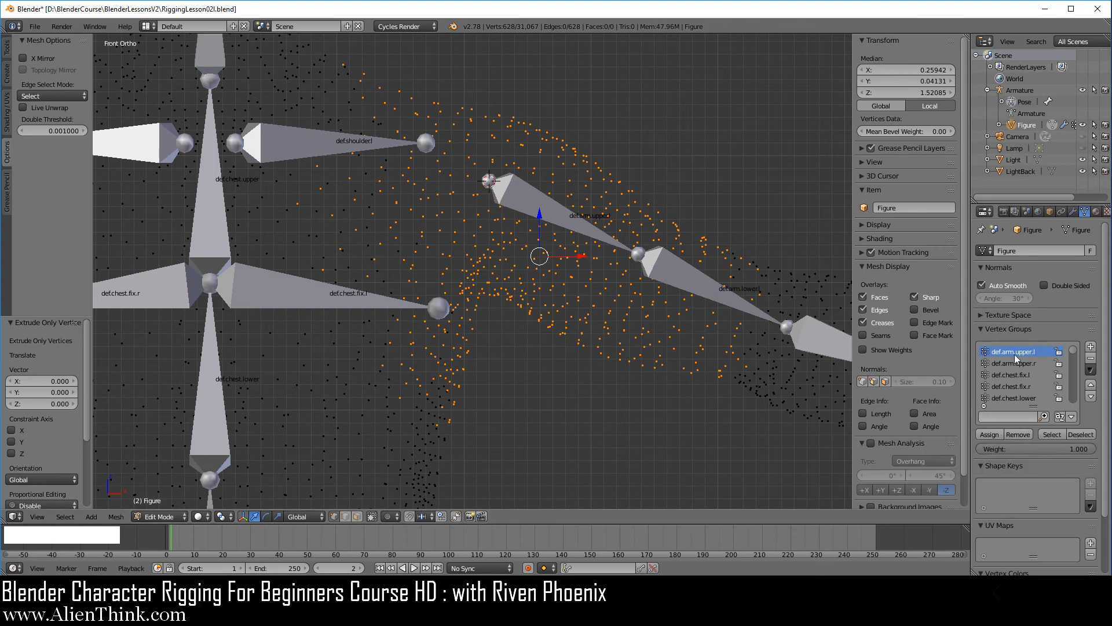
click(992, 436)
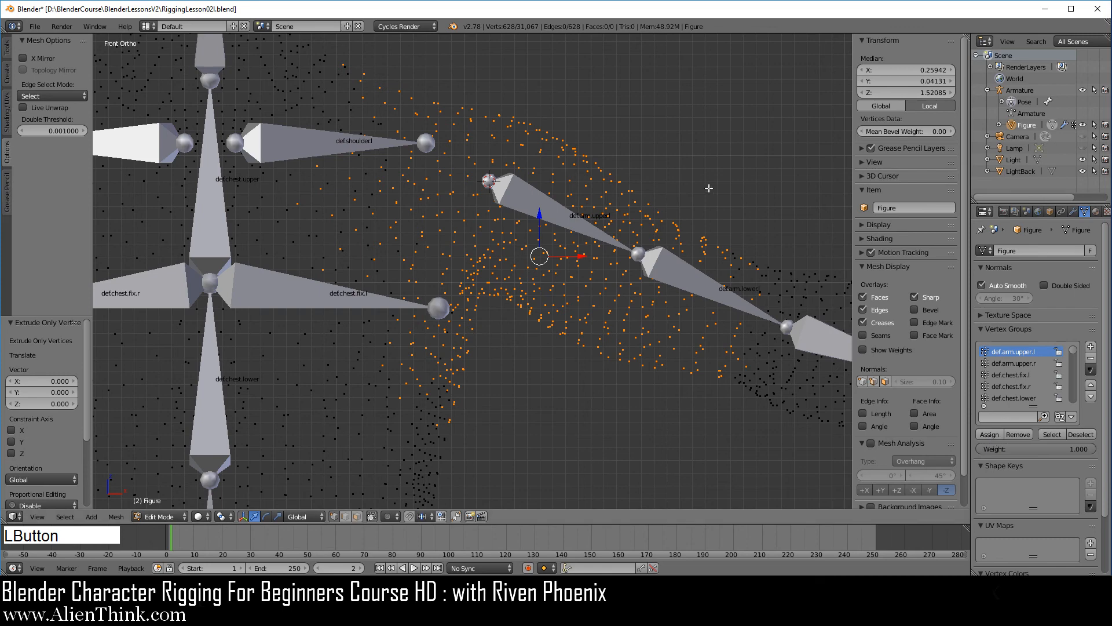
- Snap the extruded vertices to the 3D cursor at the head of the def.arm.upper.l bone
key(shift+s)
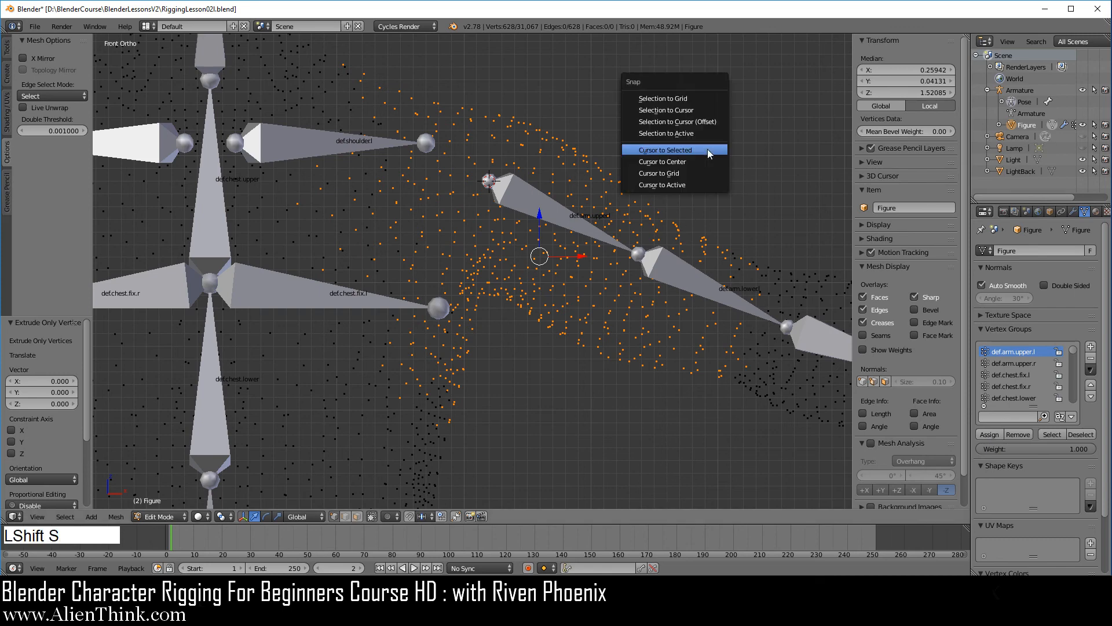
click(693, 109)
shift+middle_drag(531, 226, 492, 288)
scroll(536, 277, up, 4)
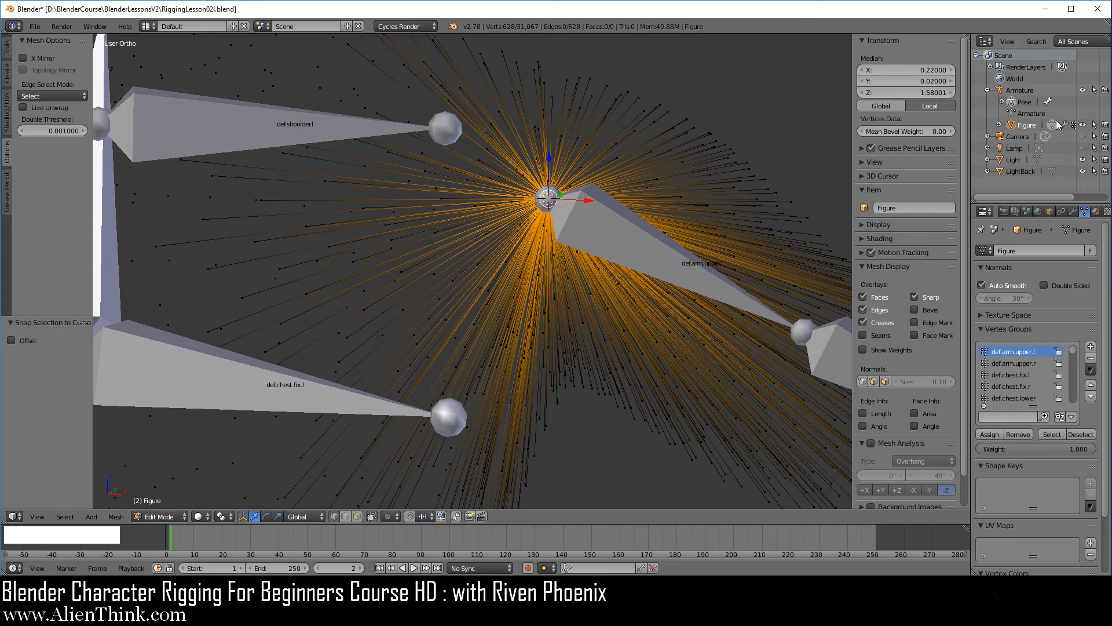
- Select the def.arm.upper.l bone in Pose Mode and try rotating it in front view, first plainly and then with trackball rotation
click(1025, 94)
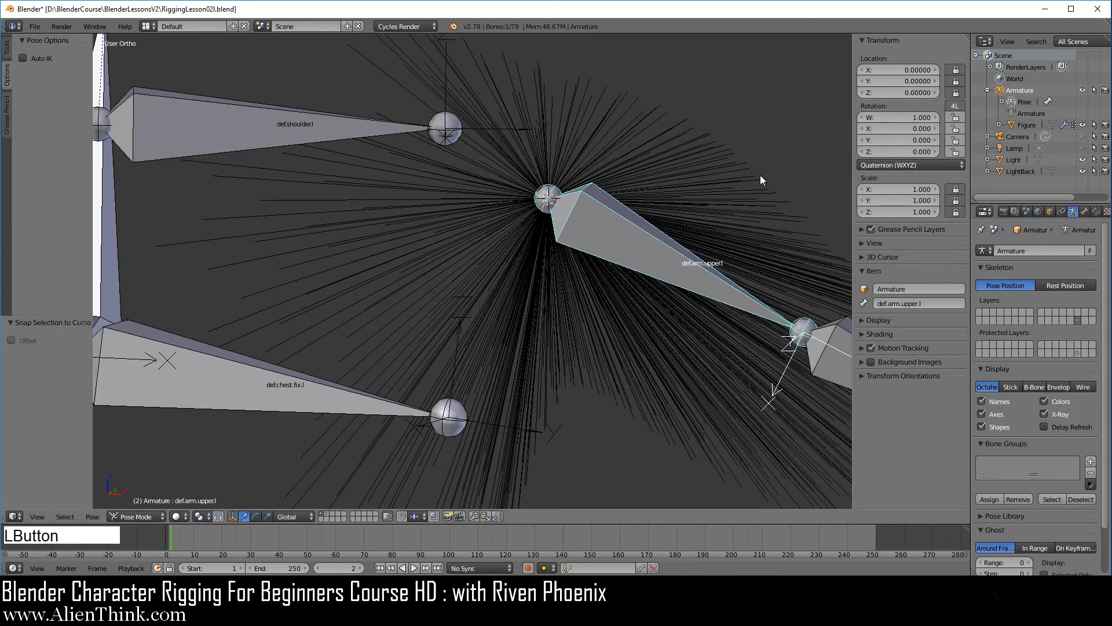
right_click(621, 241)
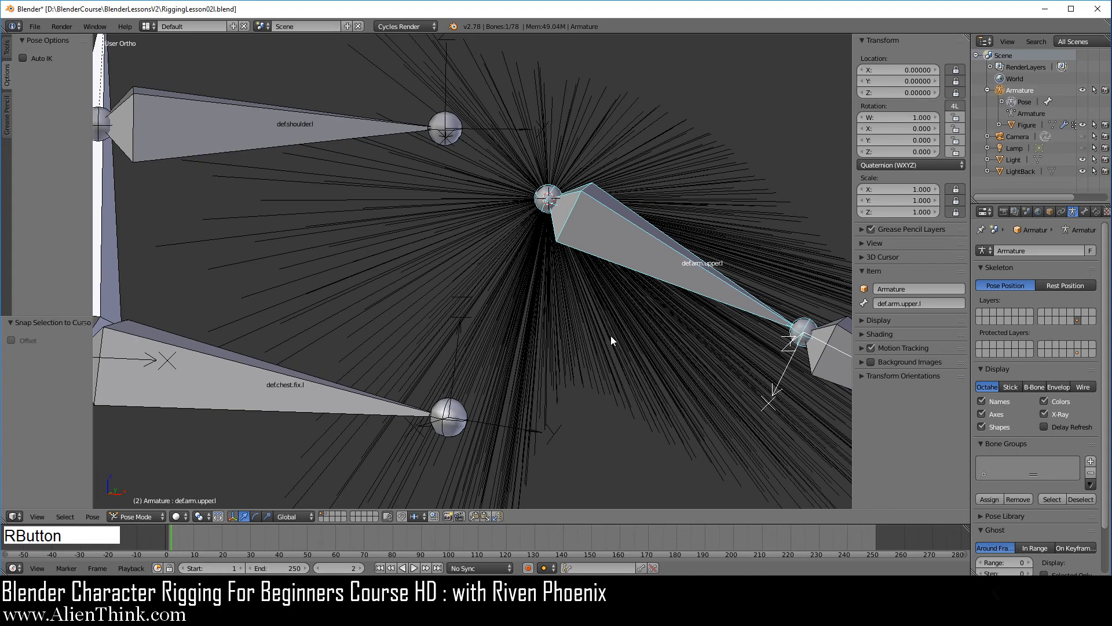
key(KP_1)
key(r)
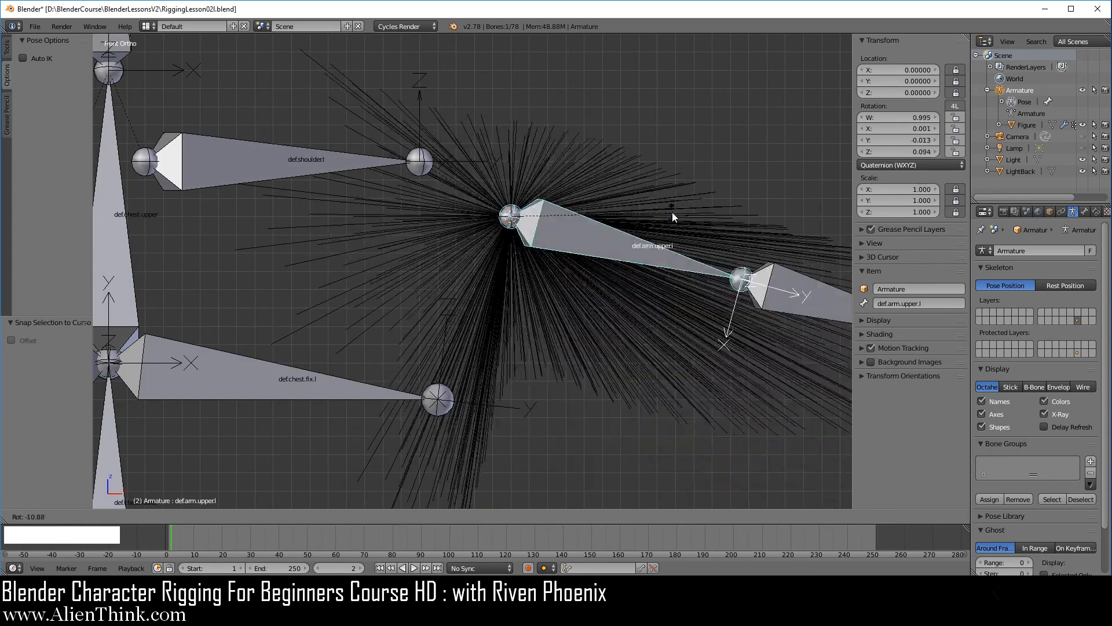
right_click(671, 212)
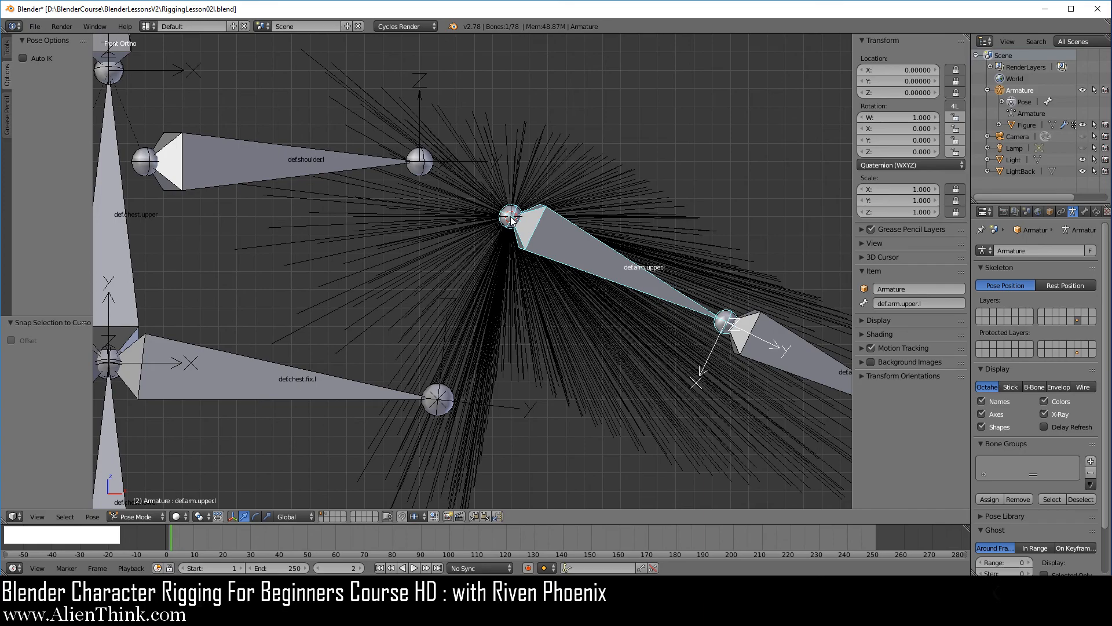
key(r)
key(r)
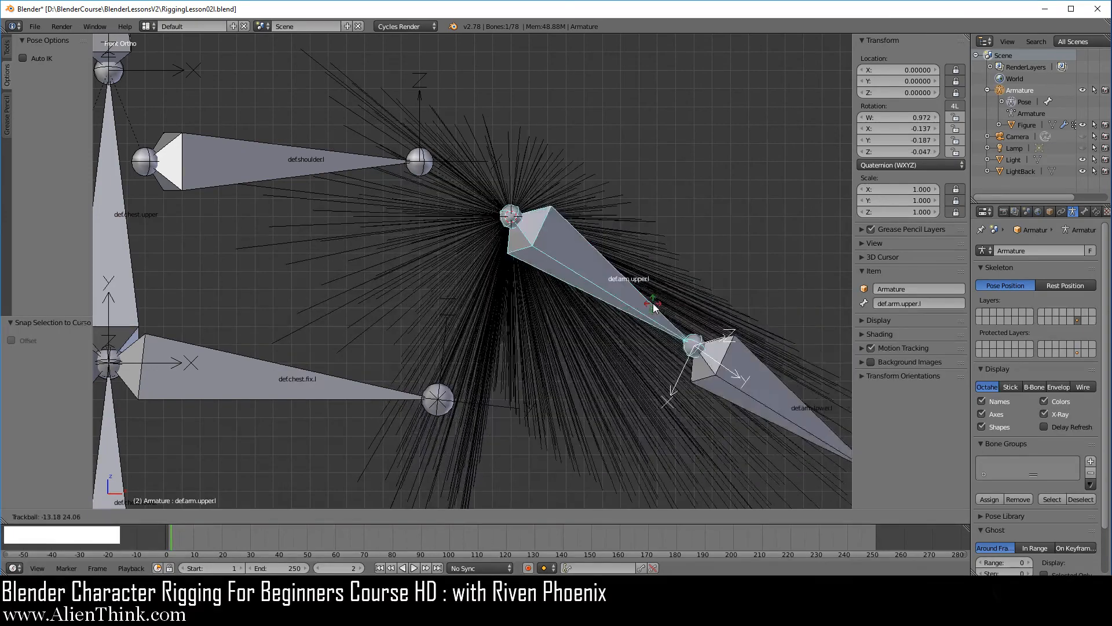
right_click(630, 343)
- Trackball-rotate the def.chest.lower bone by 29.221° and -34.95°
scroll(627, 341, down, 3)
shift+middle_drag(272, 377, 376, 342)
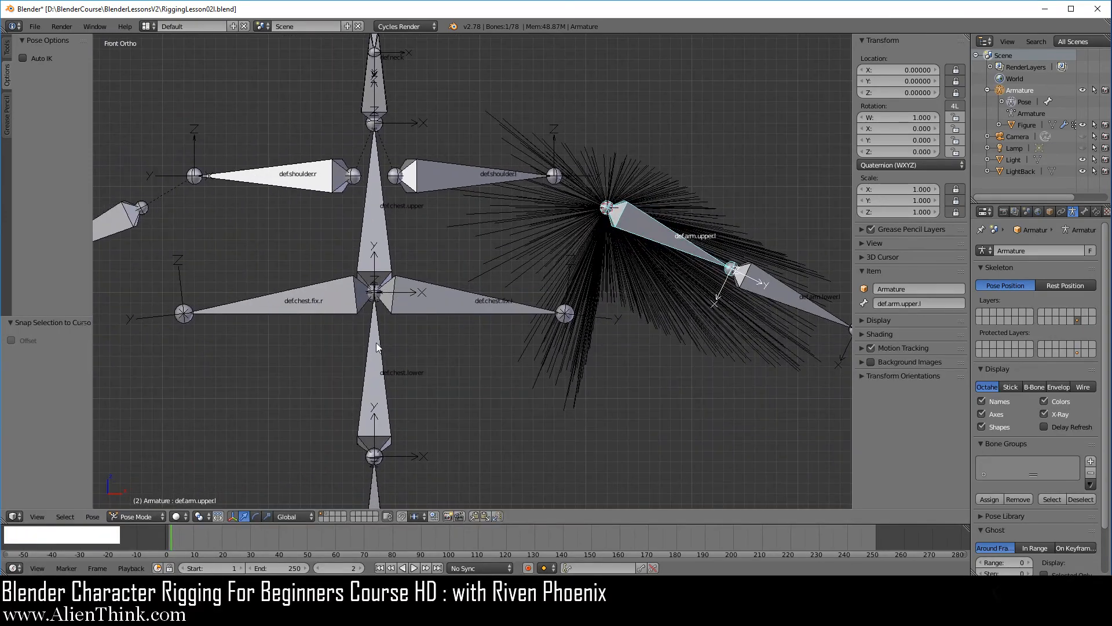
right_click(381, 385)
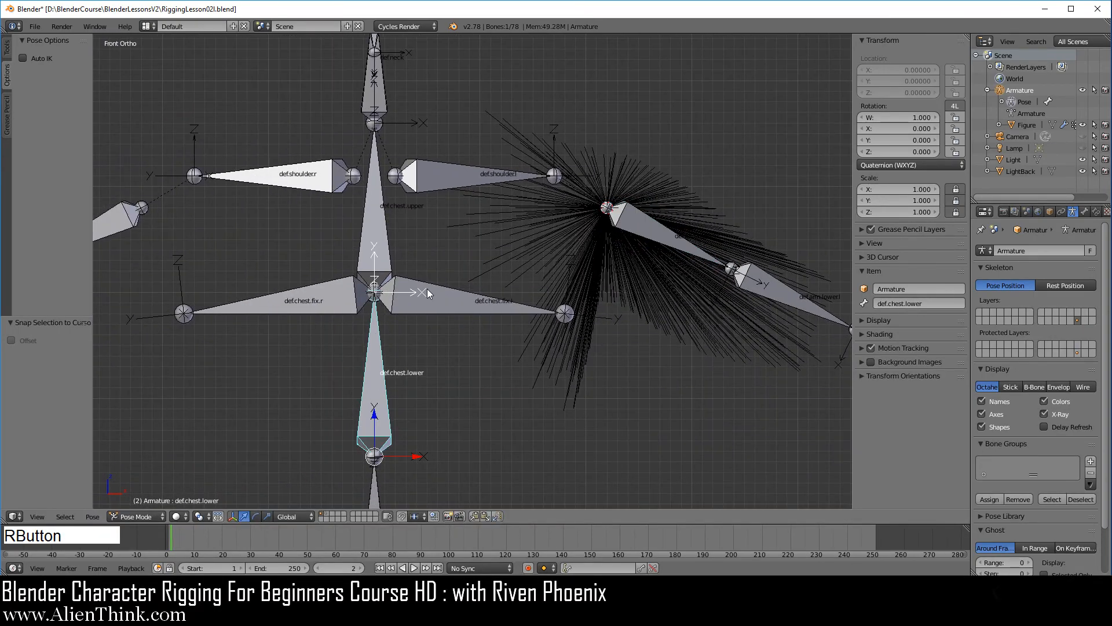
key(r)
key(r)
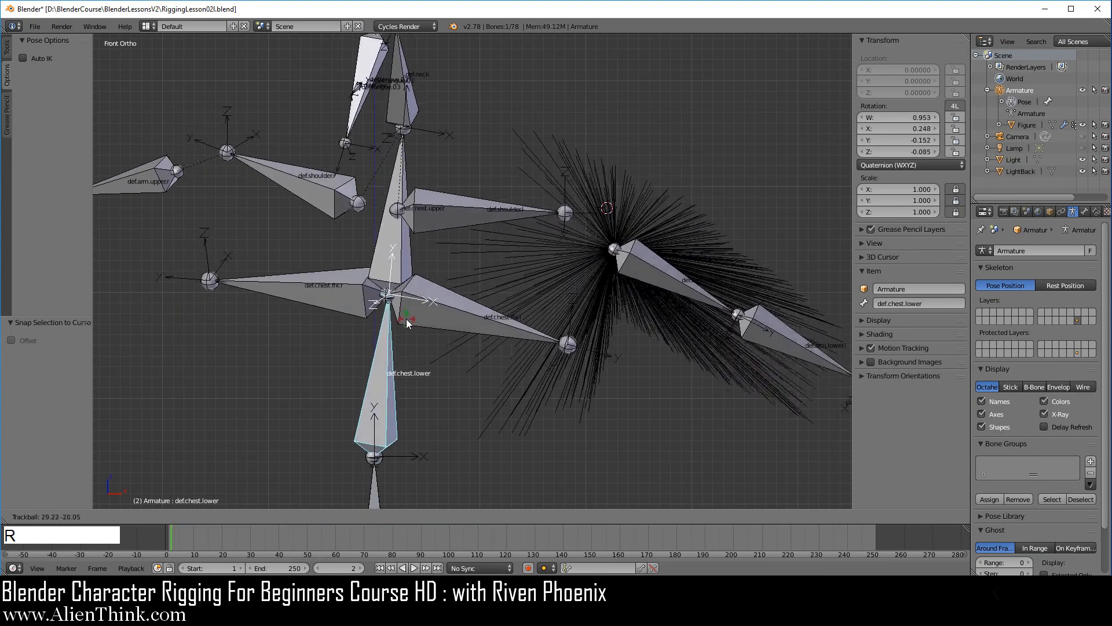
click(523, 338)
- Try trackball-rotating the def.arm.upper.l bone while the chest is posed
right_click(641, 306)
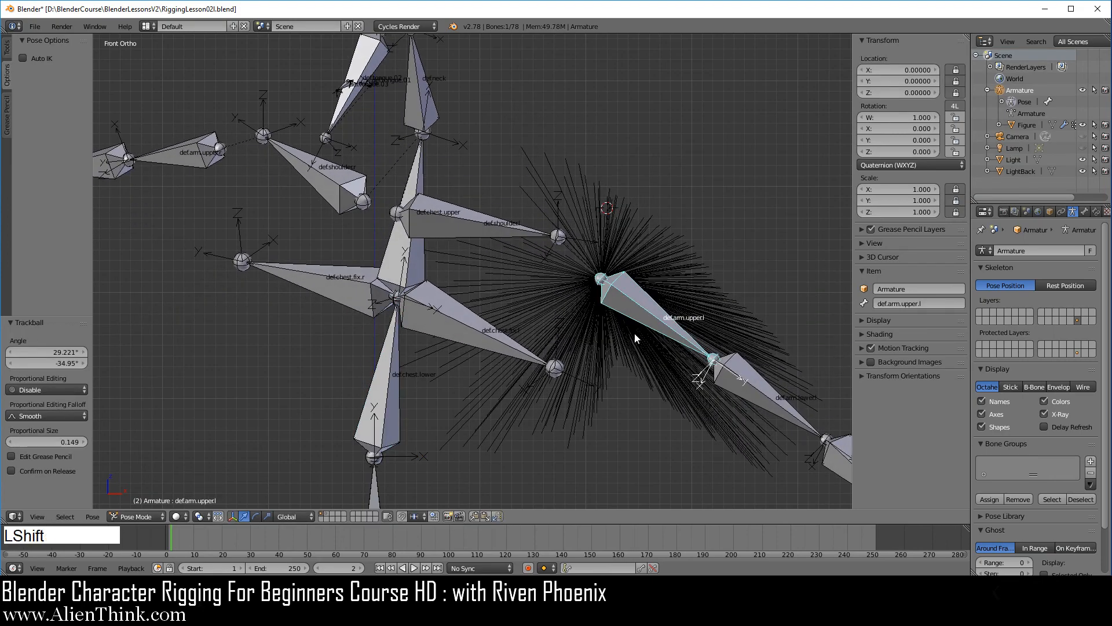
shift+middle_drag(634, 332, 530, 321)
scroll(532, 301, up, 3)
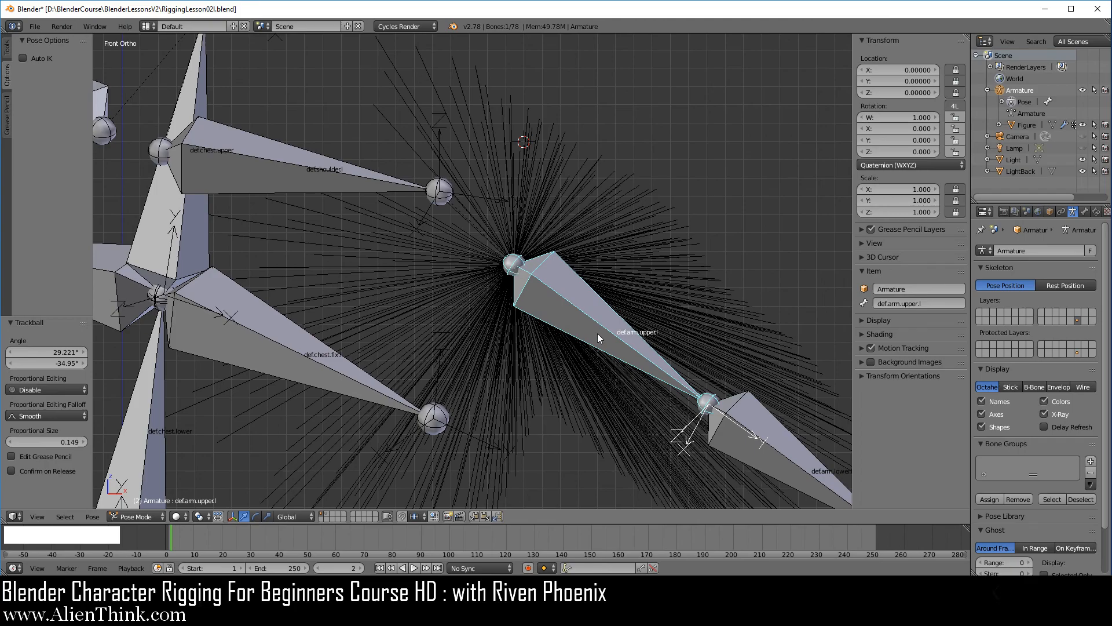
key(r)
key(r)
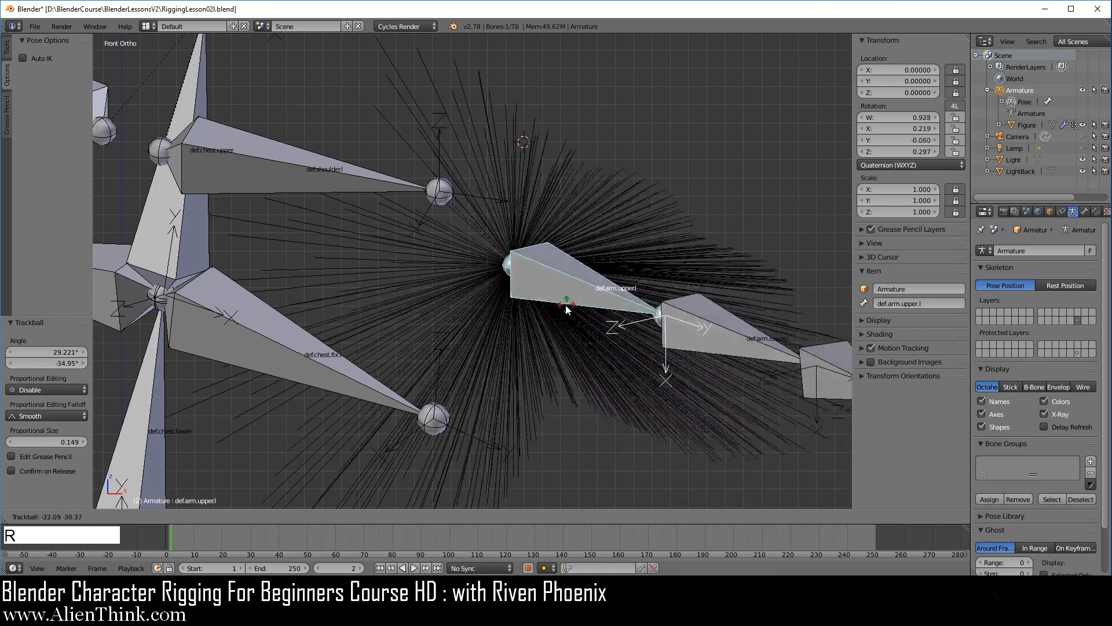
right_click(573, 356)
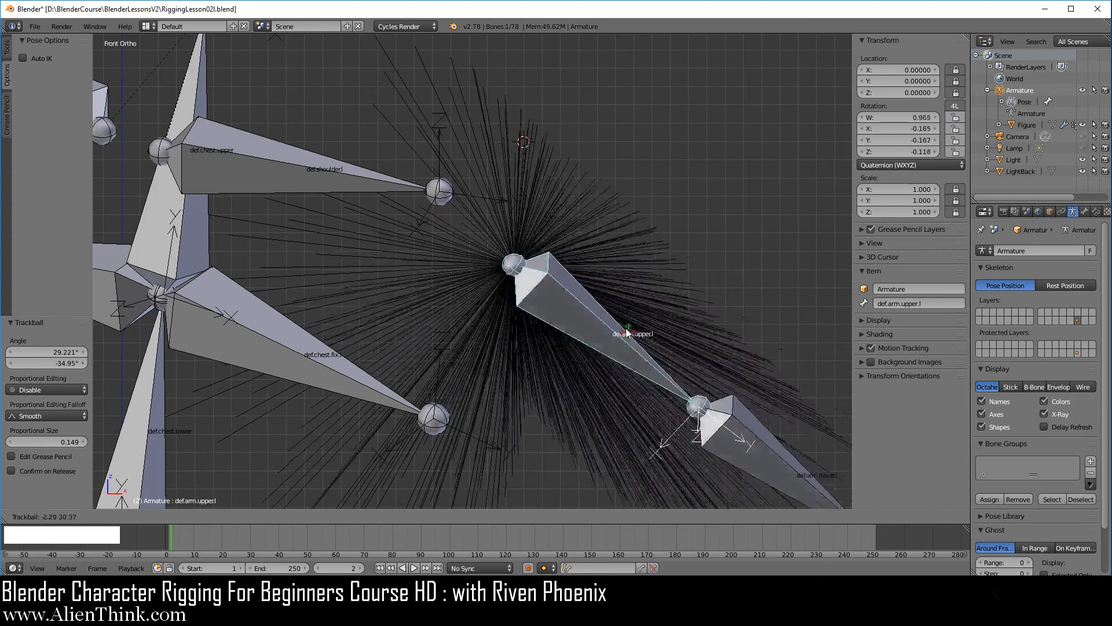
- Select all bones and clear their pose rotation
scroll(592, 343, down, 3)
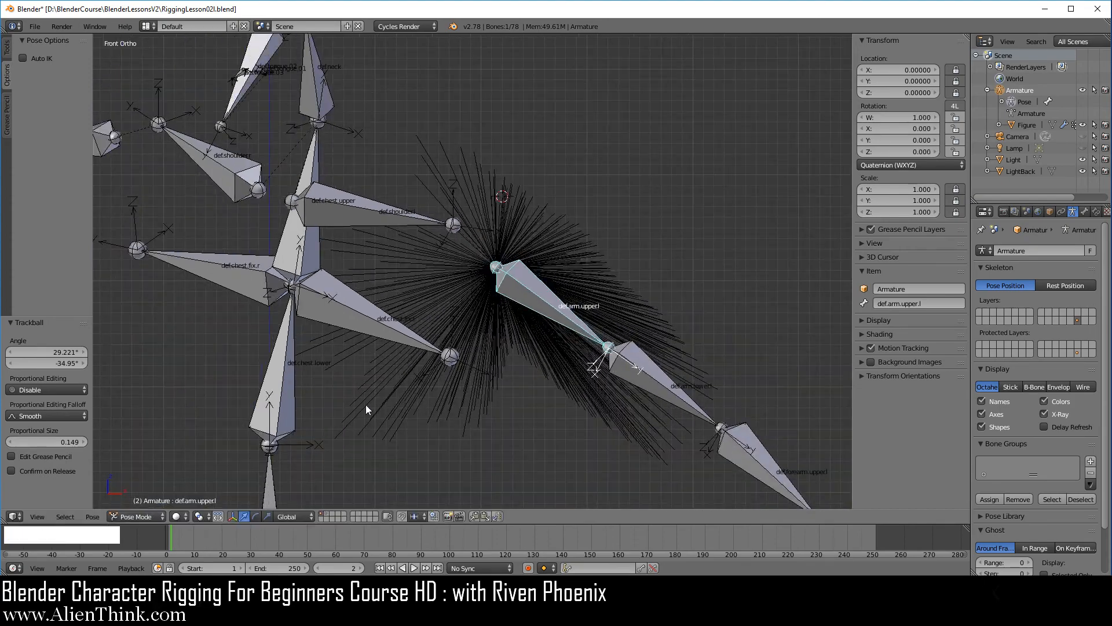
key(a)
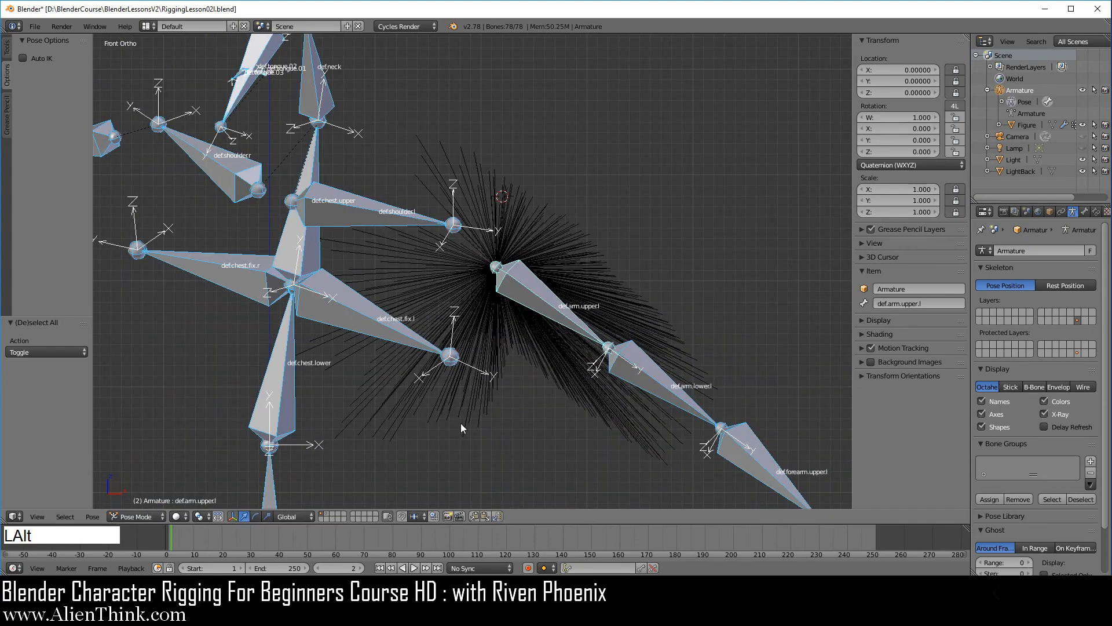
key(alt+r)
- Return to the Figure mesh in Edit Mode, framing the chest and shoulder bones
shift+middle_drag(512, 383, 585, 332)
right_click(582, 230)
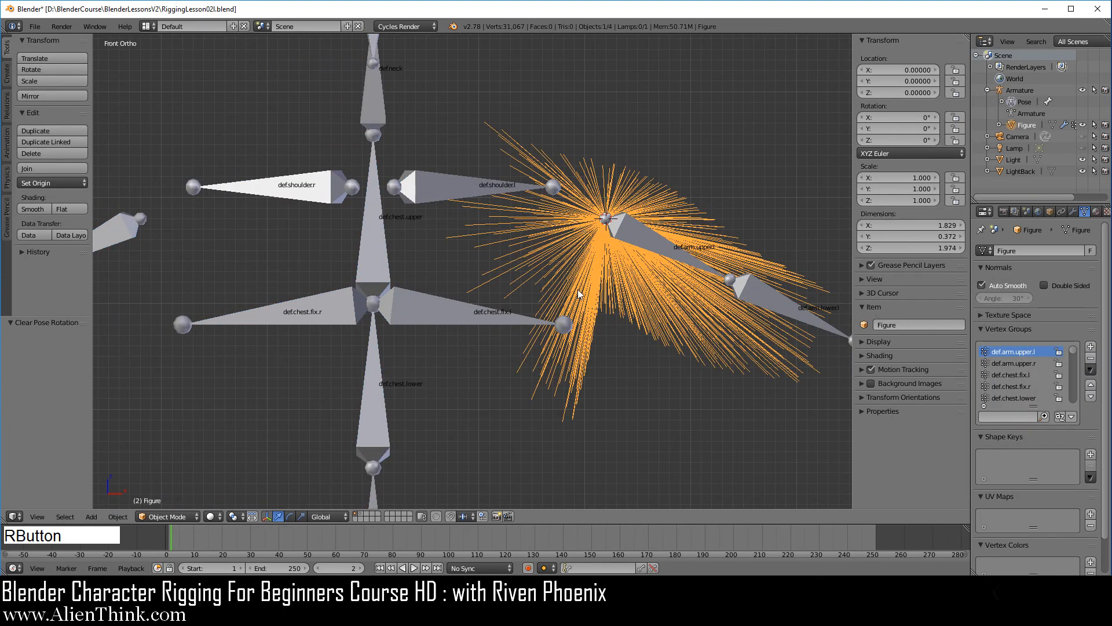
key(Tab)
shift+middle_drag(528, 264, 568, 306)
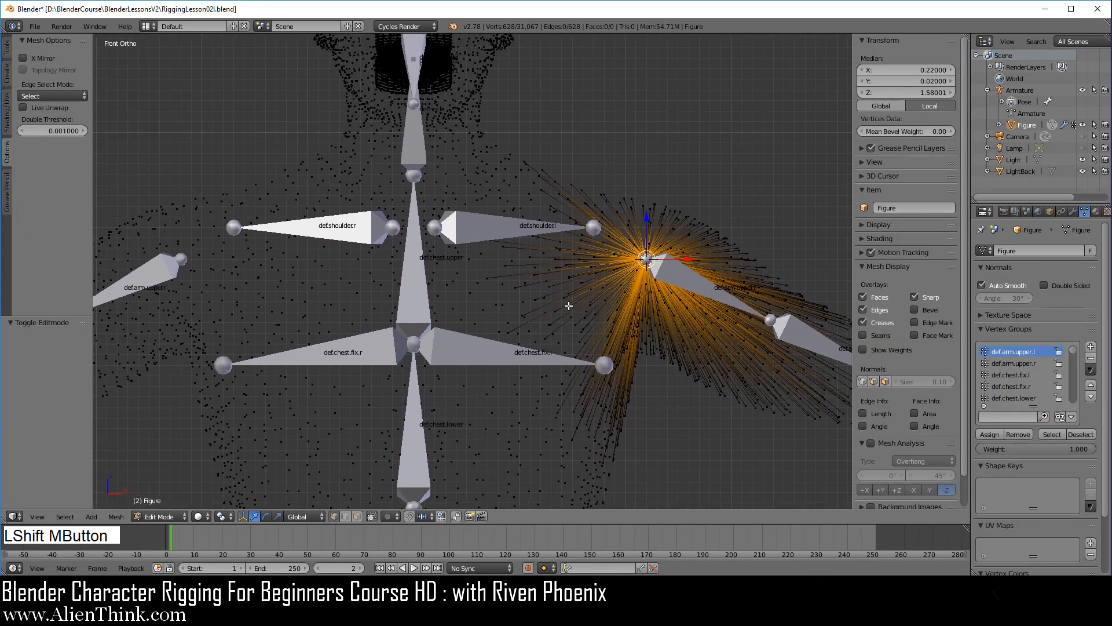
scroll(569, 306, up, 2)
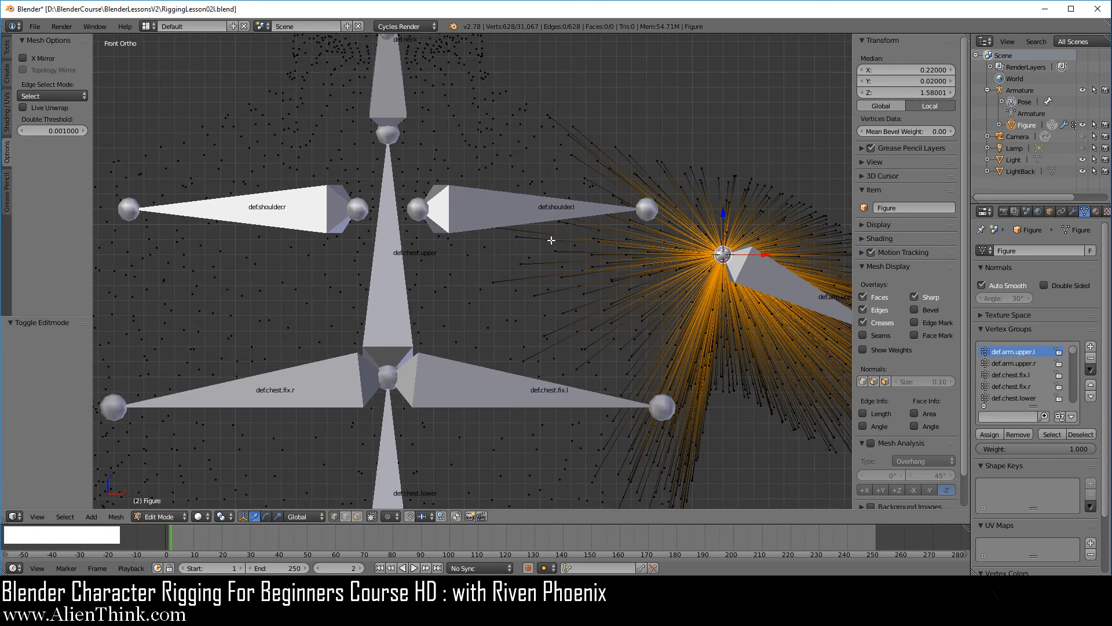
- Select a vertex above the def.shoulder.l bone, make def.shoulder.l the active vertex group, and select only that group's vertices
right_click(542, 265)
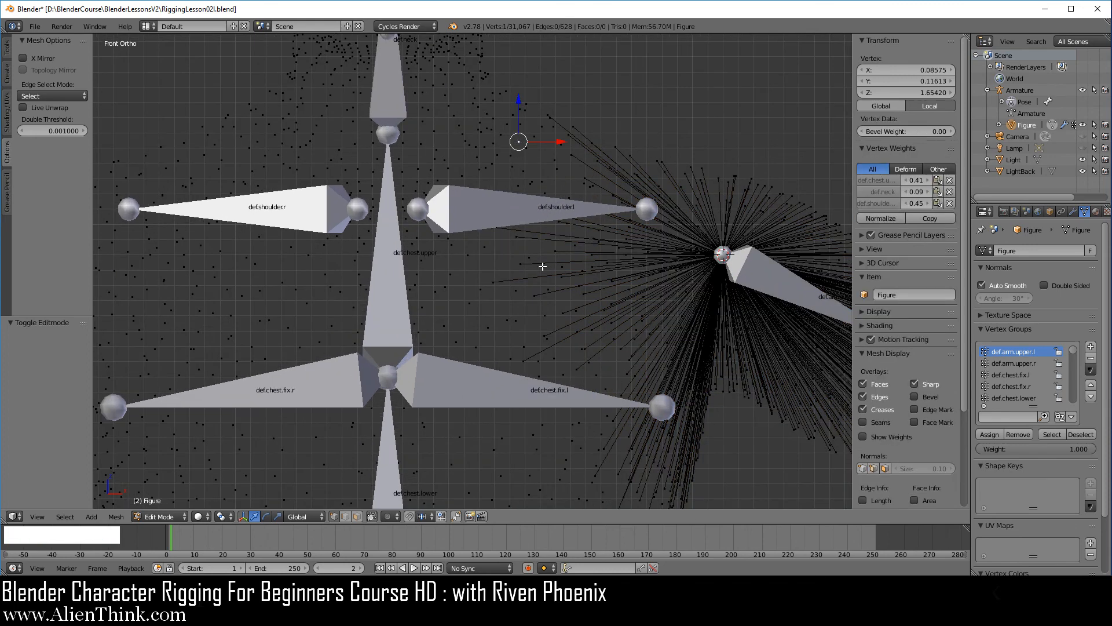
click(893, 204)
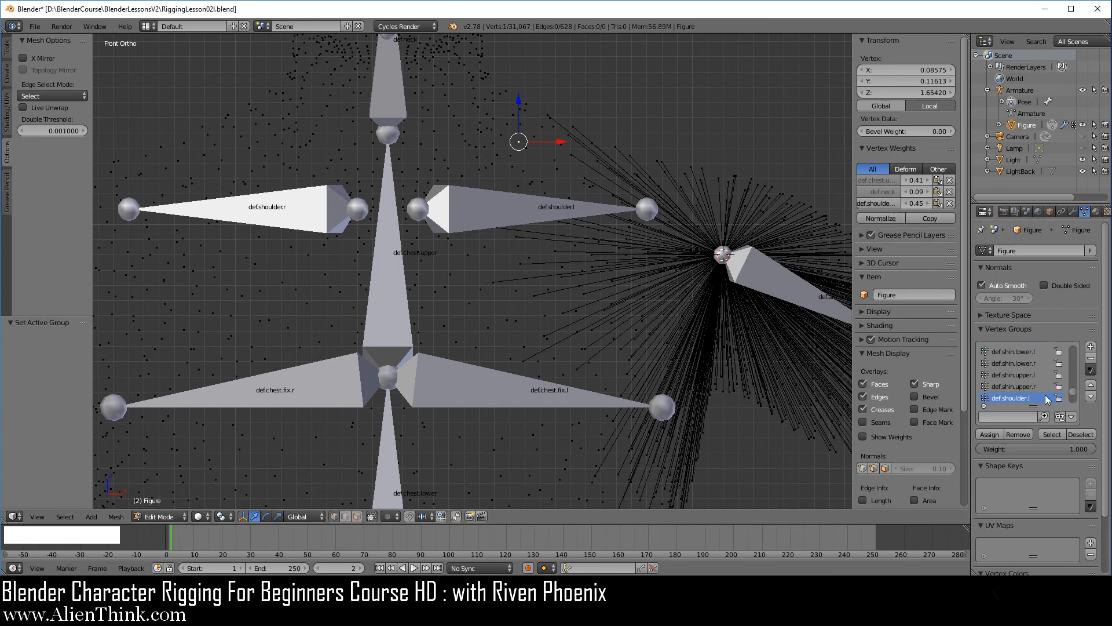
key(a)
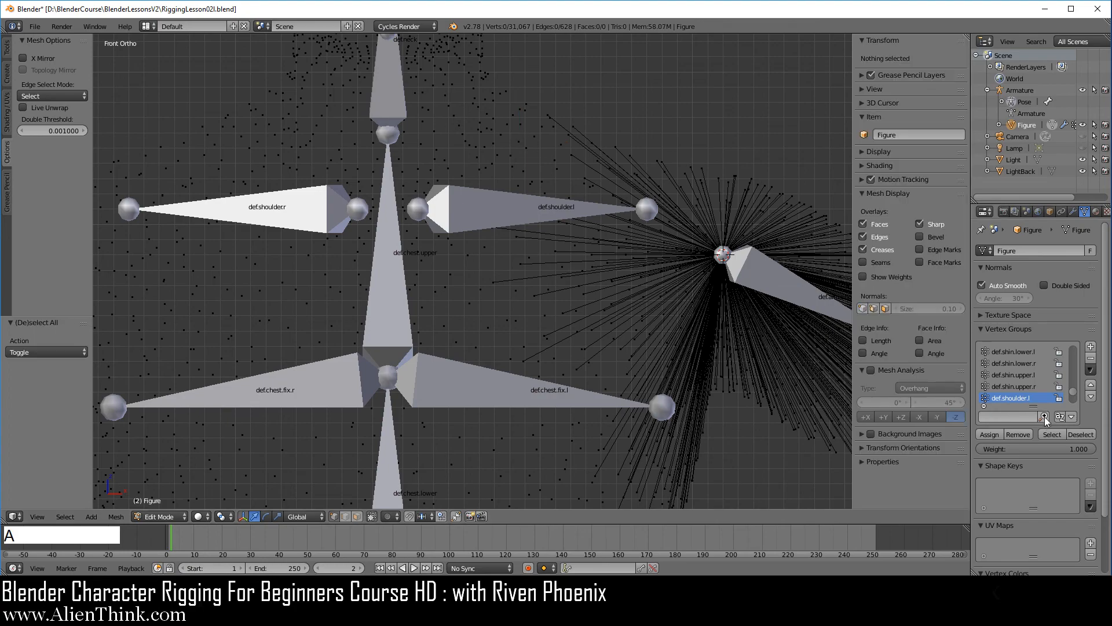
click(1053, 434)
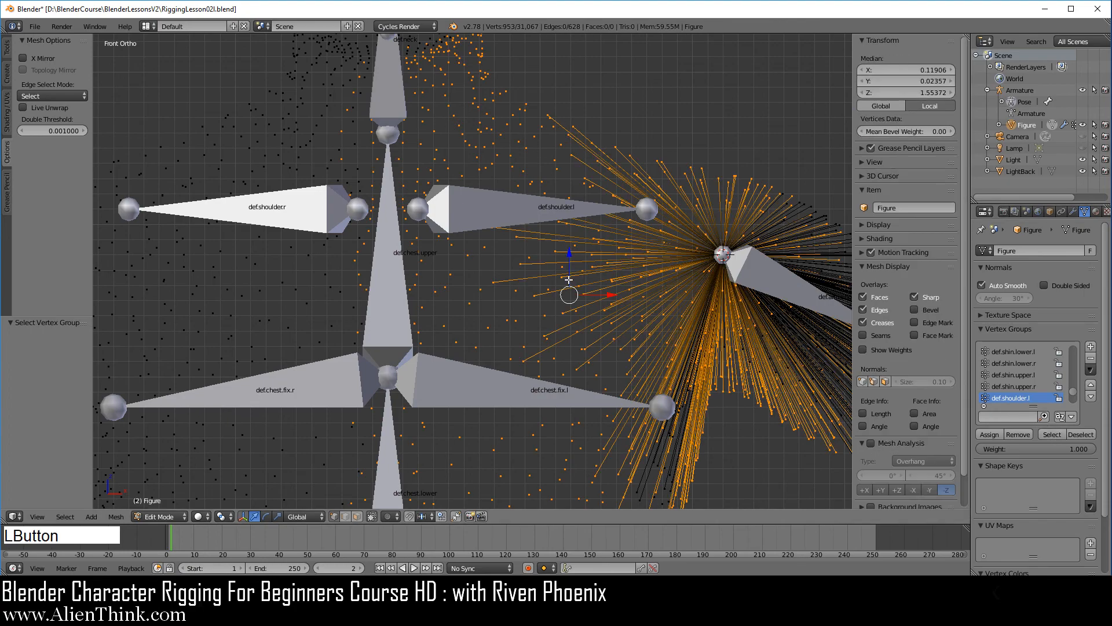
middle_drag(516, 272, 655, 272)
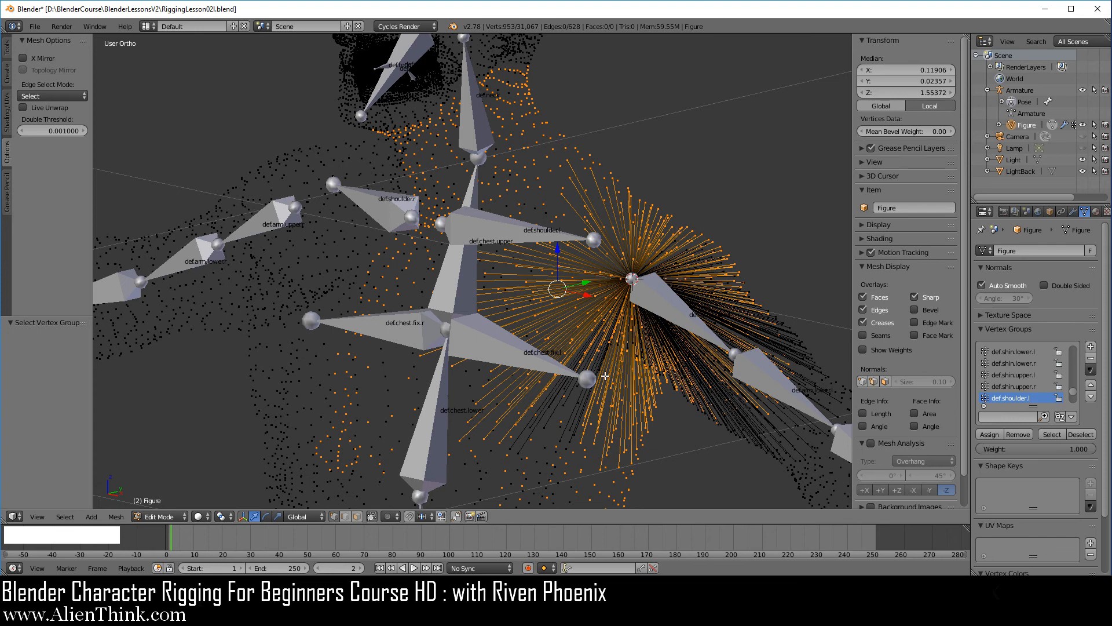
- Extrude the selected def.shoulder.l vertices in place using Vertices Only, viewed from the front
key(KP_1)
key(alt)
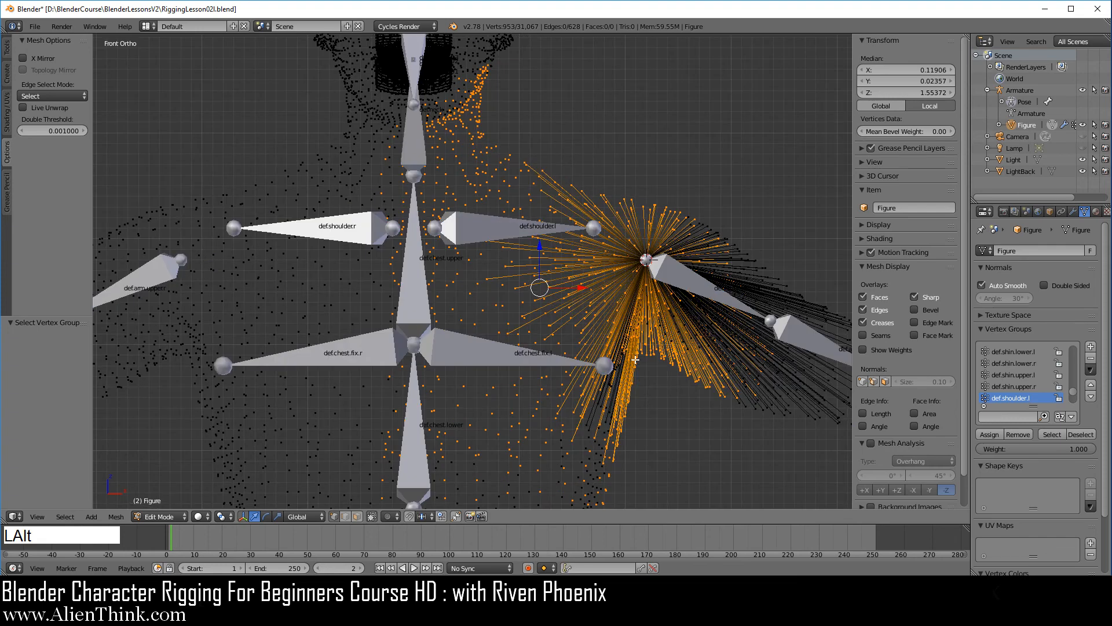
key(alt+e)
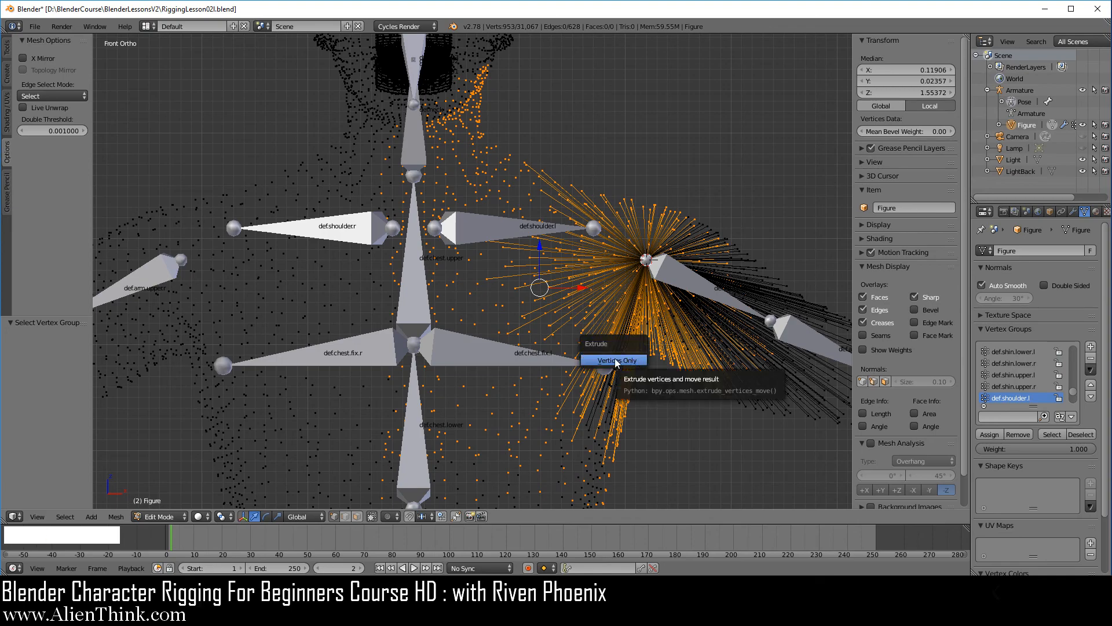
click(617, 360)
right_click(672, 271)
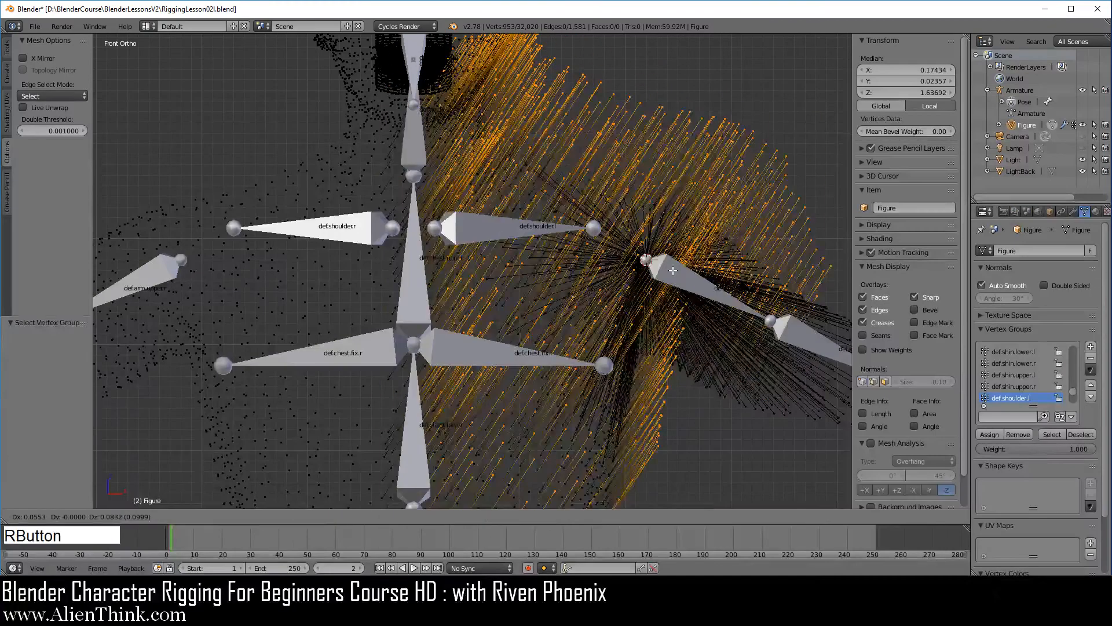
- Remove the extruded vertices from all vertex groups and assign them to def.shoulder.l
click(1090, 369)
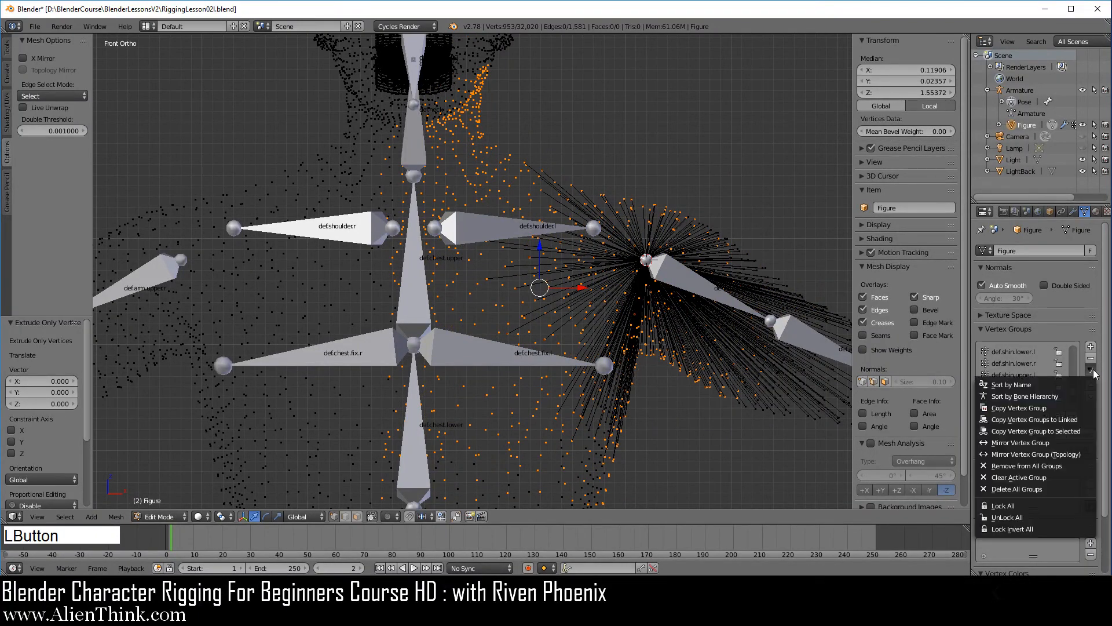
click(1054, 469)
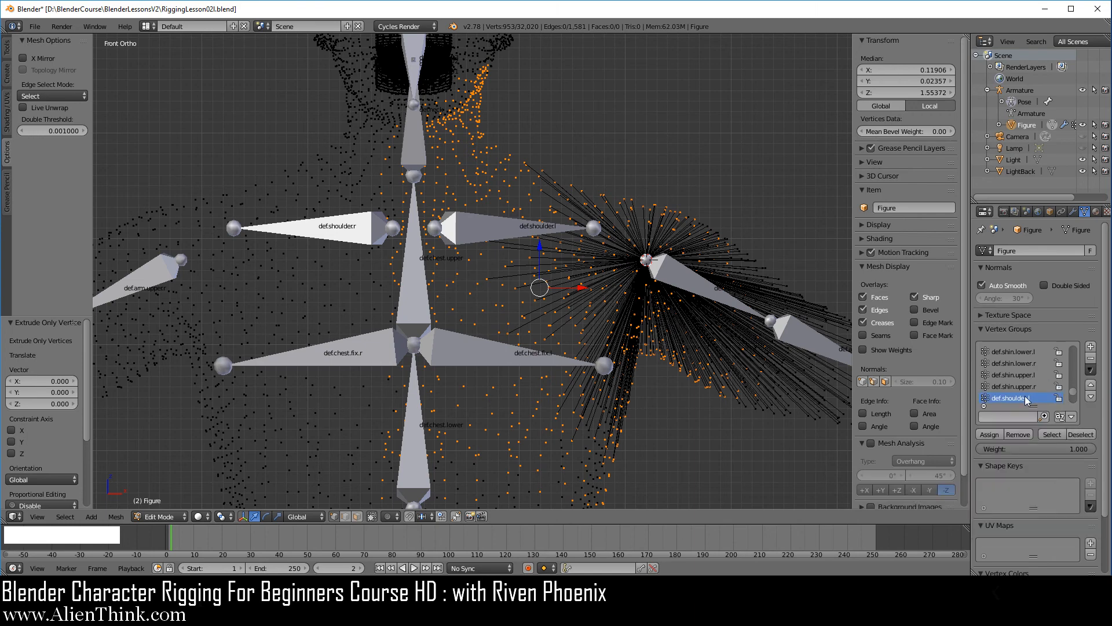
click(992, 434)
- Select the def.shoulder.l bone of the armature and snap the 3D cursor to its head
click(1029, 90)
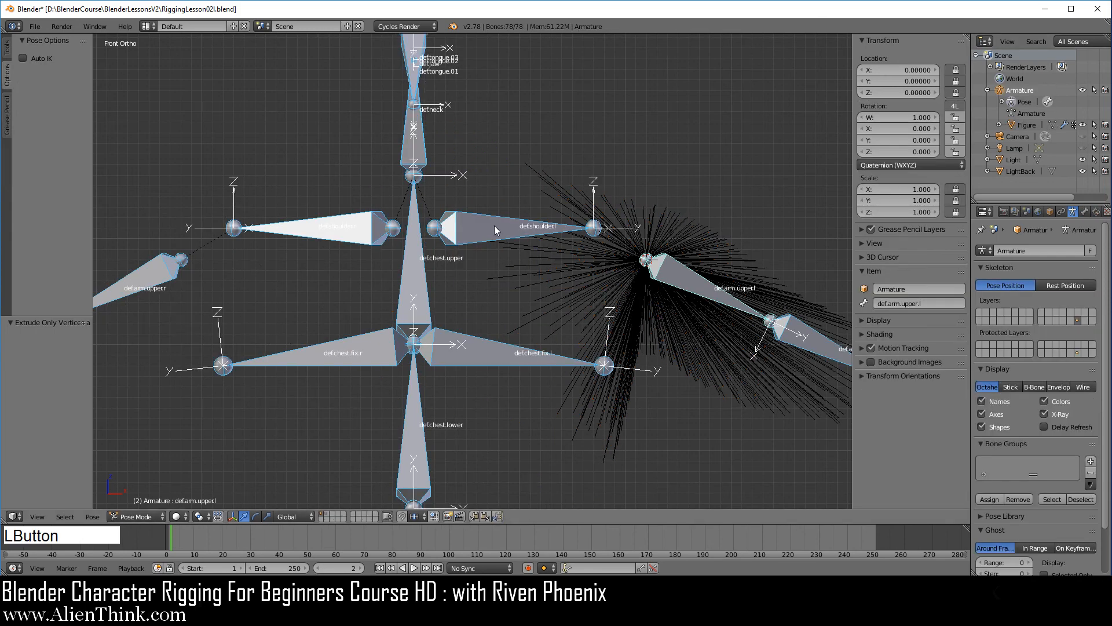
right_click(487, 231)
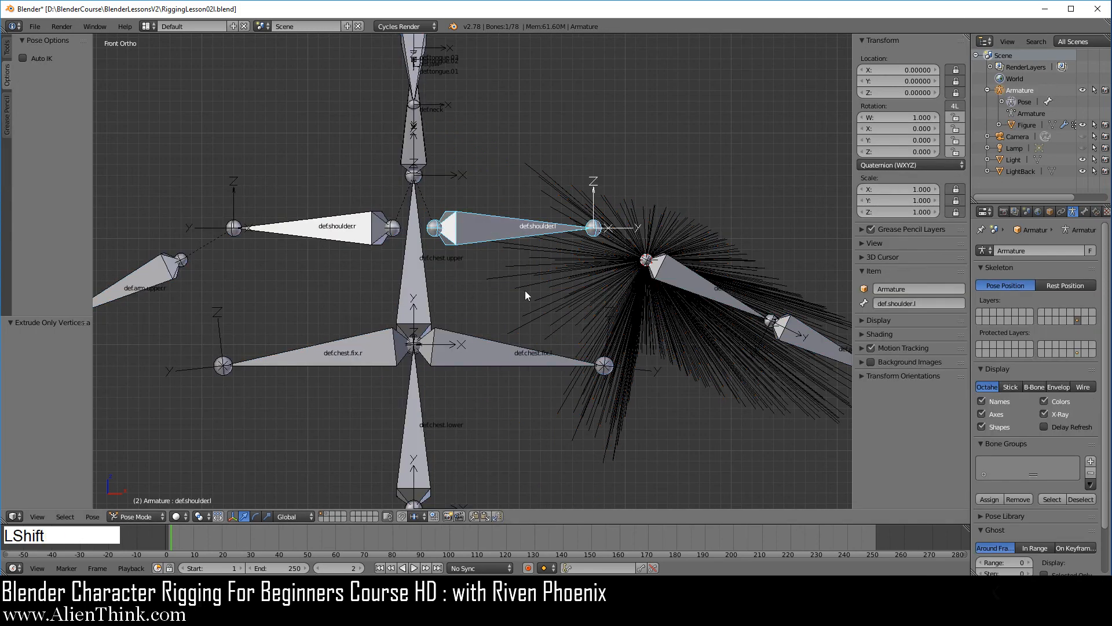
key(shift+s)
click(512, 331)
- Return to the Figure mesh in Edit Mode and snap the extruded shoulder vertices to the 3D cursor
click(1031, 124)
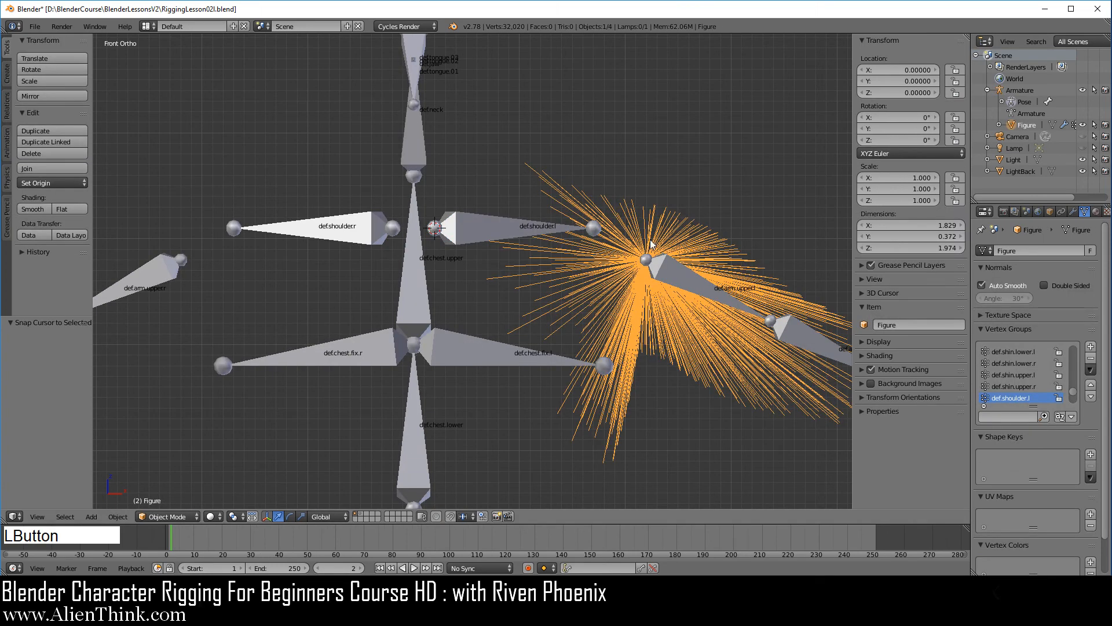
key(Tab)
key(shift+s)
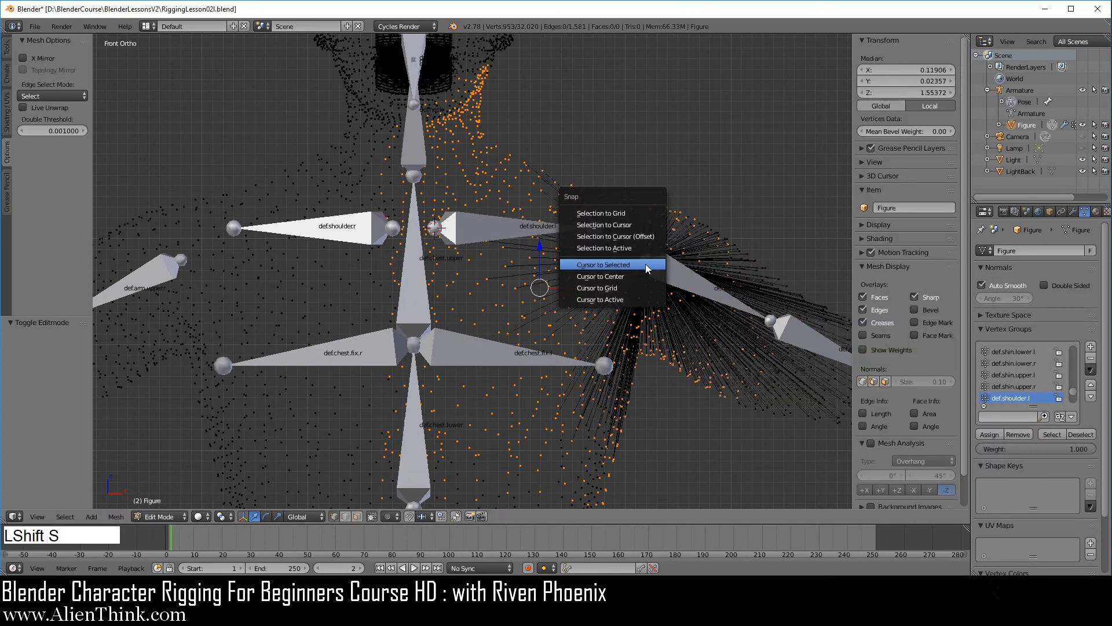
click(630, 224)
scroll(555, 260, down, 1)
middle_drag(555, 260, 585, 249)
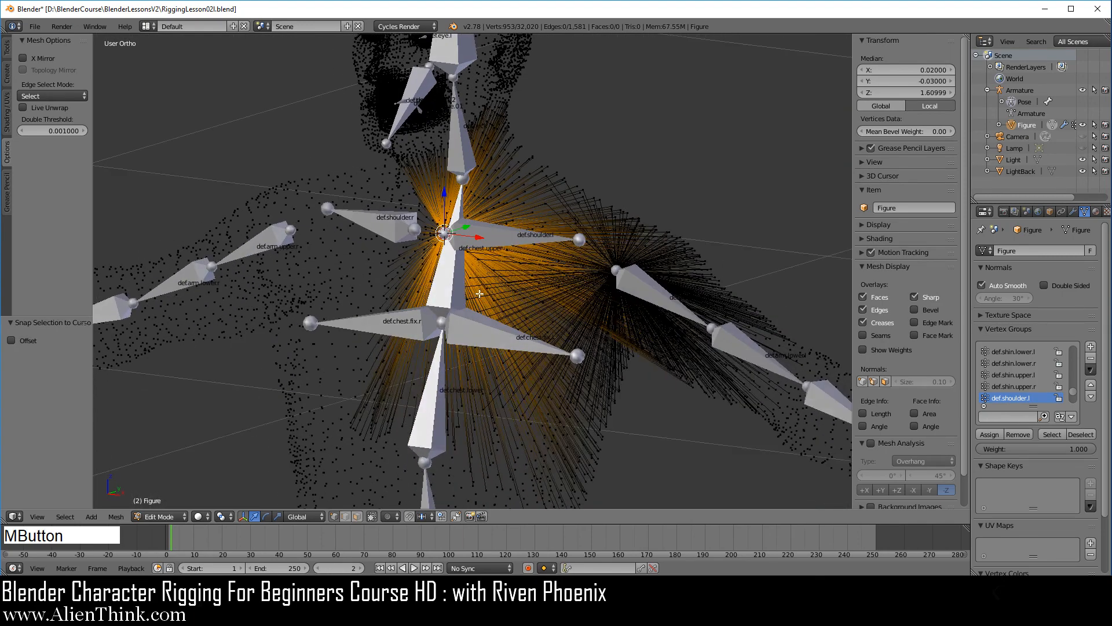
- Try rotating the def.shoulder.l bone up and down in front view with the armature in Pose Mode
click(1018, 91)
key(1)
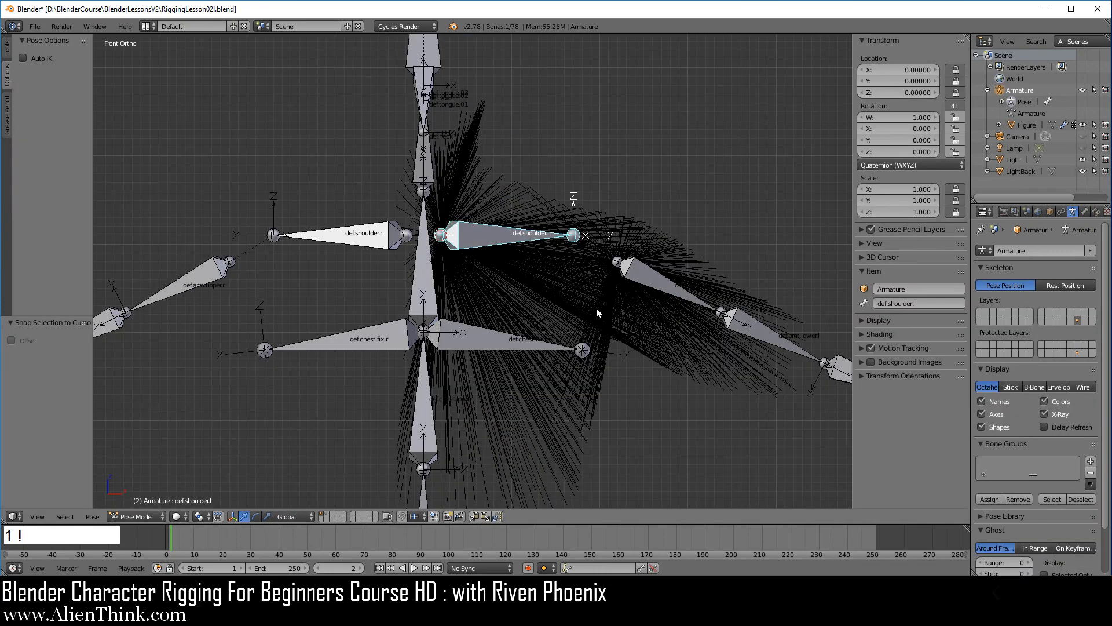
scroll(596, 310, up, 3)
key(r)
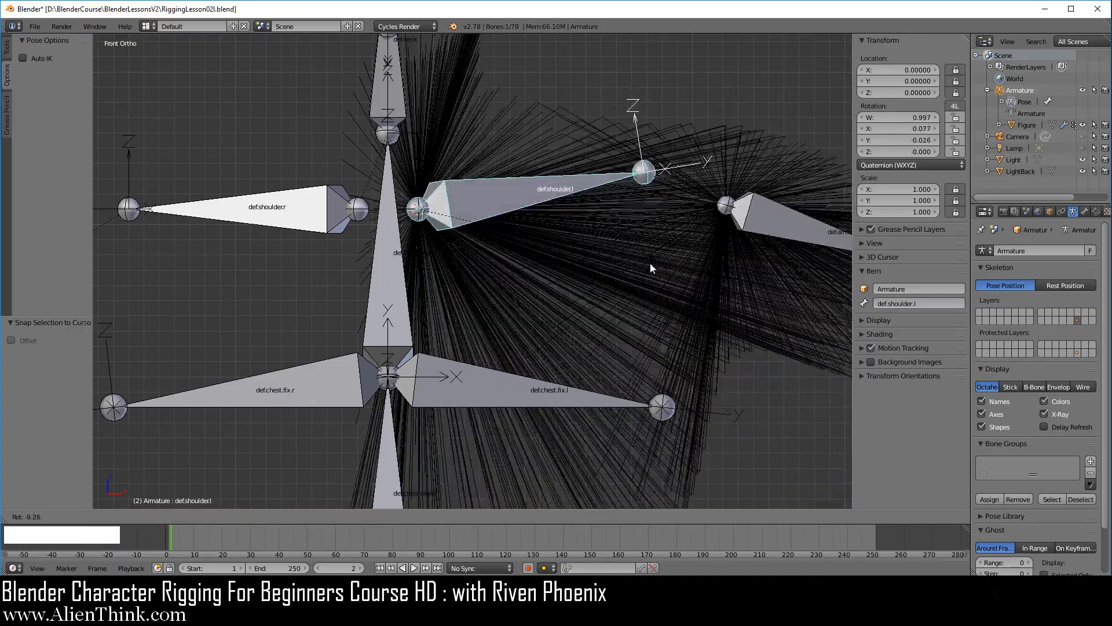
right_click(639, 275)
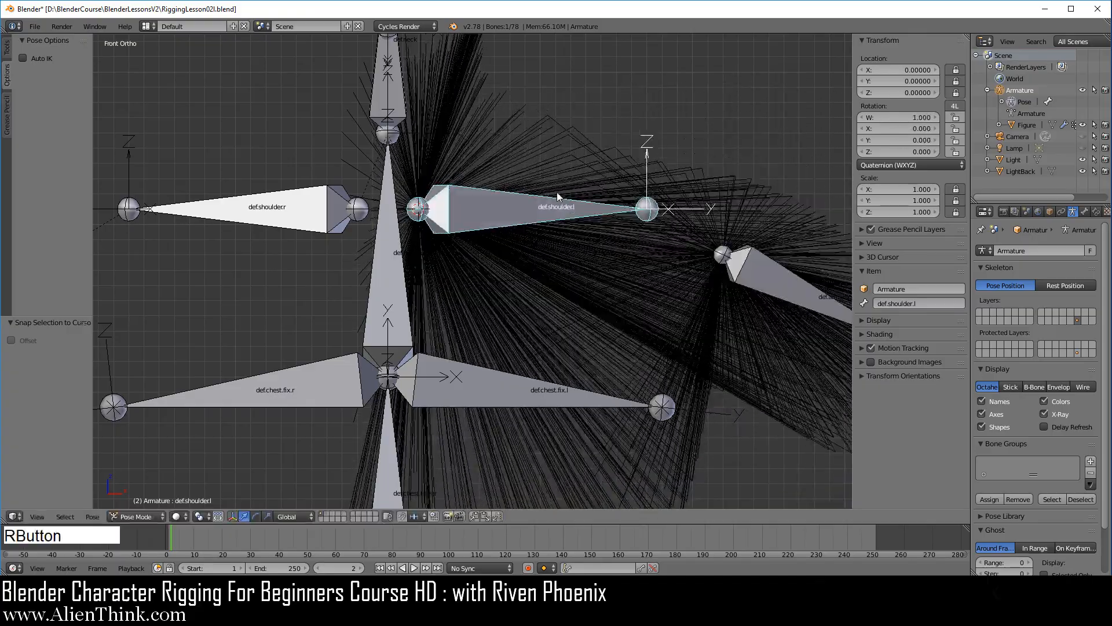
key(r)
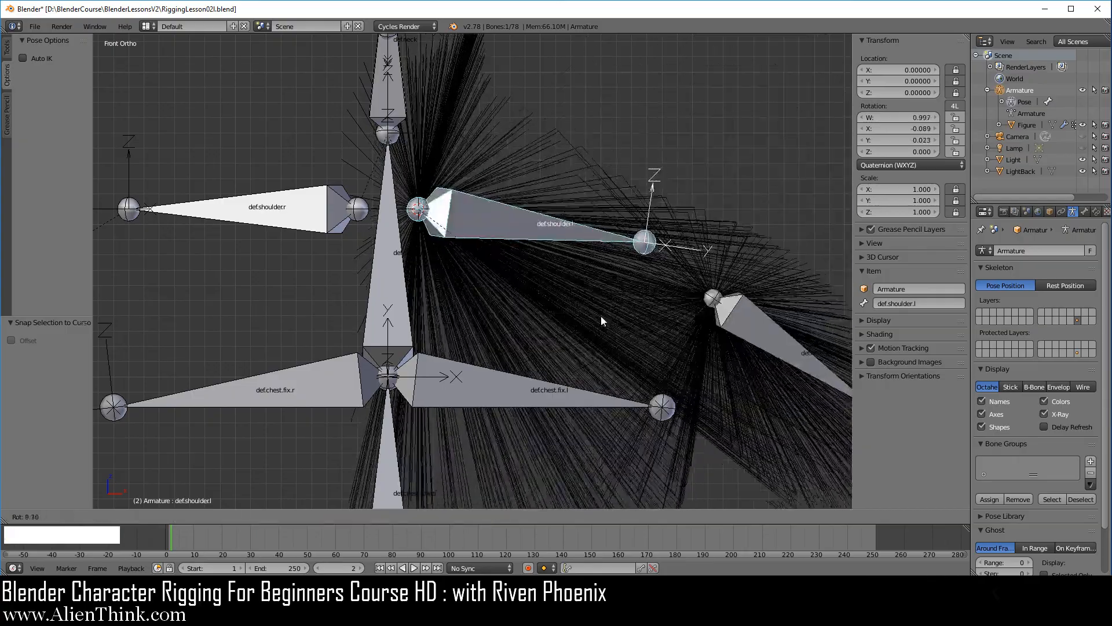
right_click(620, 266)
- Try rotating the def.arm.upper.l bone, first in the view plane and also with trackball rotation
shift+middle_drag(620, 265, 512, 233)
right_click(655, 259)
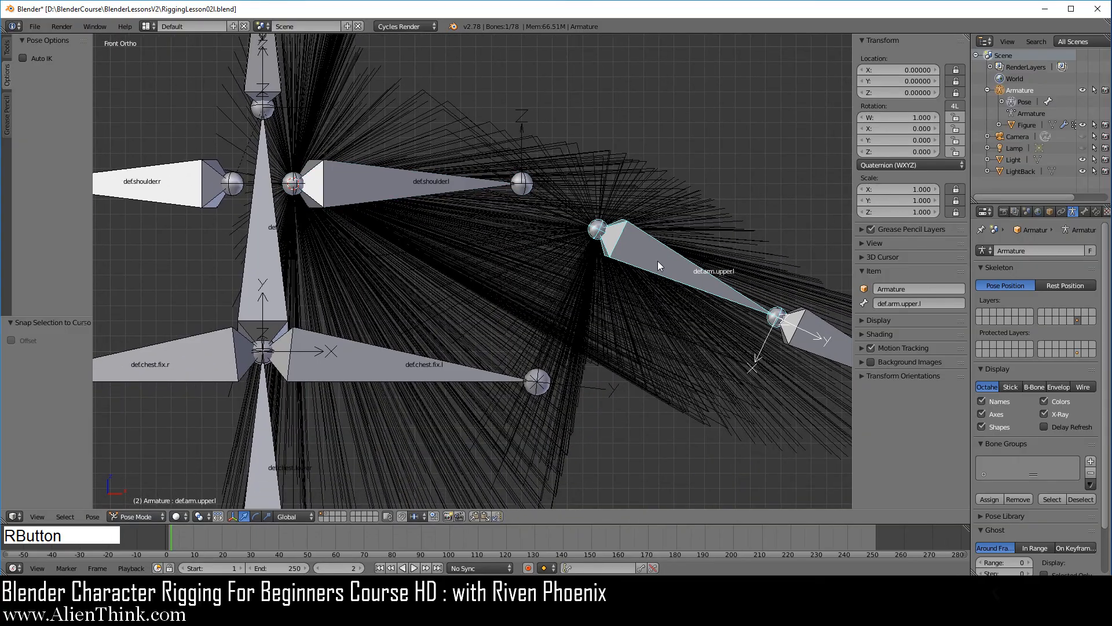
key(r)
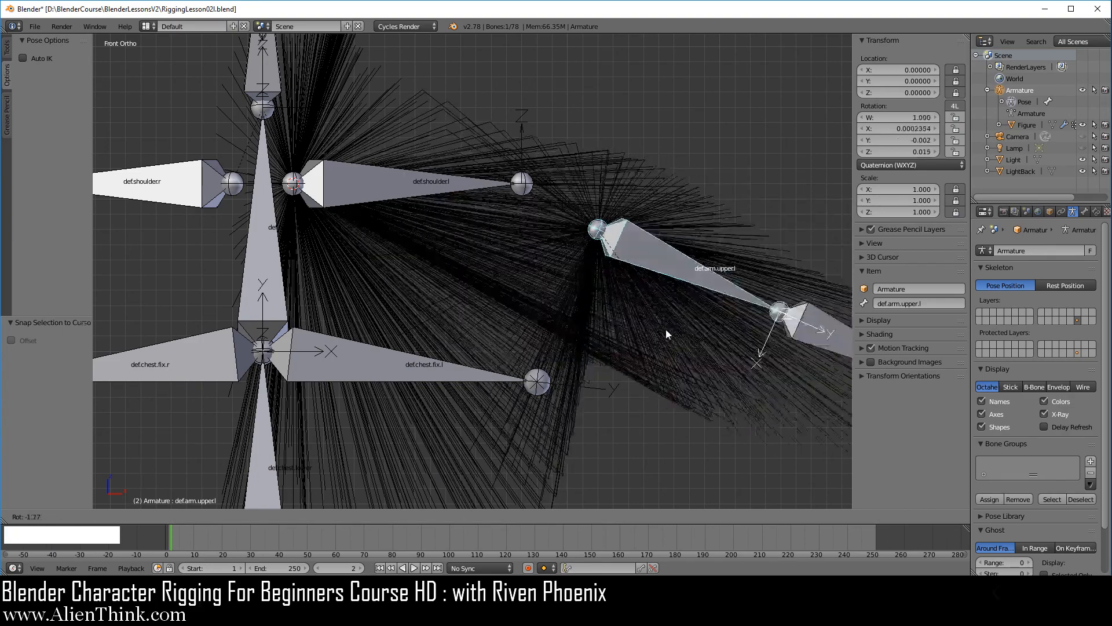
right_click(682, 284)
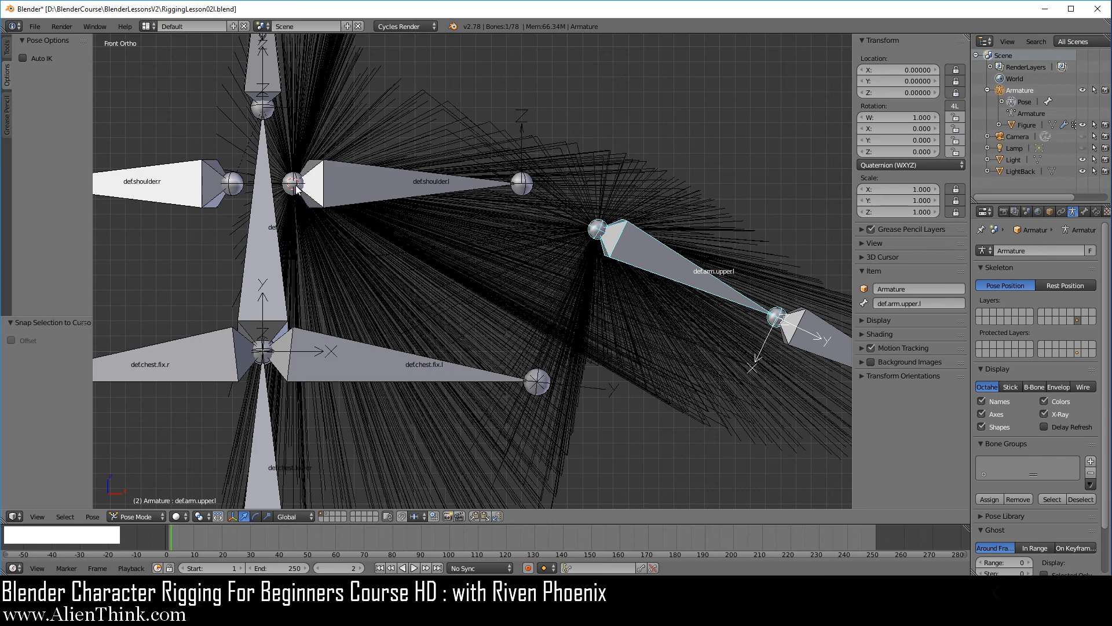
key(r)
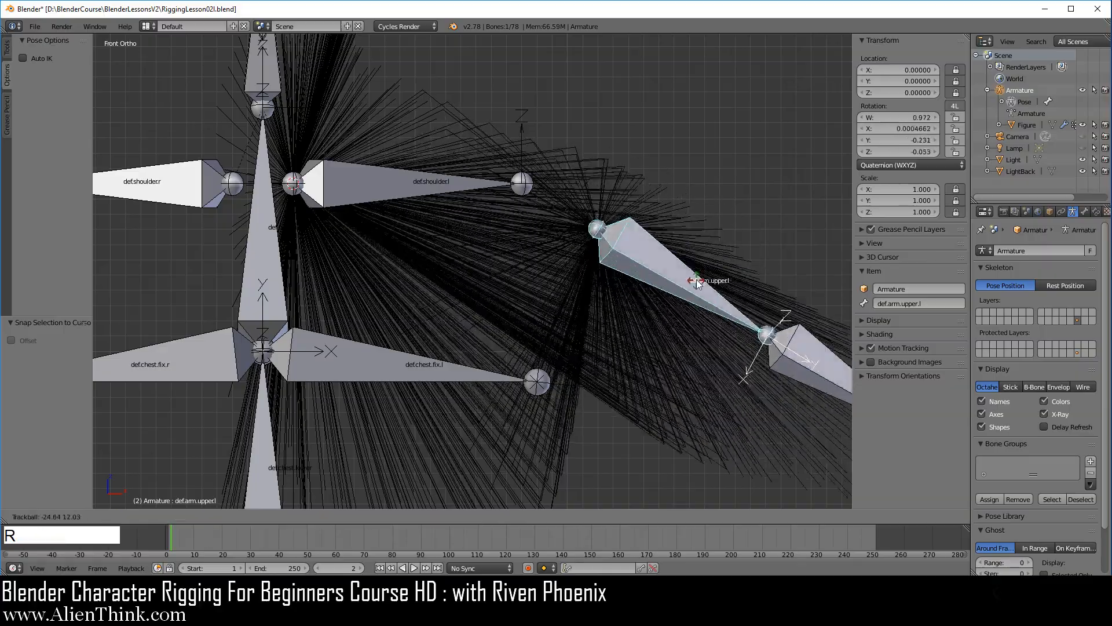
key(r)
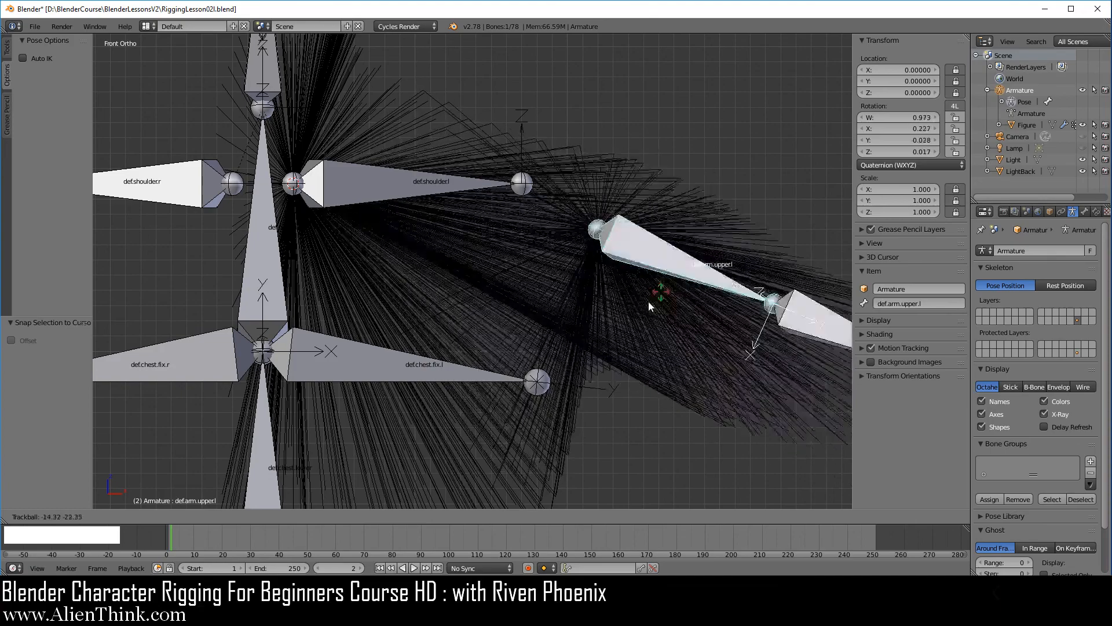
right_click(689, 227)
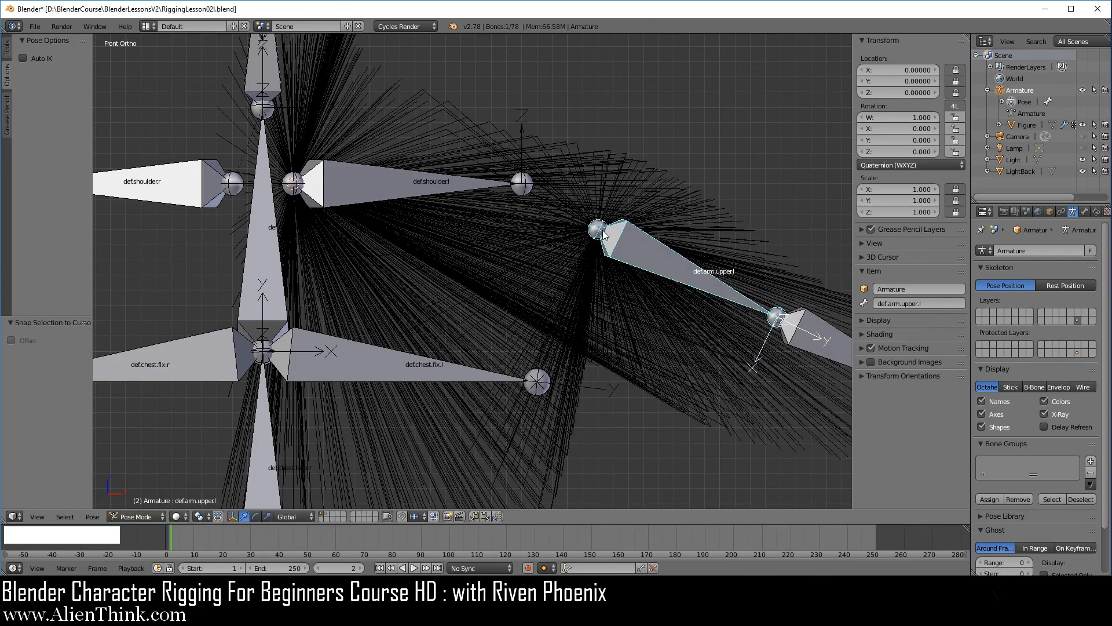
- Return to the Figure mesh in Edit Mode and select all of its vertices
right_click(502, 245)
scroll(503, 245, down, 3)
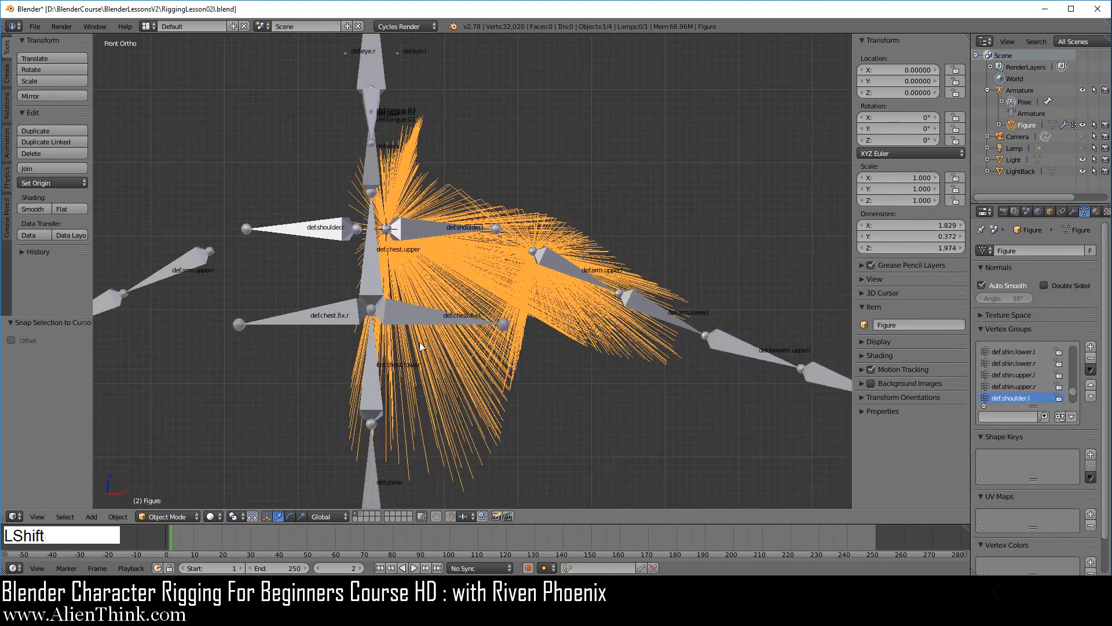
shift+middle_drag(417, 348, 512, 285)
key(Tab)
key(a)
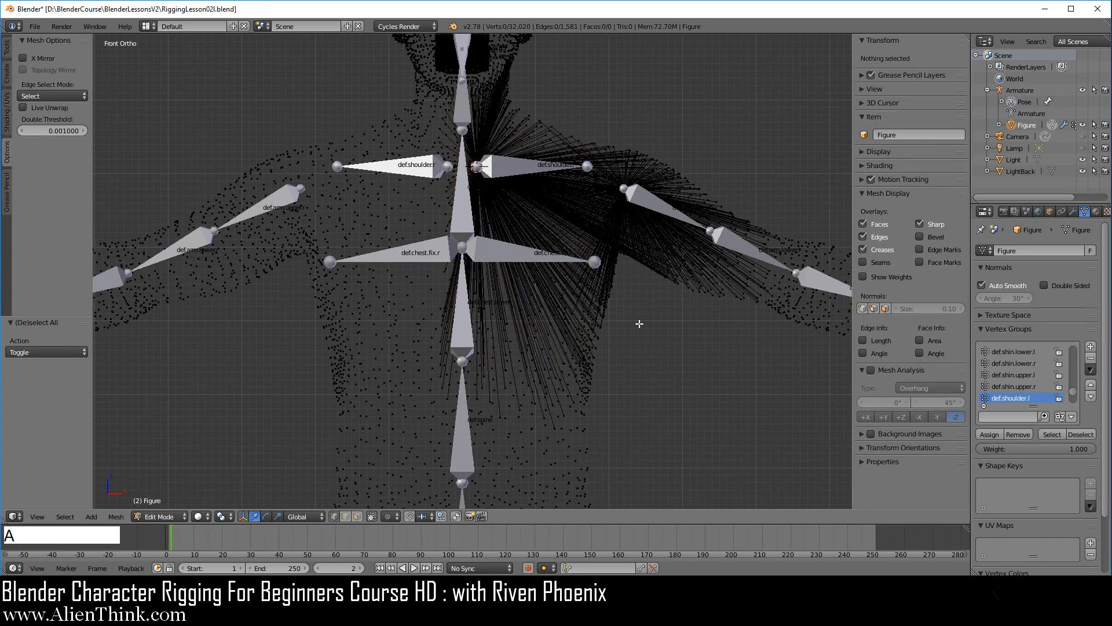
key(a)
scroll(631, 329, down, 2)
shift+middle_drag(628, 330, 613, 199)
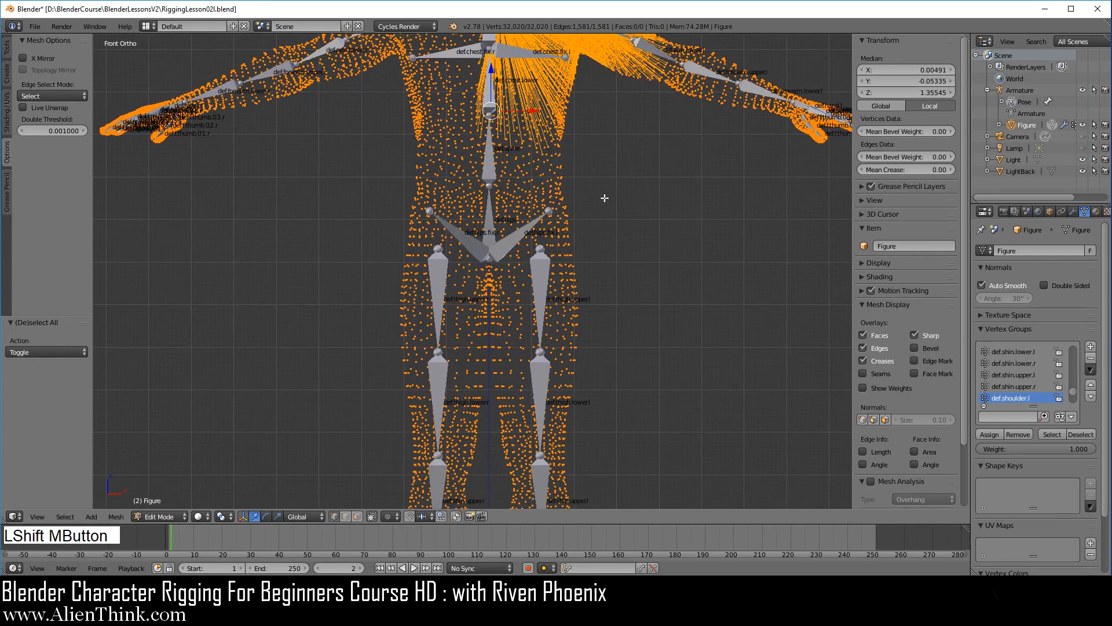
shift+middle_drag(613, 263, 608, 352)
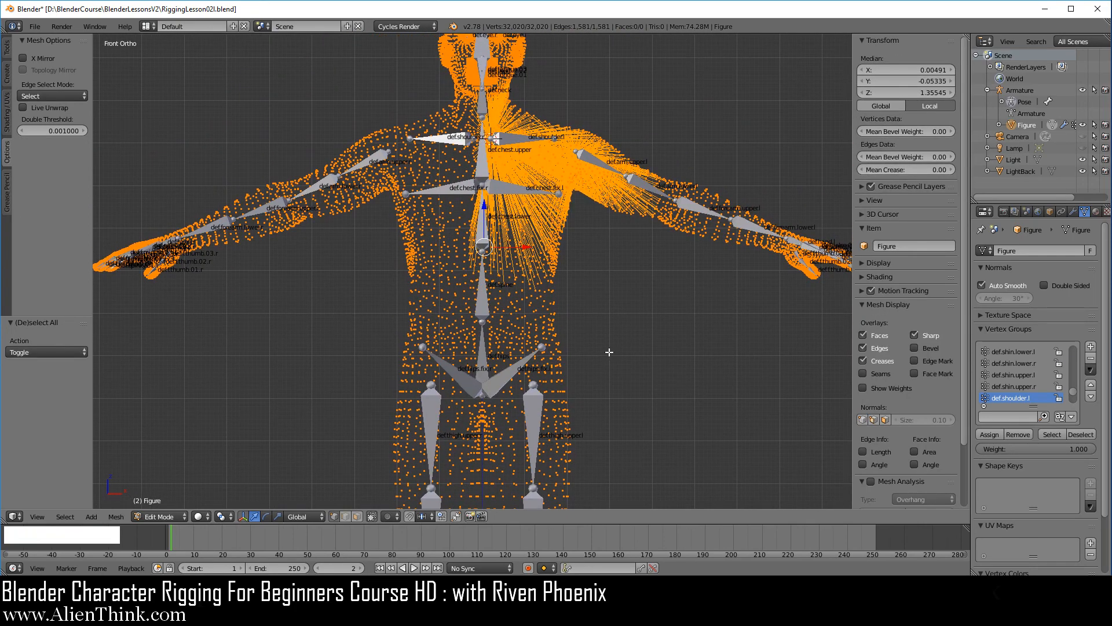
- Extrude all the vertices in place using Vertices Only and remove the extruded copies from all vertex groups
key(alt+e)
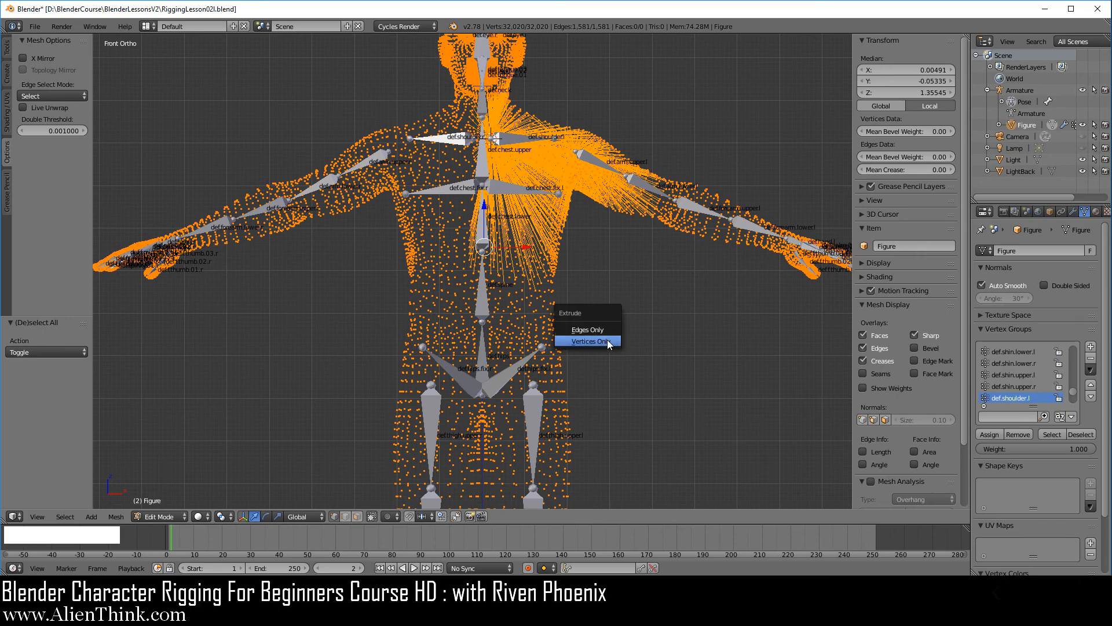
click(607, 341)
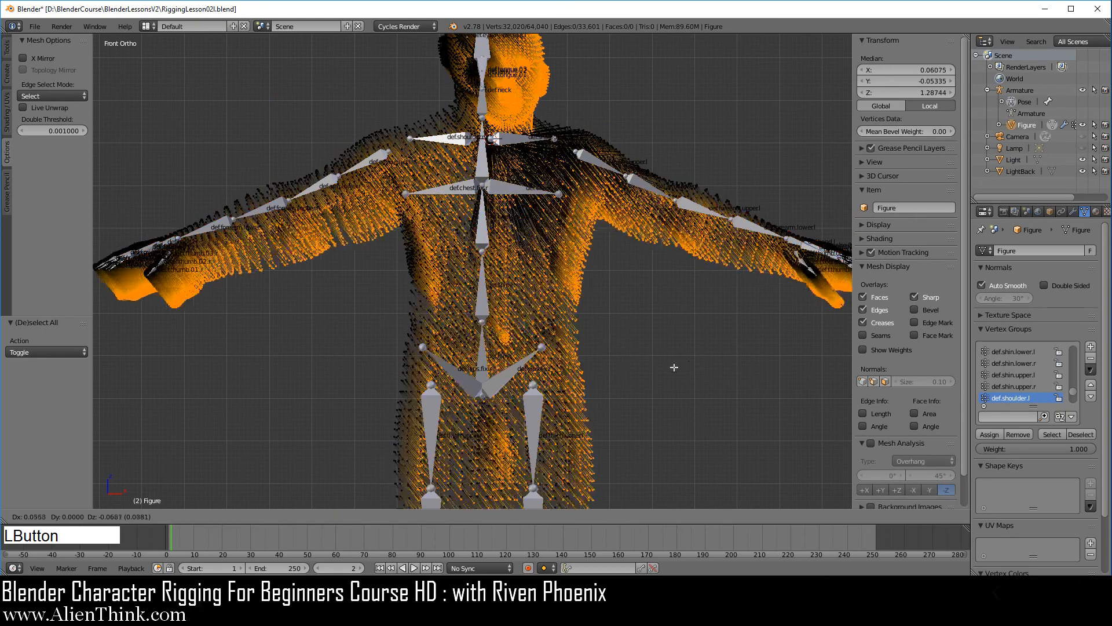
right_click(674, 315)
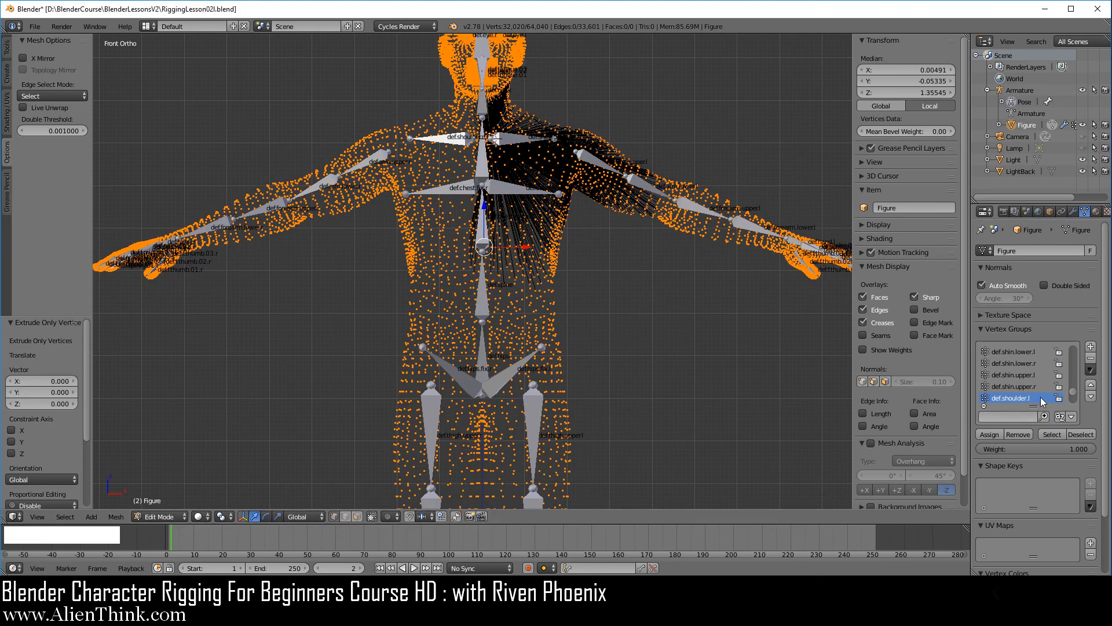
click(1091, 369)
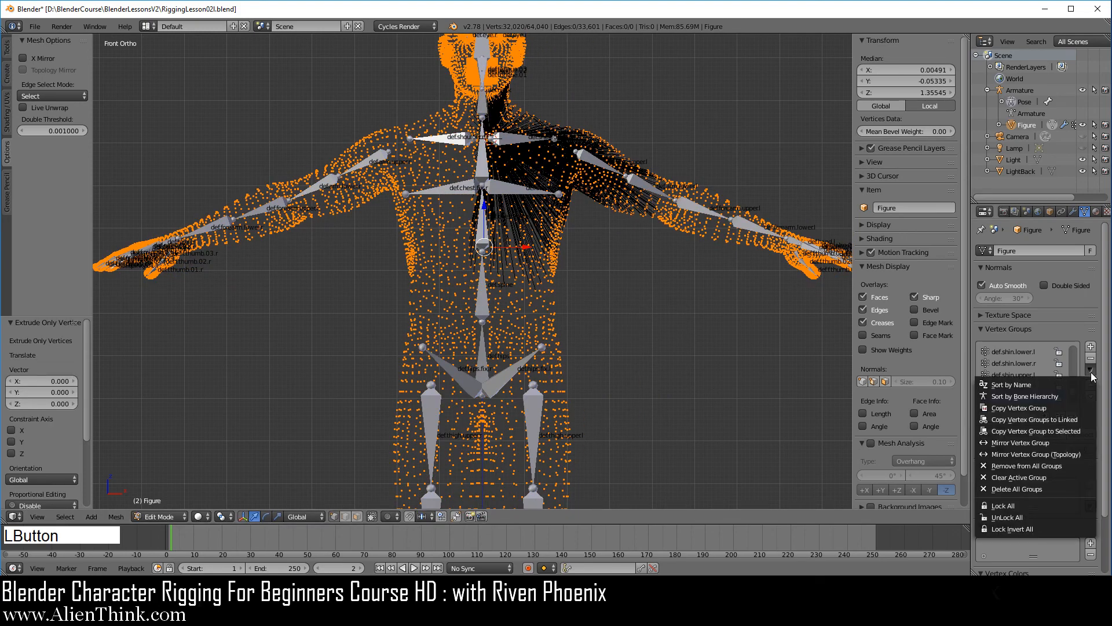
click(1057, 466)
- Reset the 3D cursor to the world origin between the feet and set the pivot point to 3D Cursor
shift+middle_drag(670, 347, 647, 181)
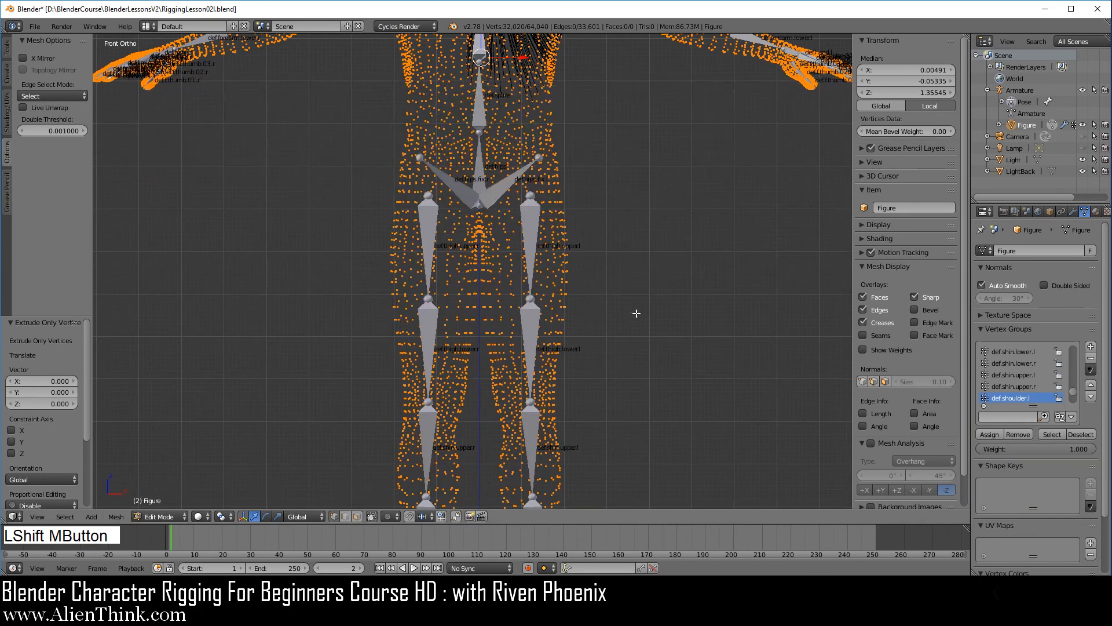
shift+middle_drag(638, 313, 628, 244)
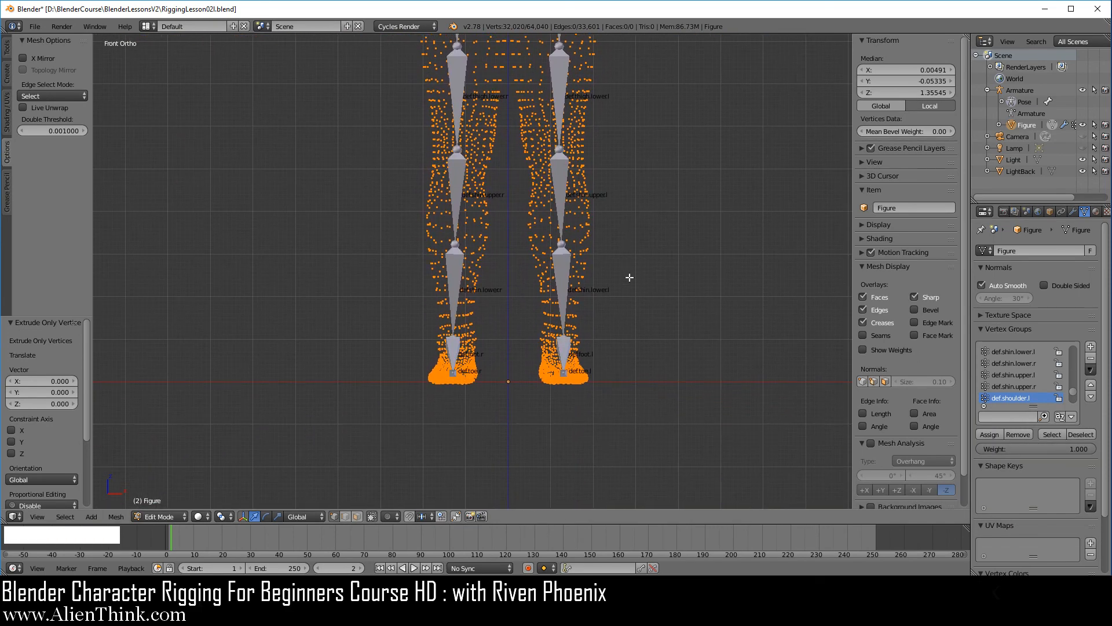
key(shift+c)
shift+middle_drag(598, 333, 548, 330)
scroll(549, 330, up, 8)
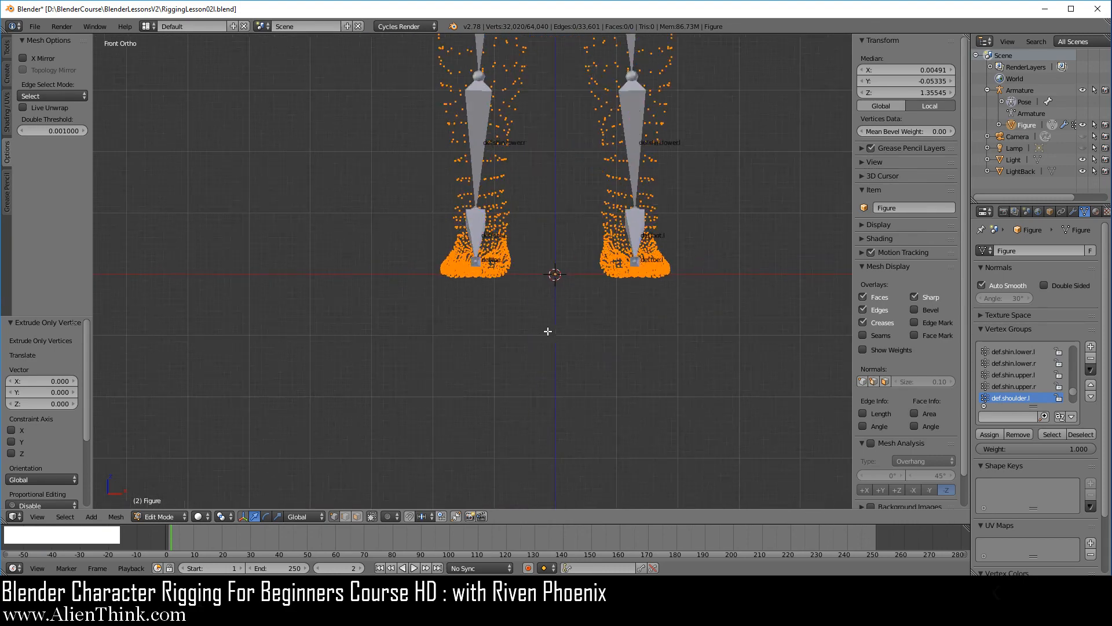
click(222, 516)
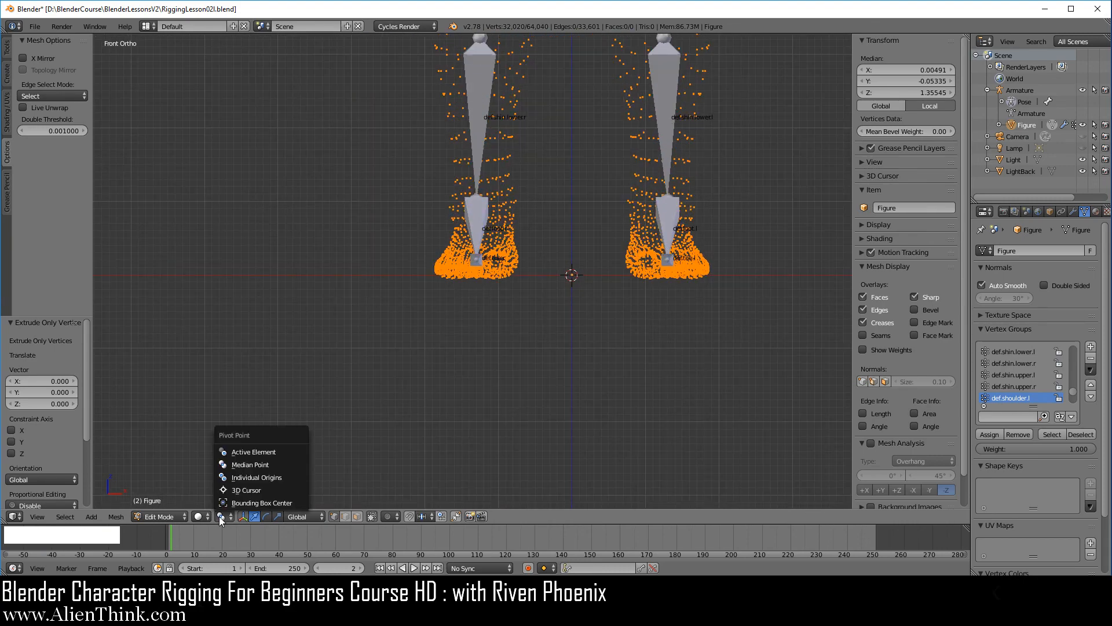
click(236, 490)
- Snap all the extruded vertices to the 3D cursor at the origin
shift+middle_drag(570, 362, 546, 417)
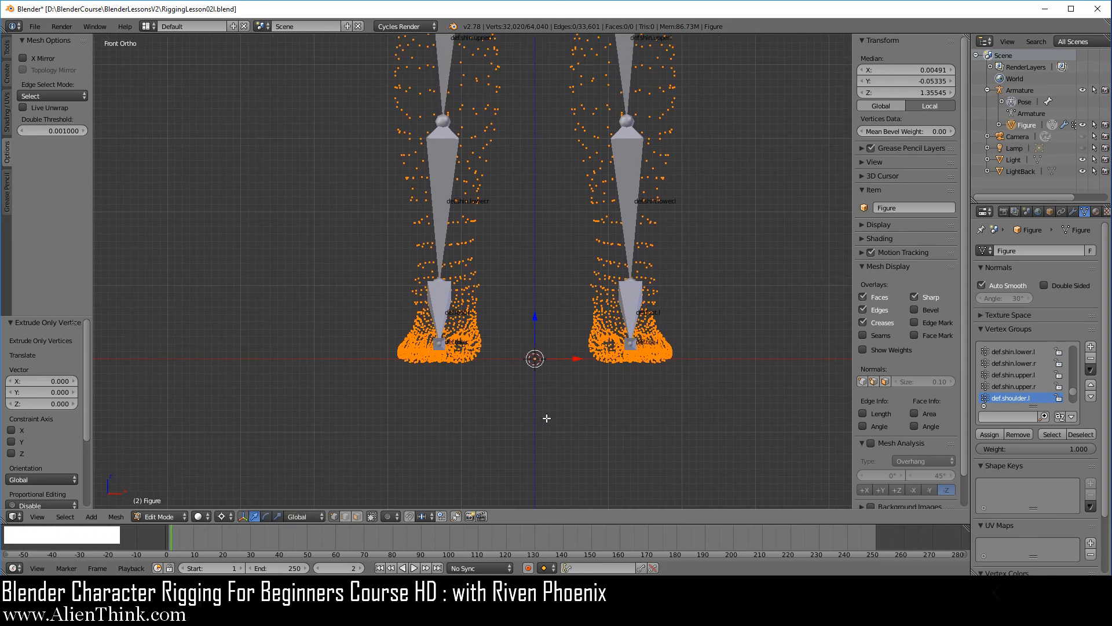
key(shift+s)
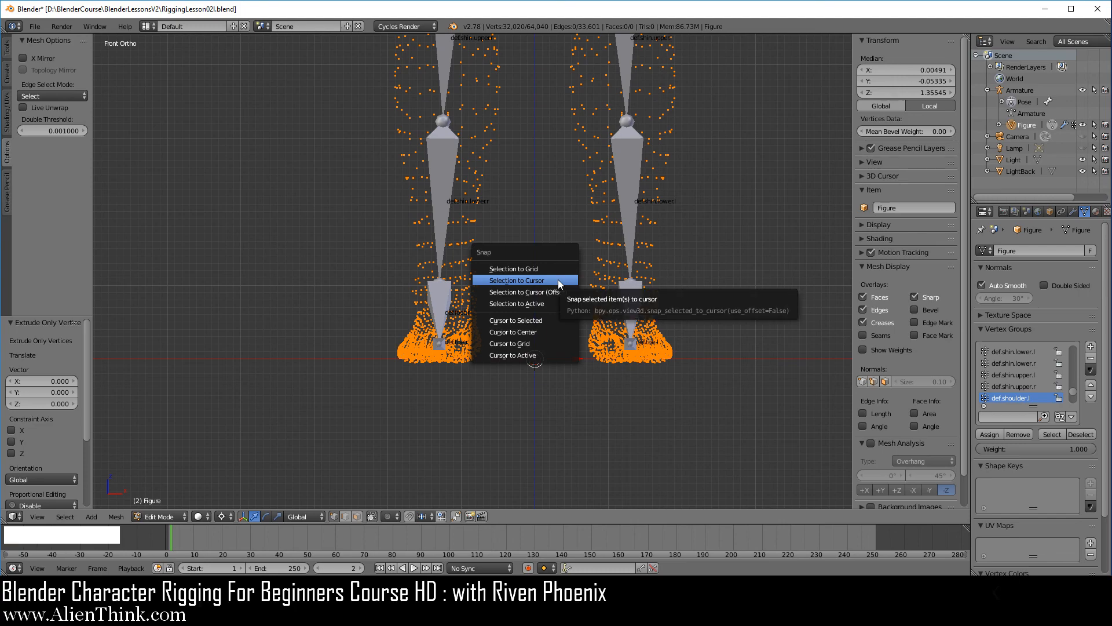
click(560, 284)
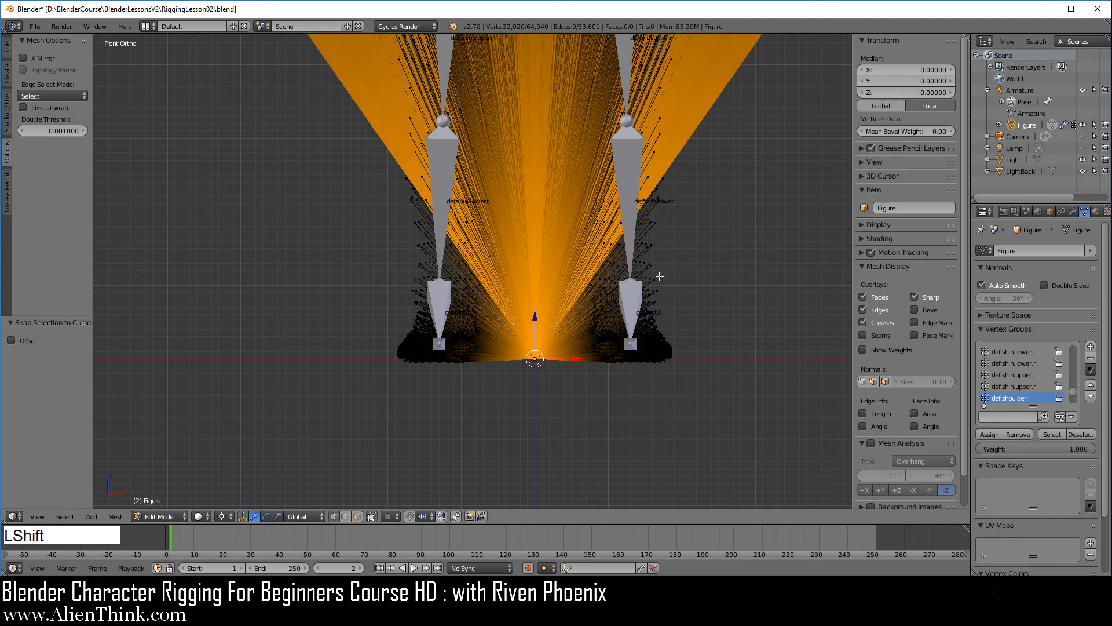
- Select all vertices of the Figure mesh, including the extruded copies gathered at the origin
shift+middle_drag(636, 225, 552, 319)
shift+middle_drag(556, 223, 555, 291)
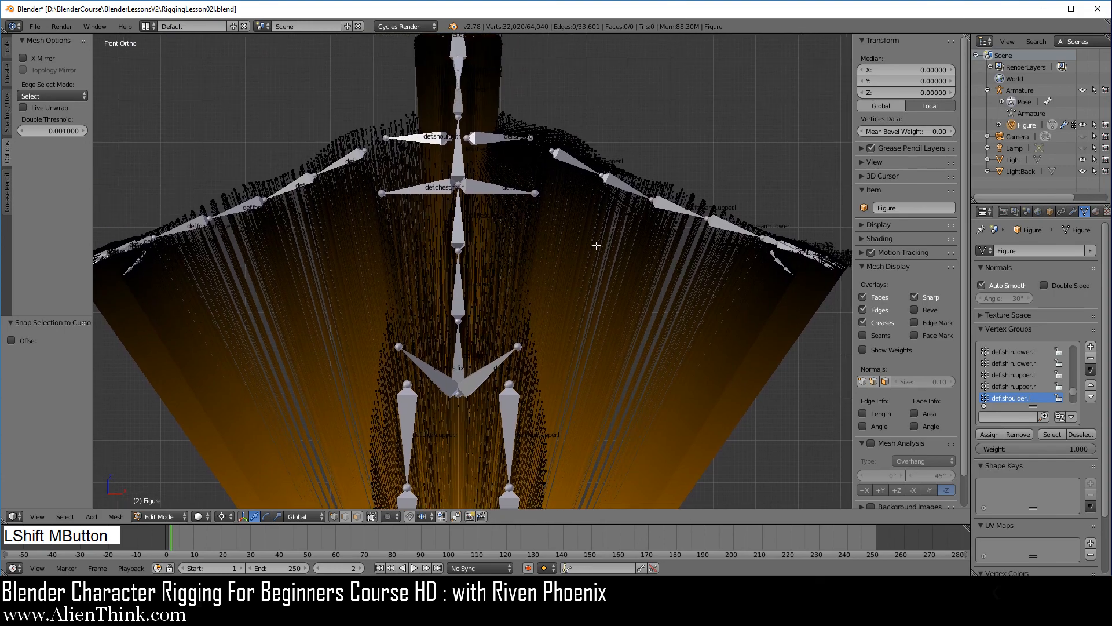
middle_drag(596, 245, 454, 267)
shift+middle_drag(457, 165, 577, 263)
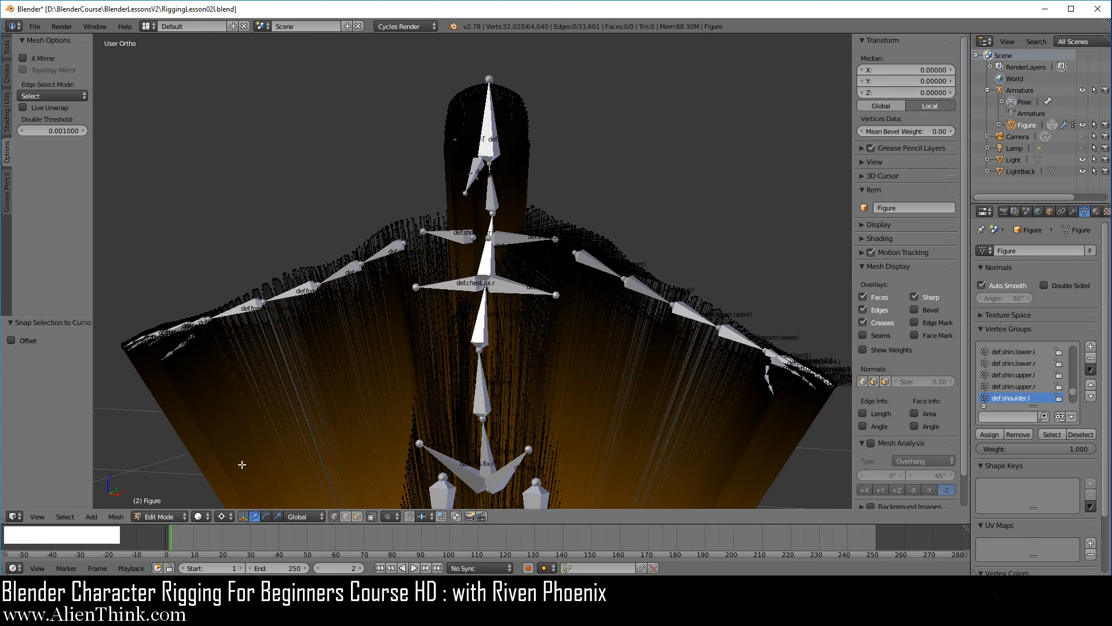
shift+middle_drag(483, 371, 513, 250)
key(a)
key(a)
scroll(594, 304, down, 2)
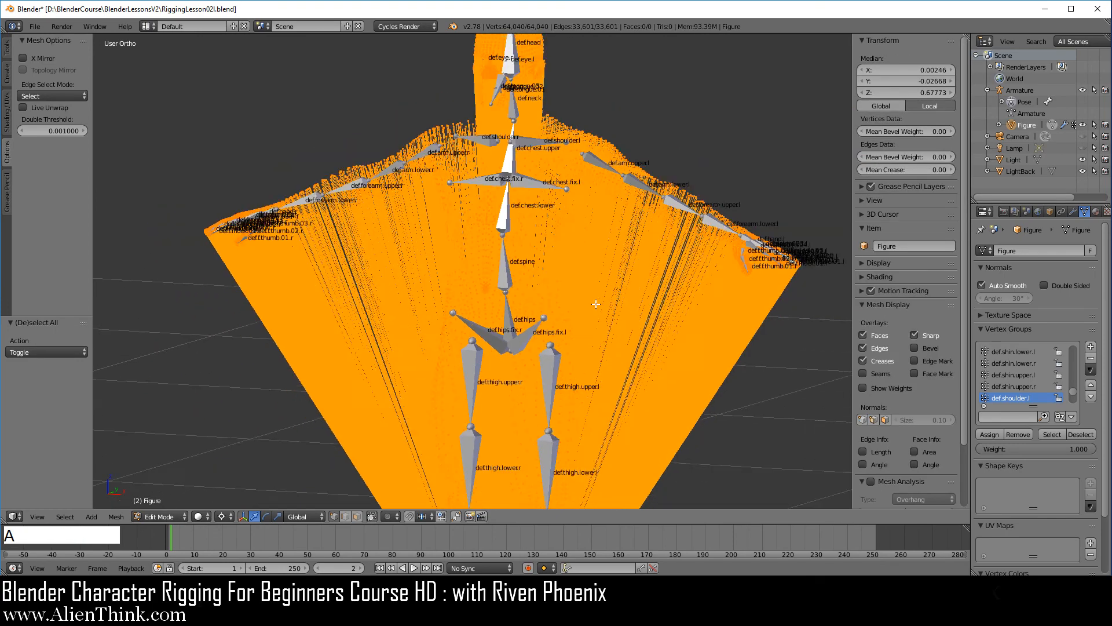
shift+middle_drag(509, 335, 511, 309)
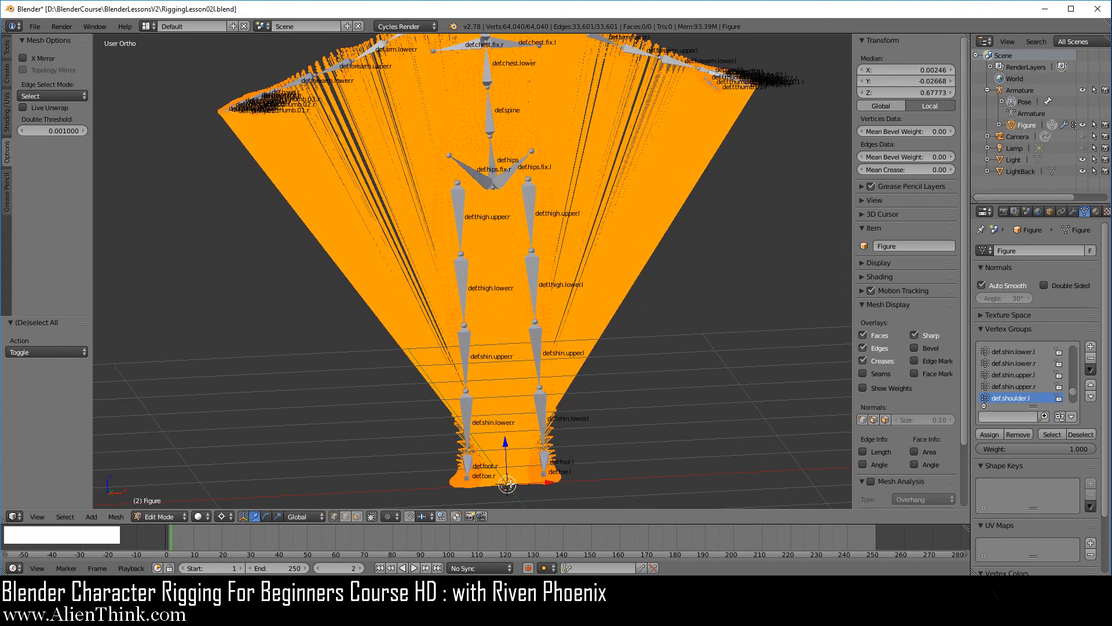
- Try a trackball rotation of all the vertices around the 3D cursor at the feet
key(r)
key(r)
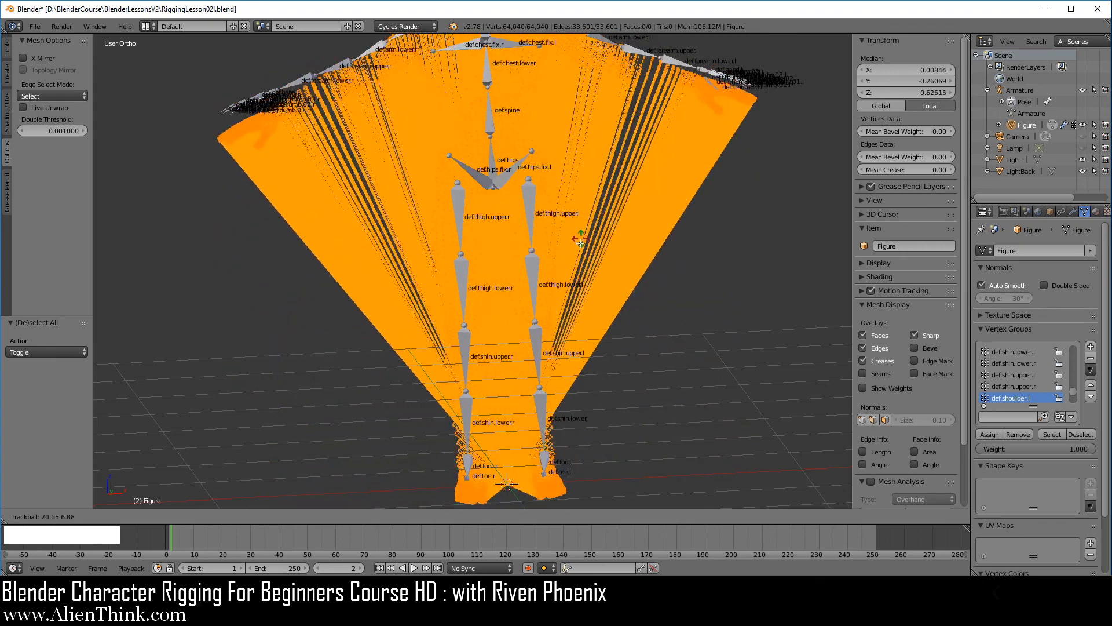
right_click(579, 243)
shift+middle_drag(613, 272, 604, 295)
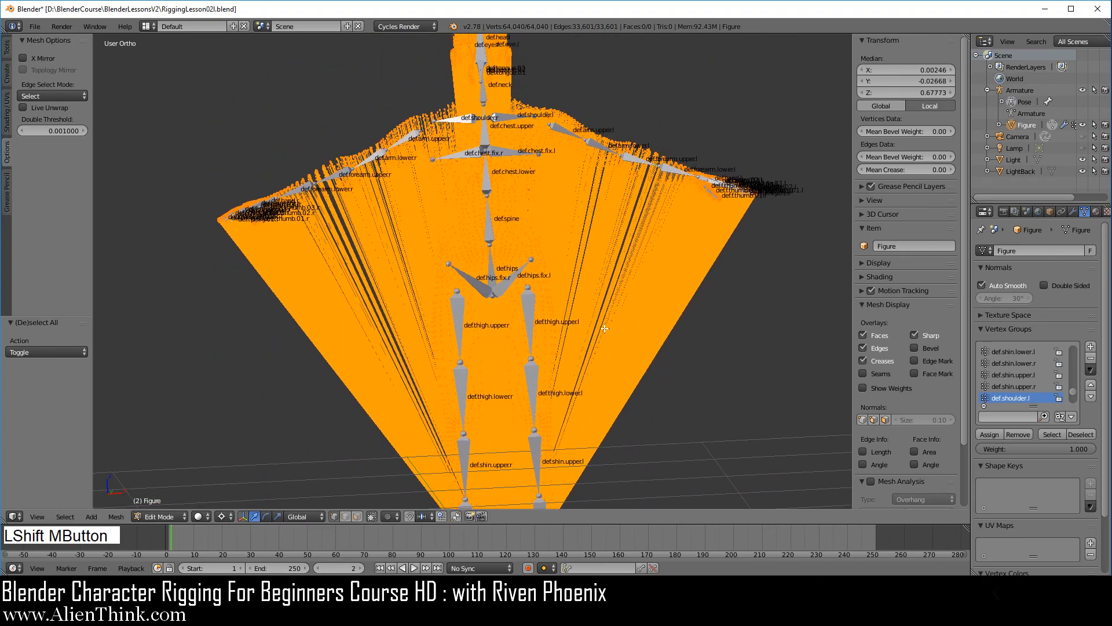
key(KP_1)
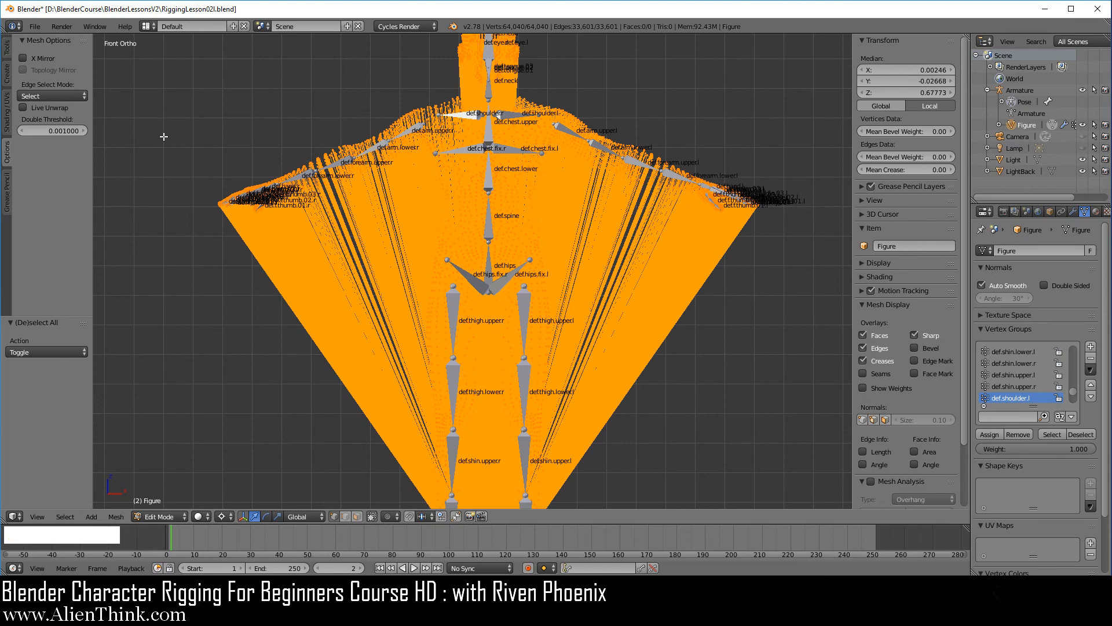
- Open the recent file BoneConcepts8.blend
click(34, 26)
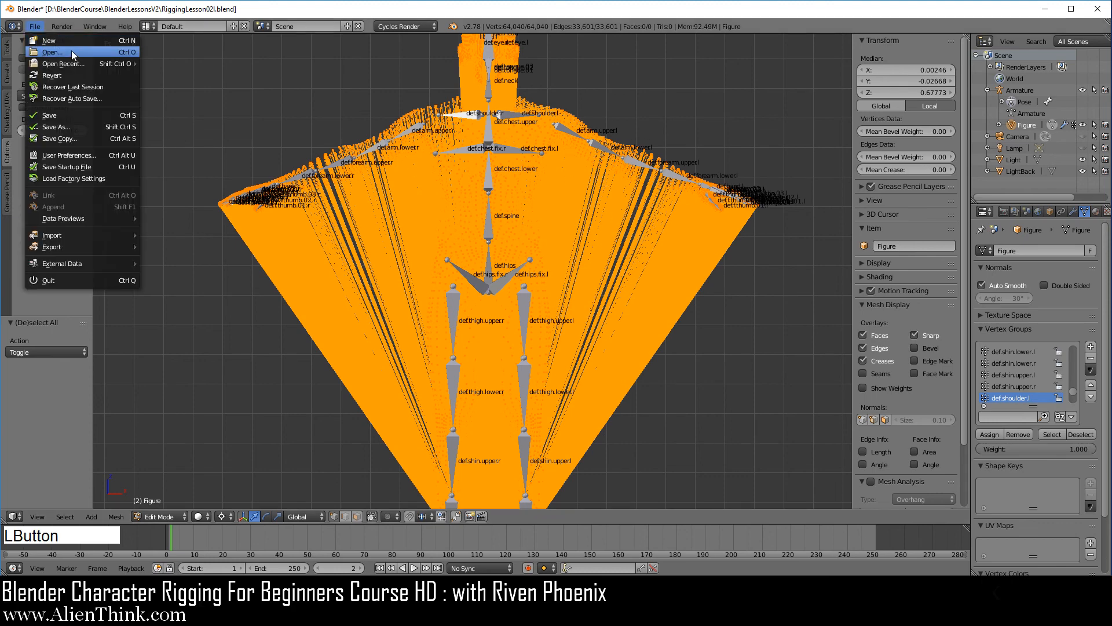
mouse_move(115, 65)
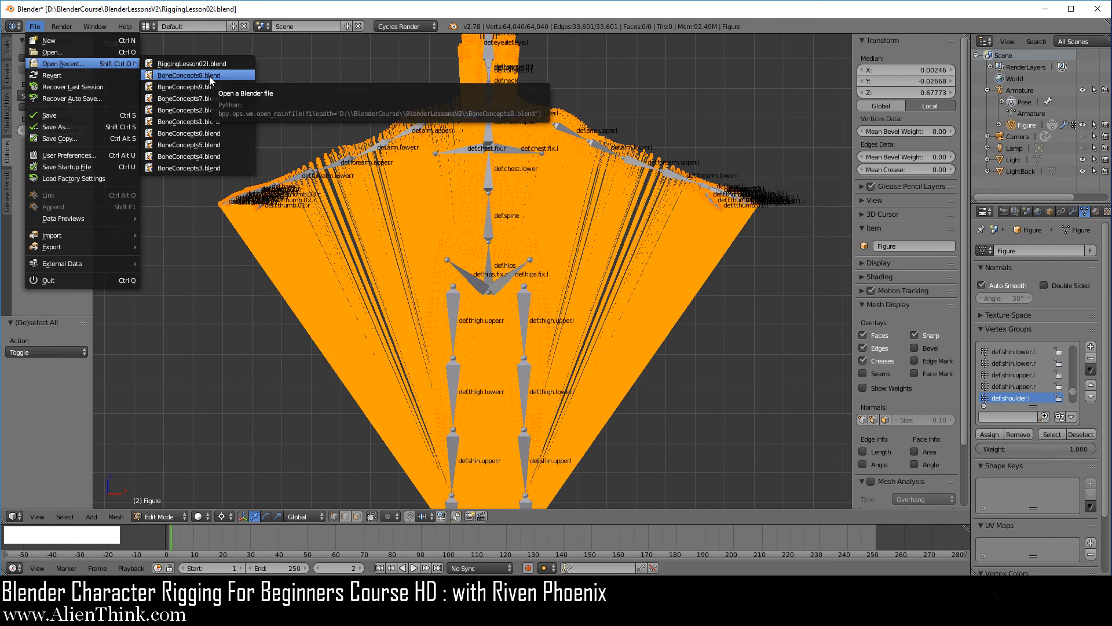
click(191, 75)
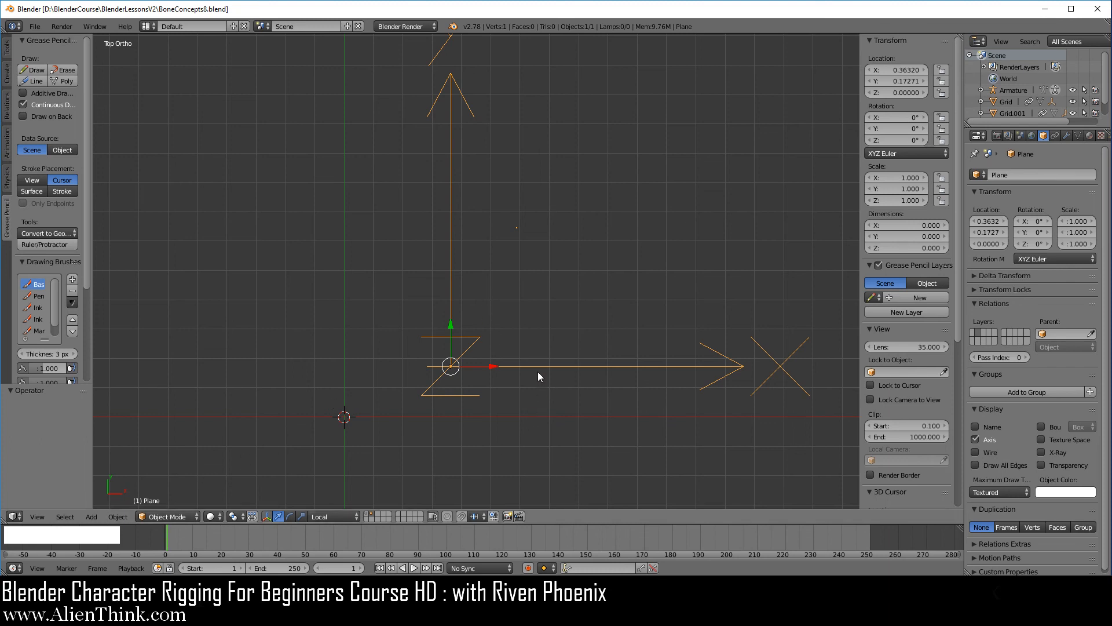
- Snap the 3D cursor to the selected plane's origin and draw straight Grease Pencil lines from it along the Y and X axes
key(shift+s)
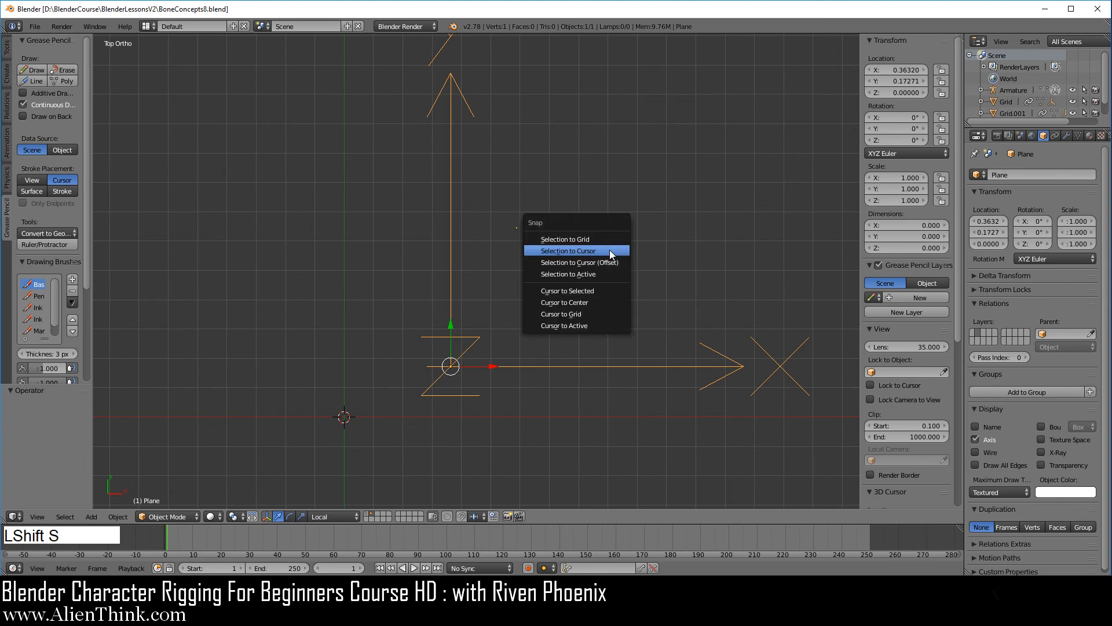
click(585, 291)
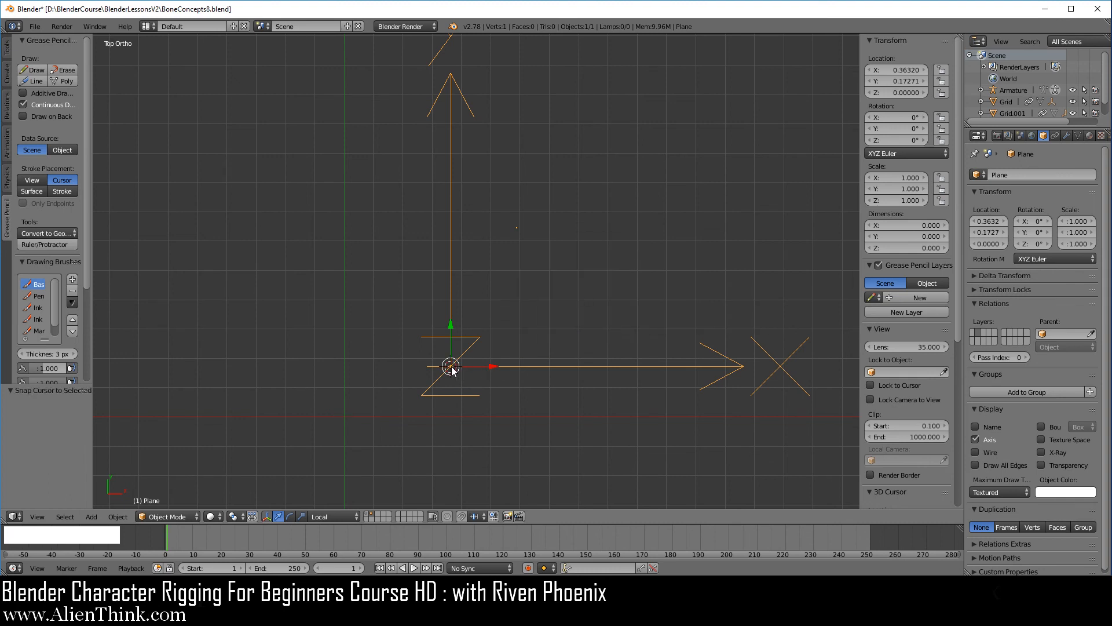
click(36, 80)
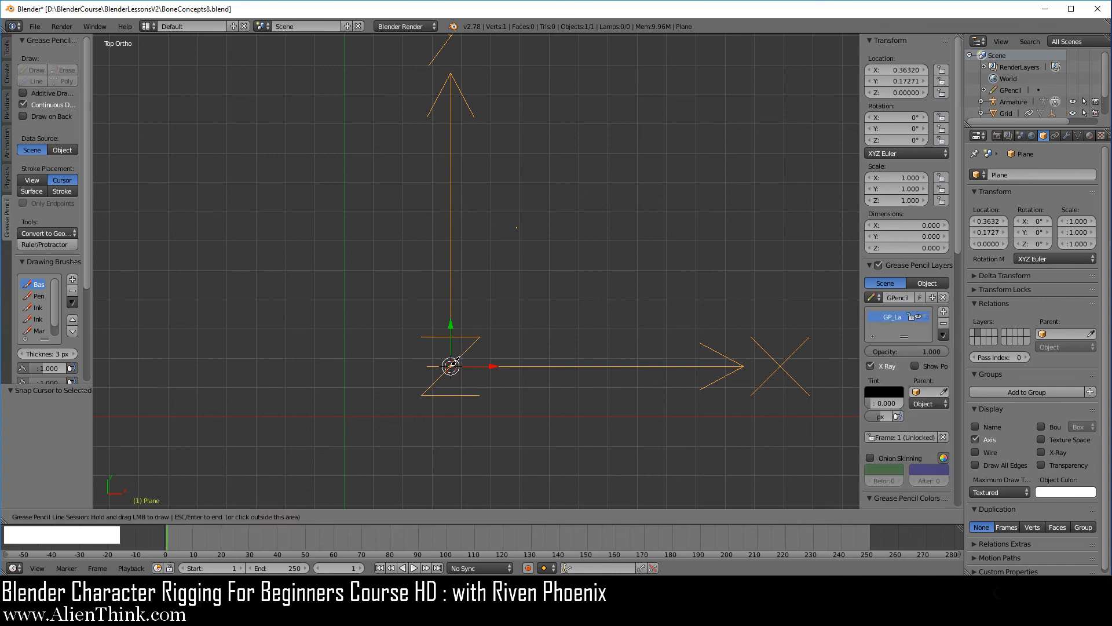
drag(450, 365, 454, 53)
drag(451, 365, 779, 364)
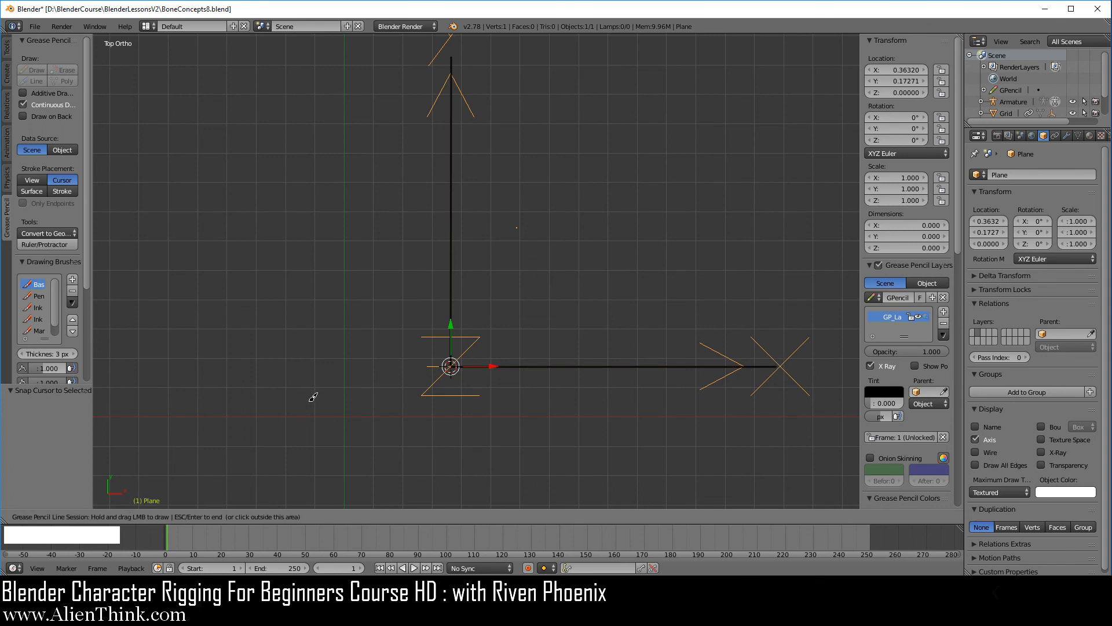
key(Escape)
- Enter Edit Mode and move the plane's single vertex between the two axis lines, to about X 0.68, Y 0.49
click(163, 517)
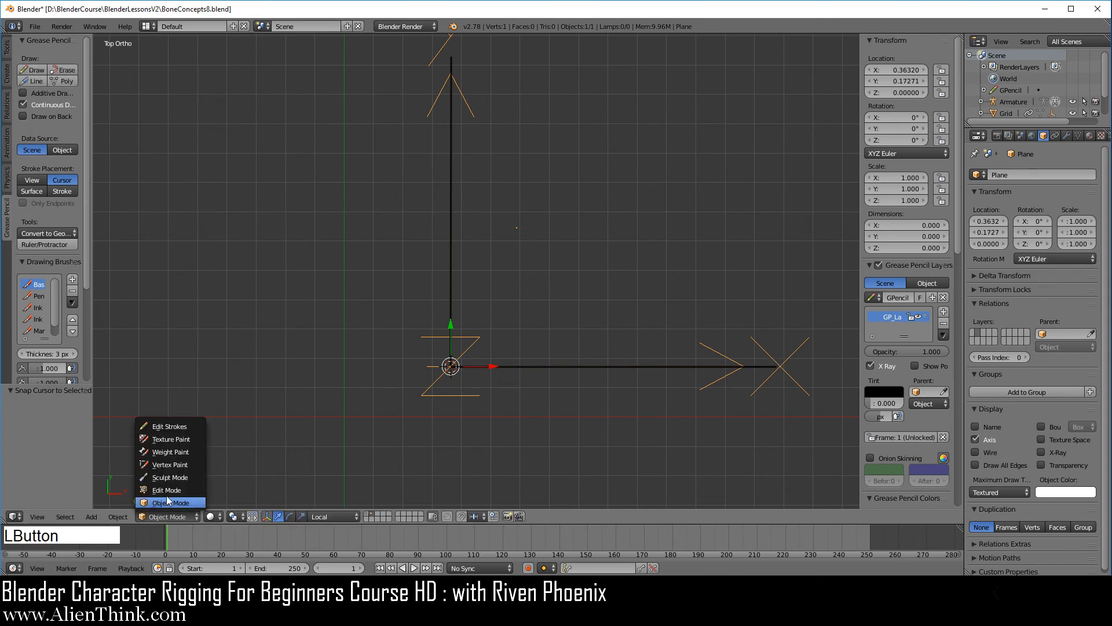
click(169, 486)
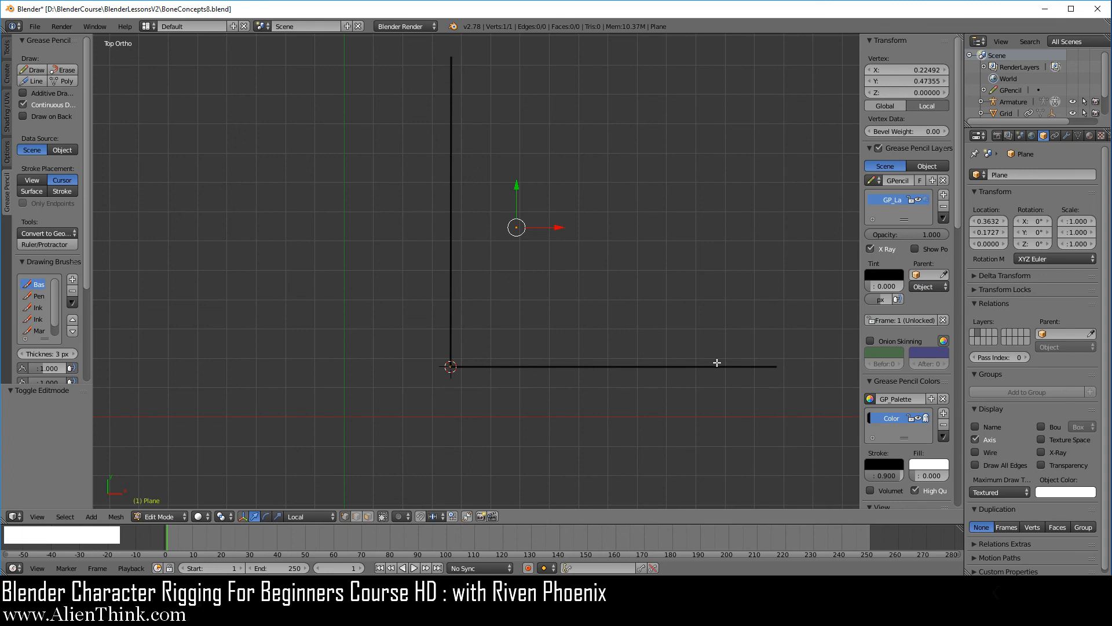
right_click(516, 228)
key(g)
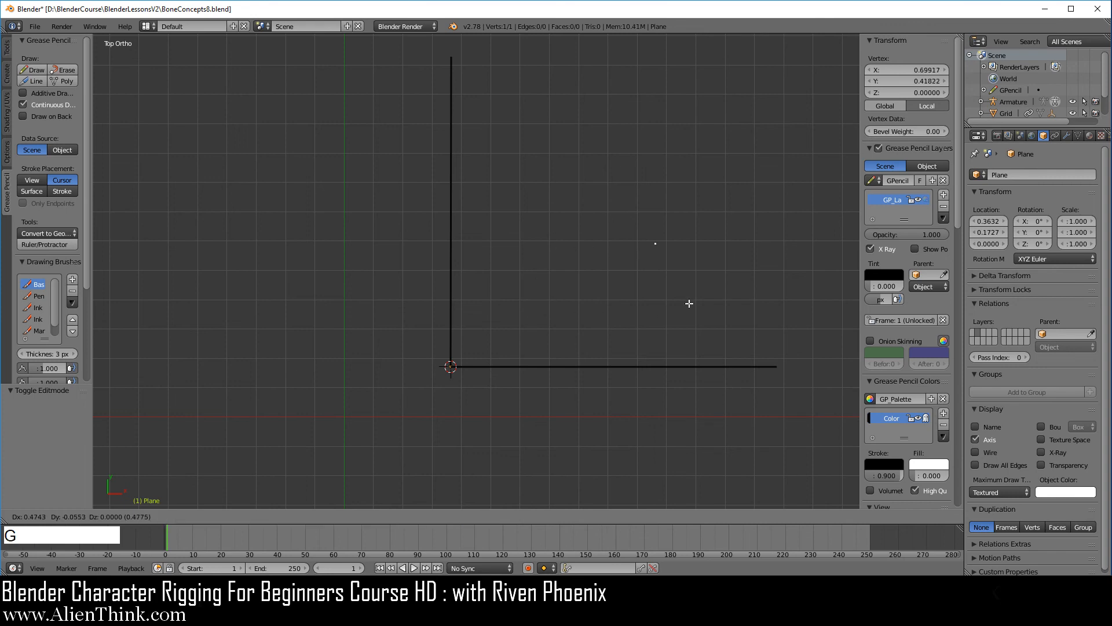
click(668, 267)
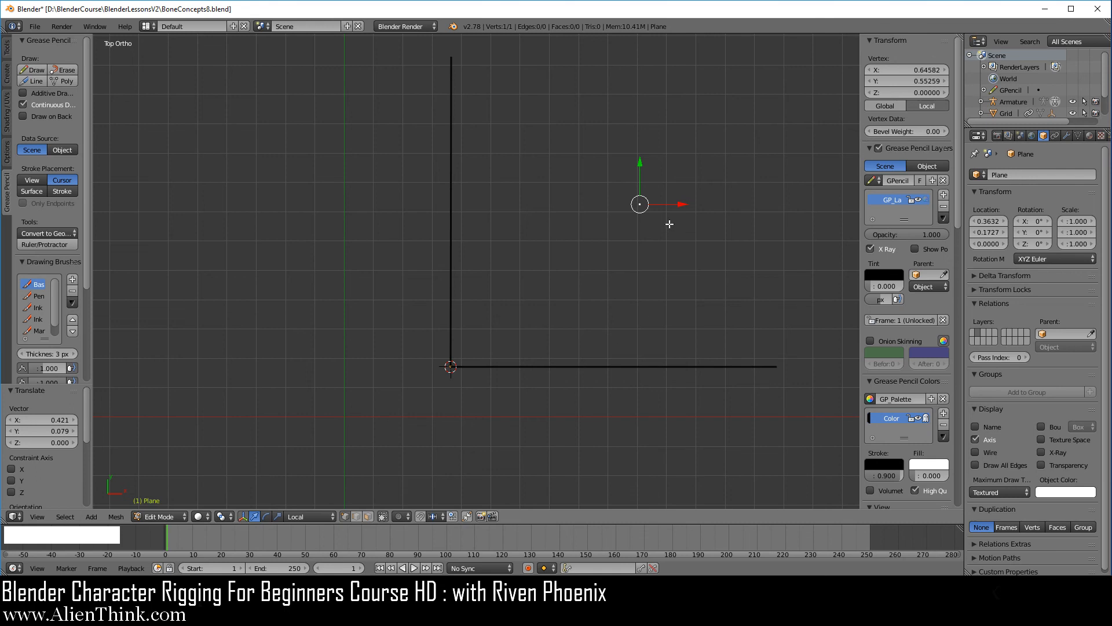
key(g)
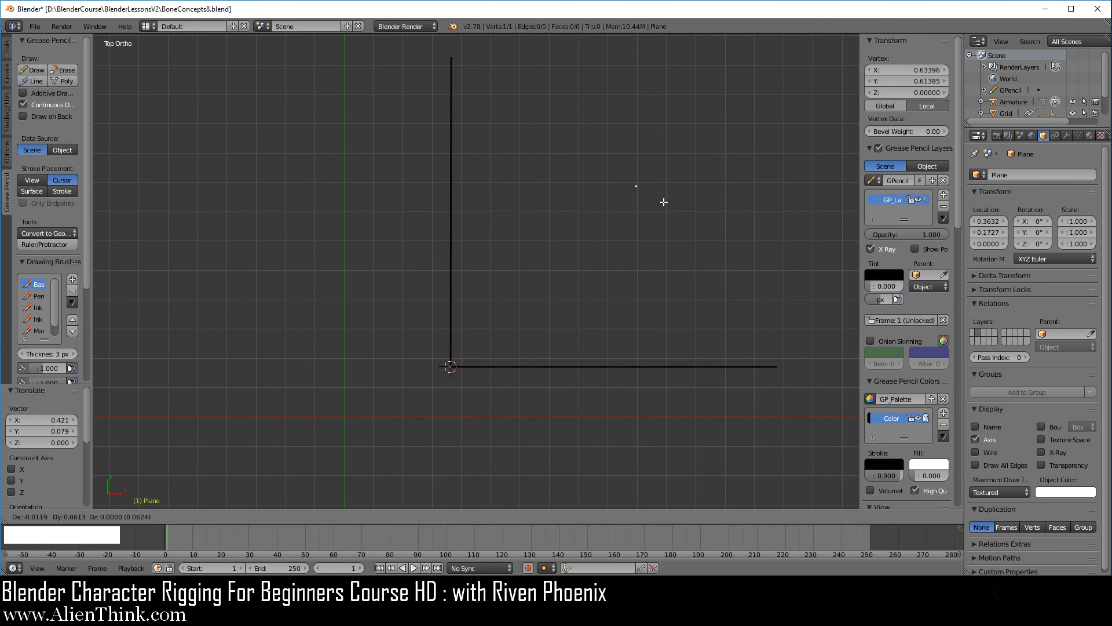
click(678, 239)
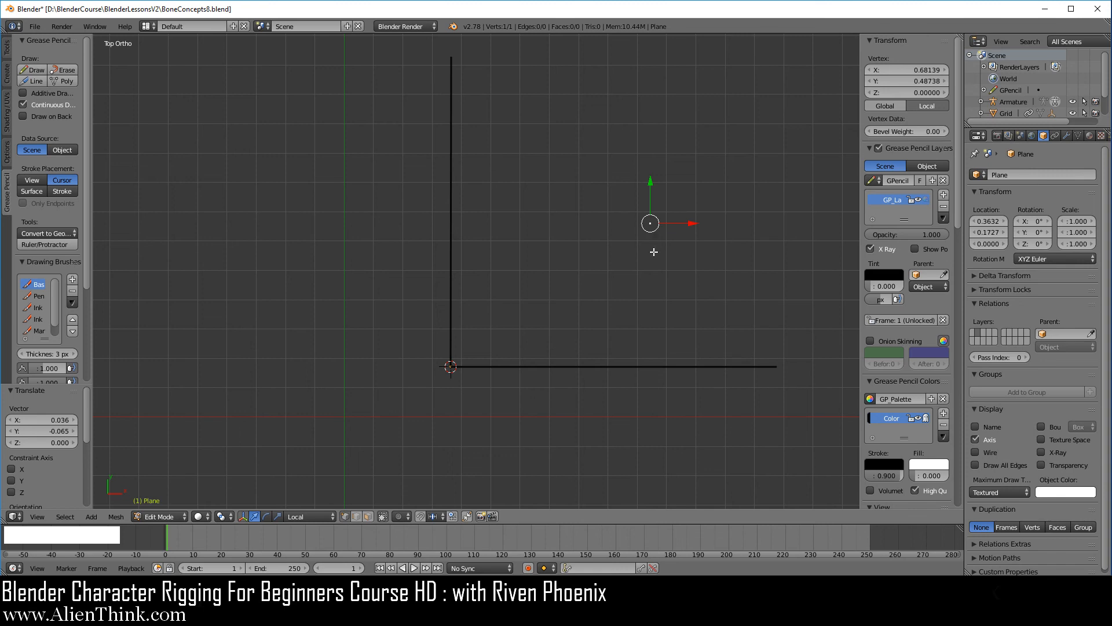
- Try rotating and moving the lone vertex without keeping either transformation
key(r)
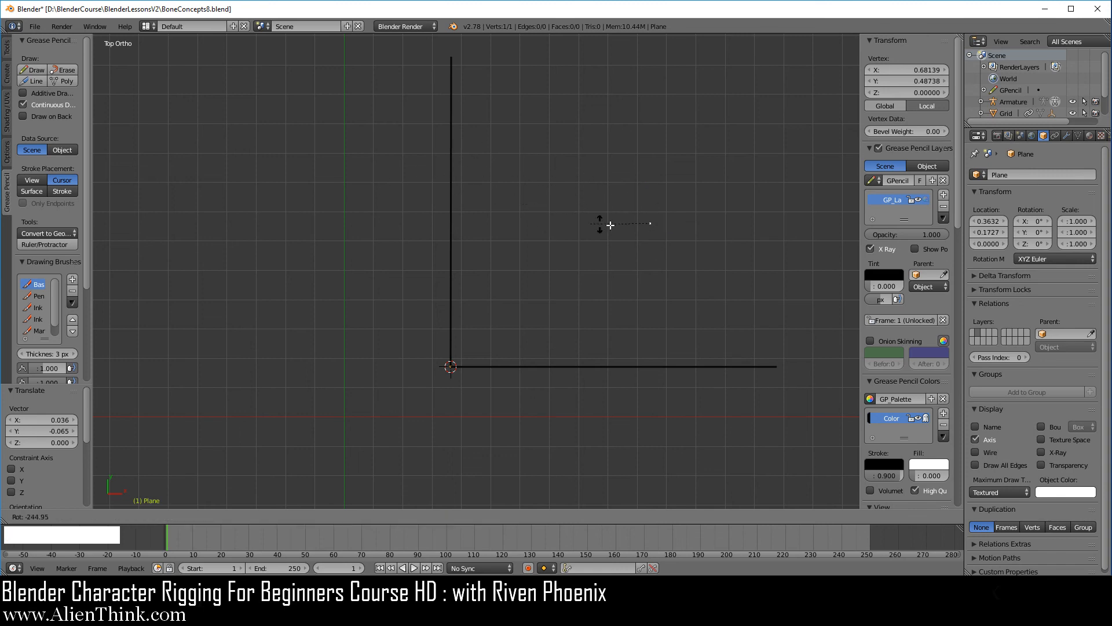
right_click(633, 238)
key(g)
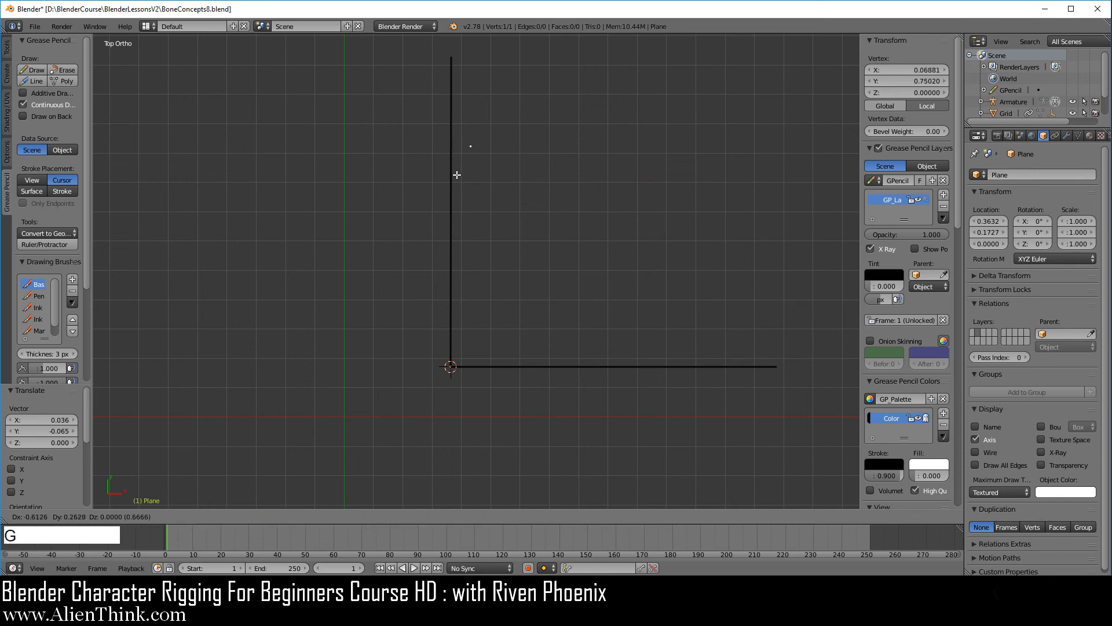
right_click(631, 205)
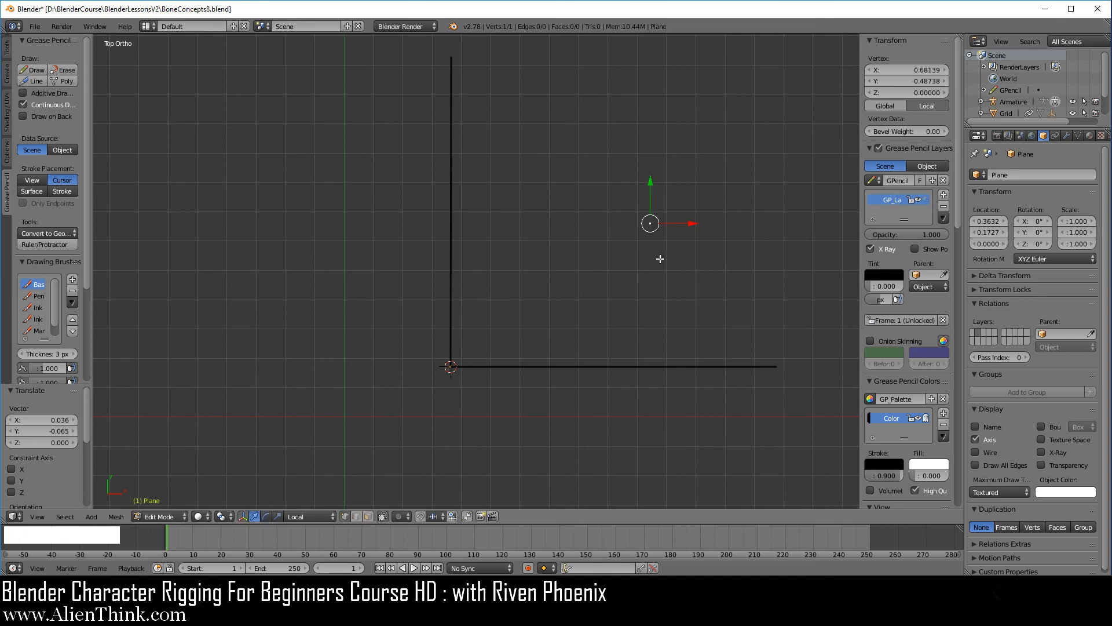
- Extrude the vertex and snap the new vertex to the 3D cursor where the axis lines meet
key(e)
click(557, 315)
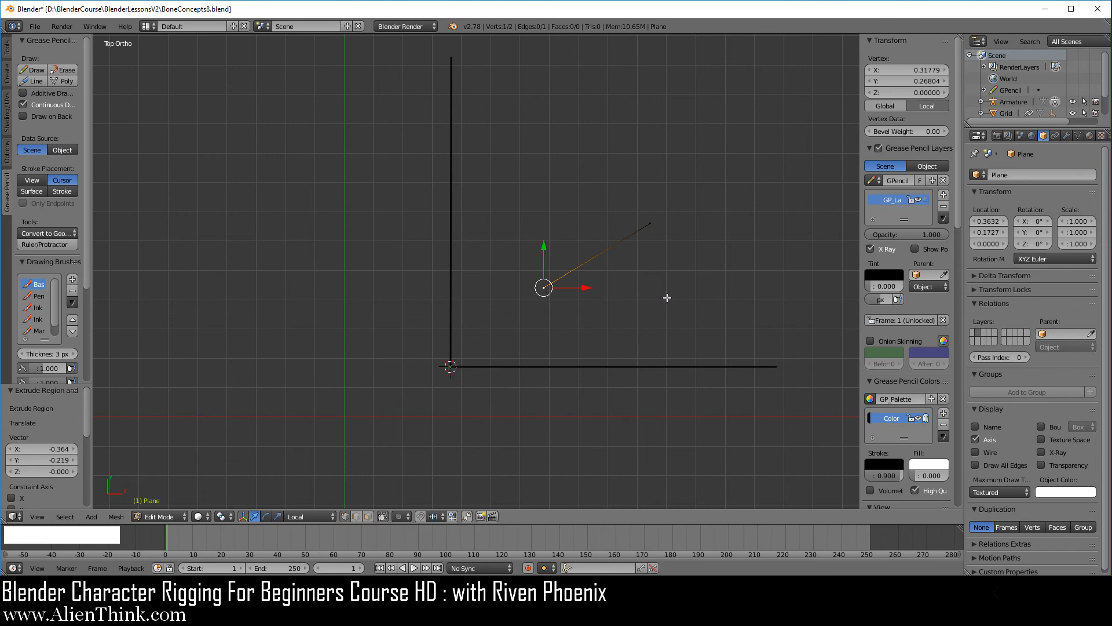
key(shift)
key(shift+s)
click(655, 239)
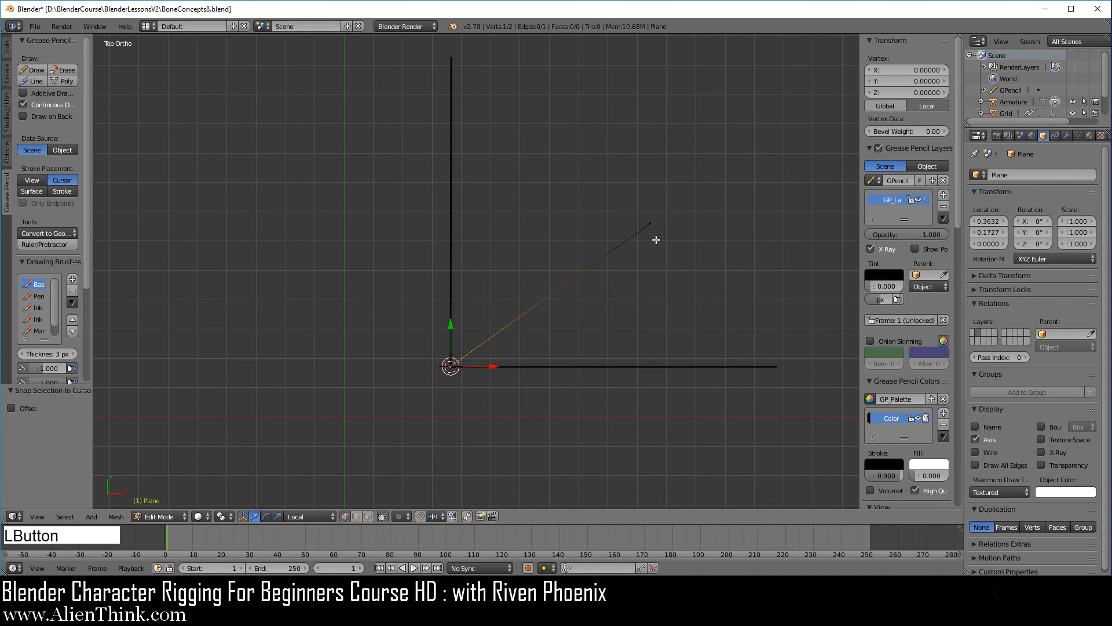
- Move the upper vertex of the slanted edge to about X 0.73, Y 0.51
right_click(653, 219)
scroll(668, 290, up, 2)
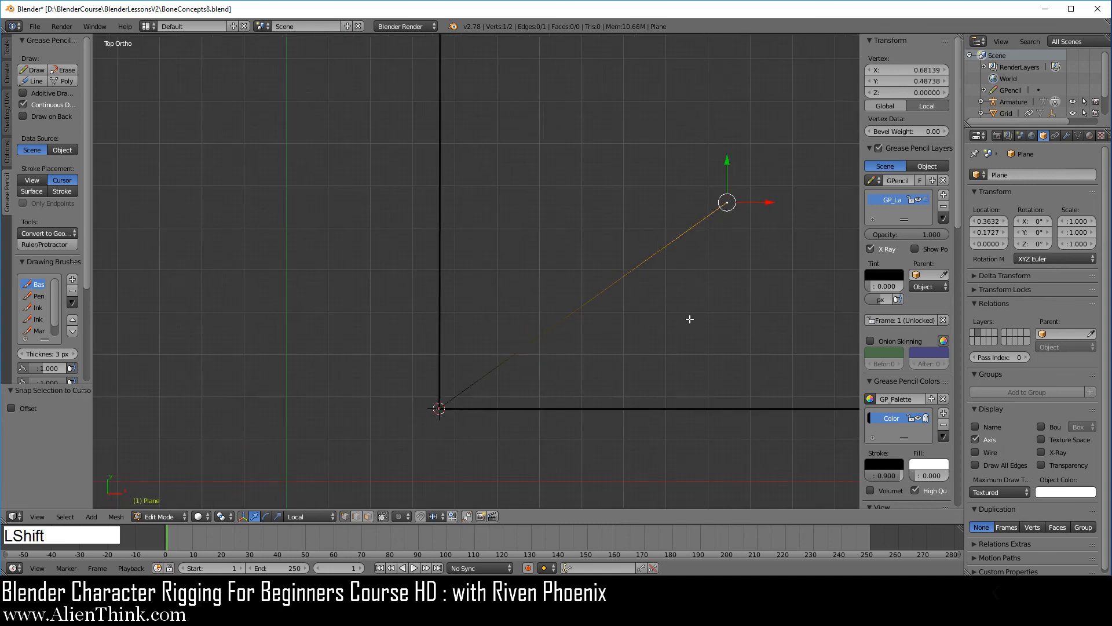
shift+middle_drag(689, 318, 593, 281)
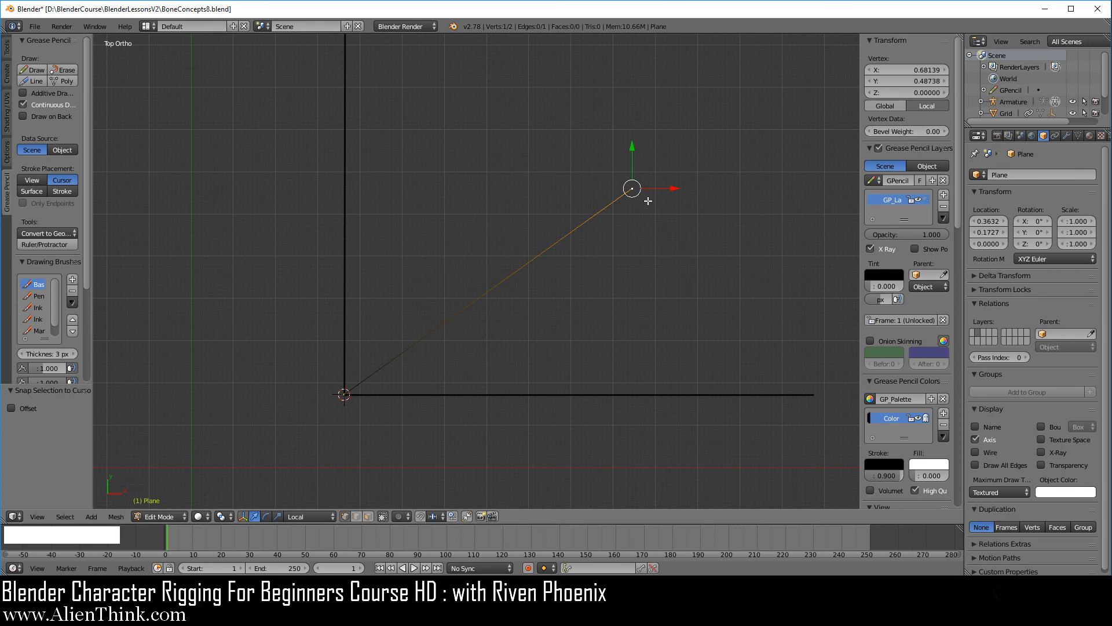
key(g)
click(669, 168)
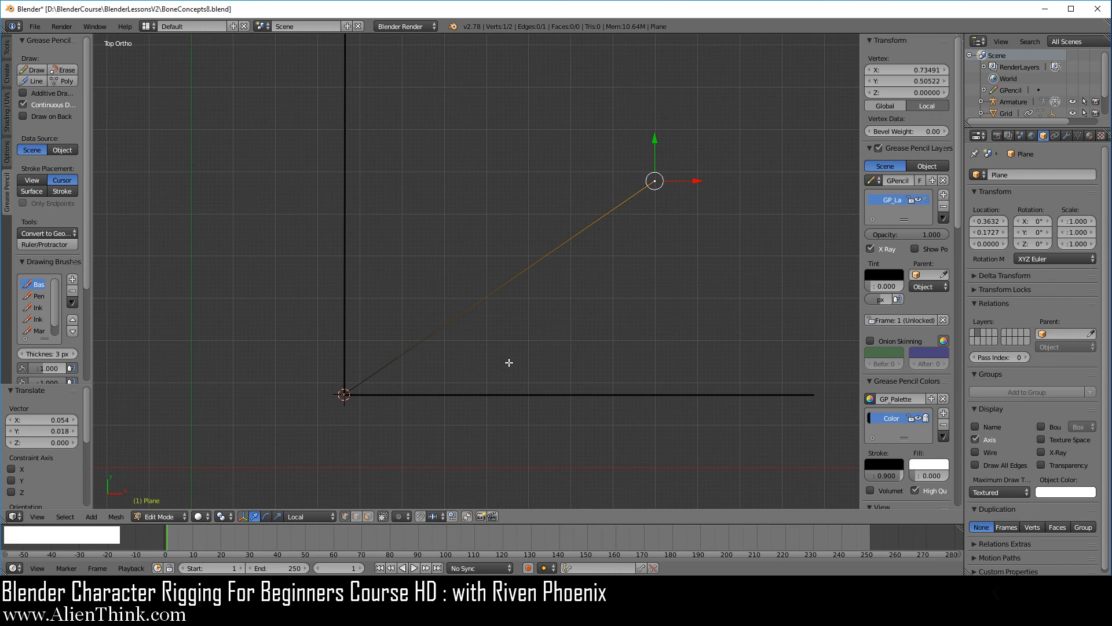
- Draw a freehand Grease Pencil arc marking the angle between the slanted edge and the X axis line
click(25, 71)
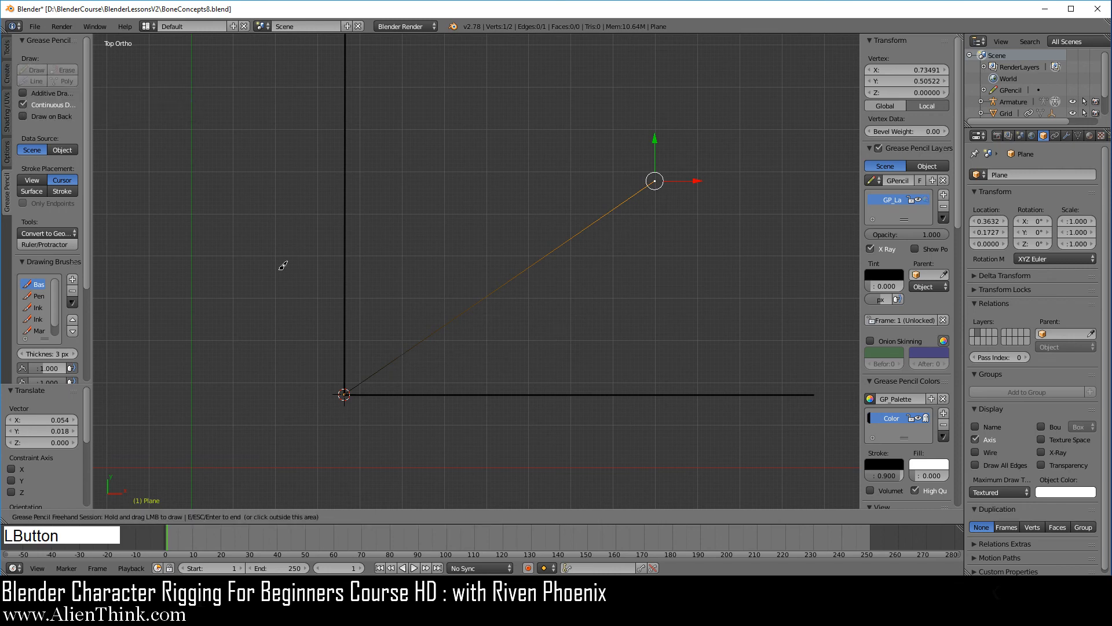
mouse_move(420, 340)
mouse_down()
mouse_move(442, 360)
mouse_move(446, 396)
mouse_up()
key(Escape)
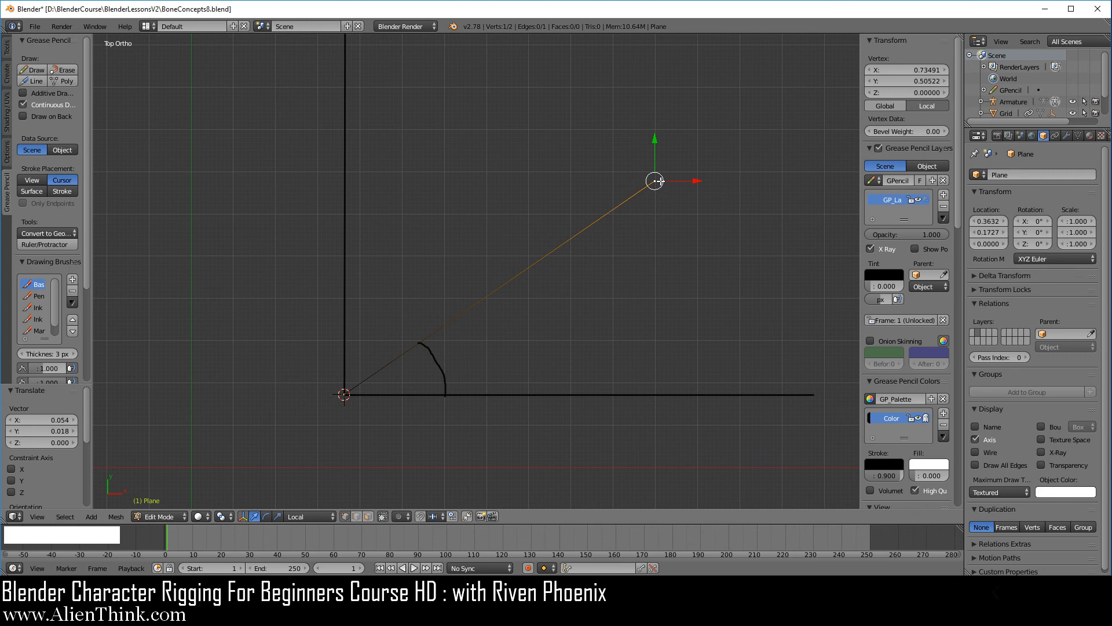
- Extrude the upper vertex in place and move the copy about -0.504 along Y onto the X axis line
key(e)
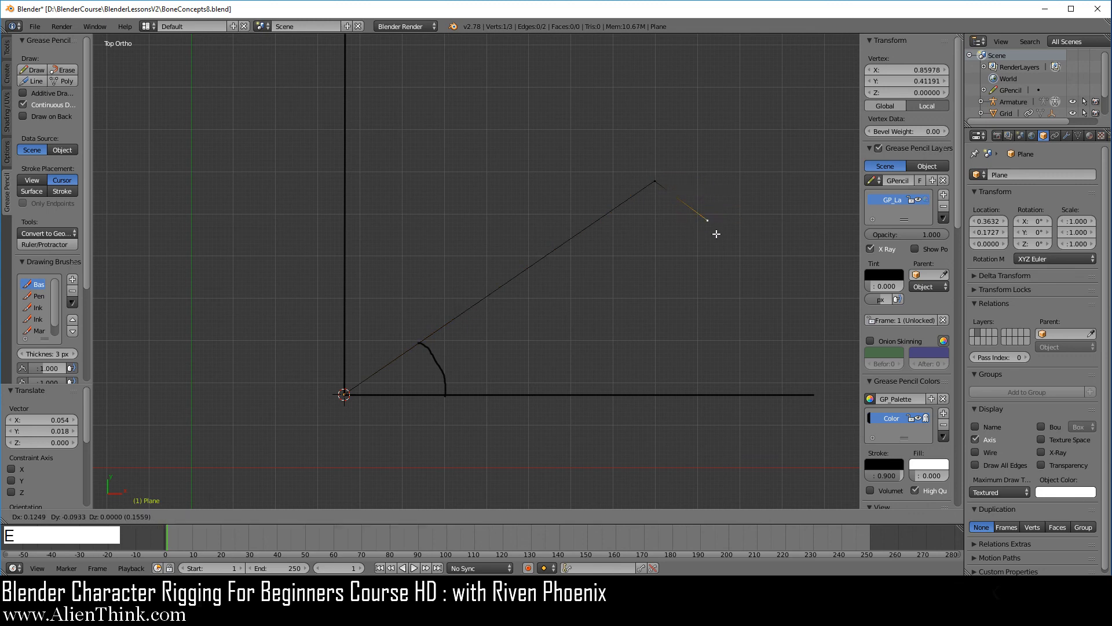
right_click(705, 212)
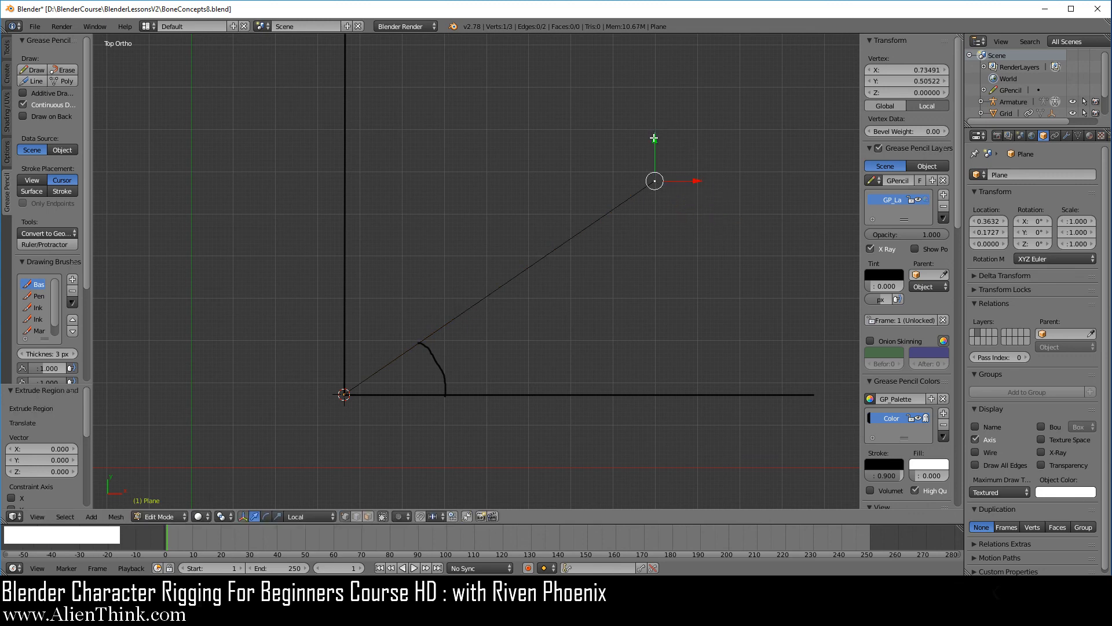
drag(654, 139, 657, 352)
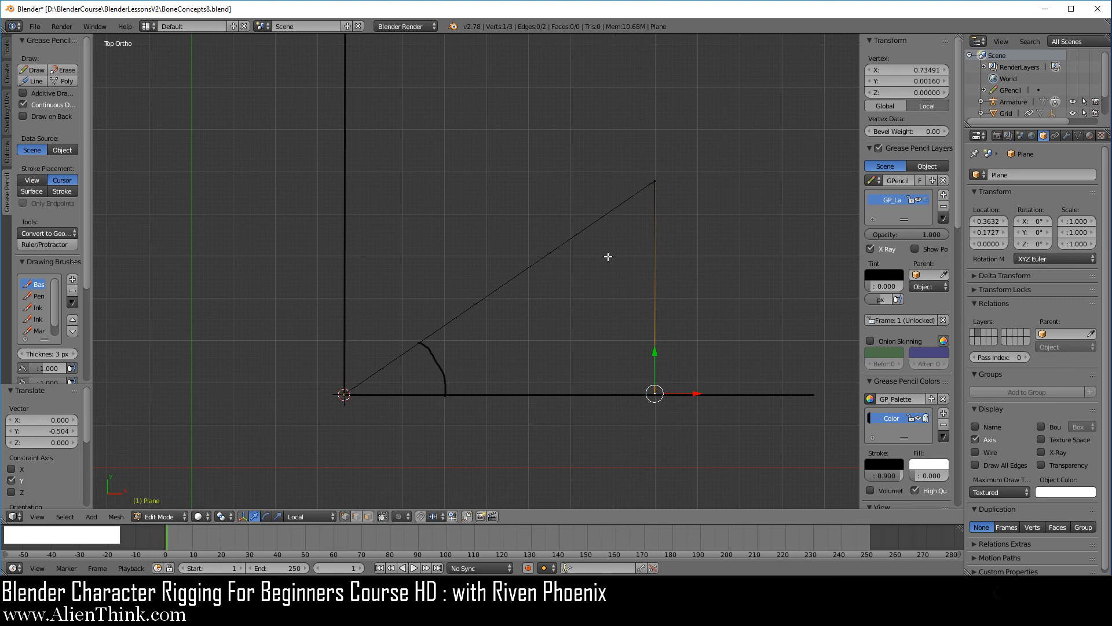
- Select the triangle's upper vertex, switch to Calculator, clear it and enter the vertex's Y coordinate as 0.505
right_click(655, 182)
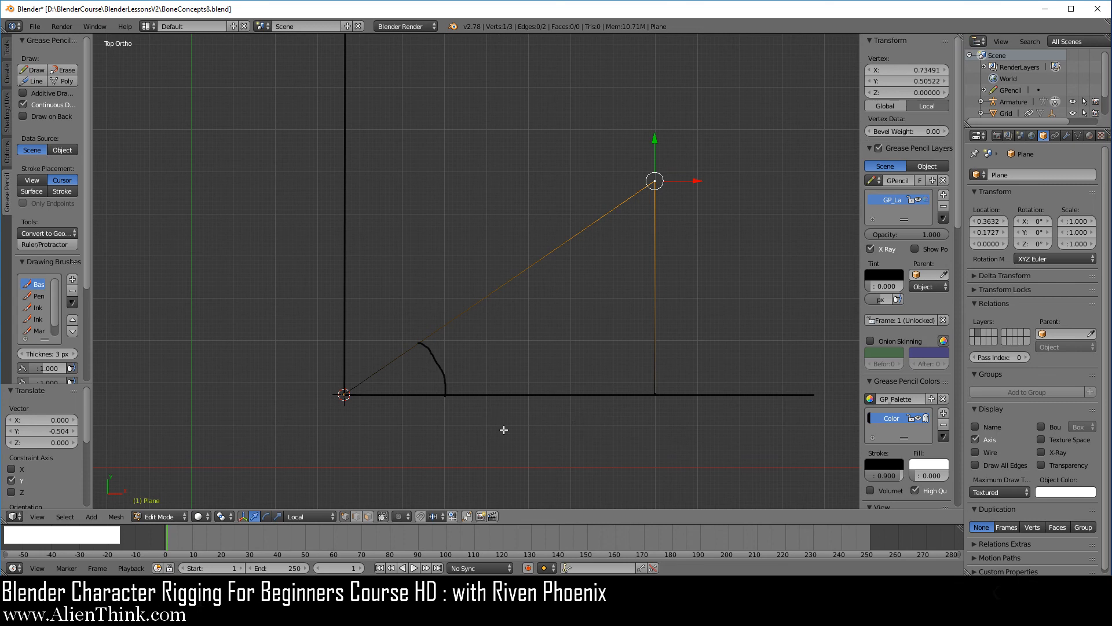
click(695, 614)
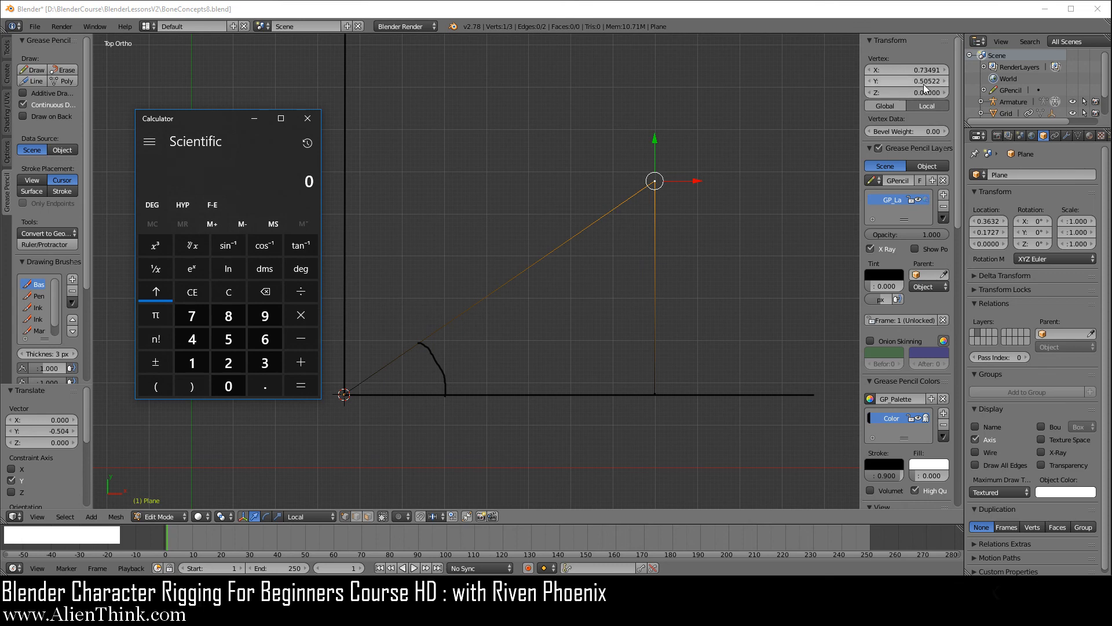
click(232, 294)
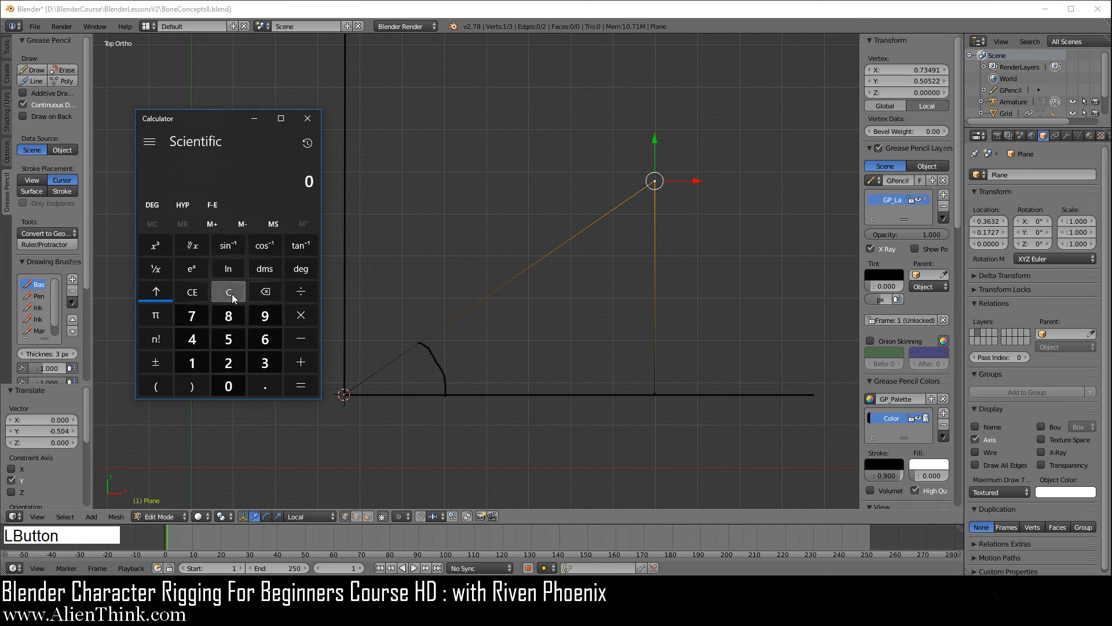
click(156, 292)
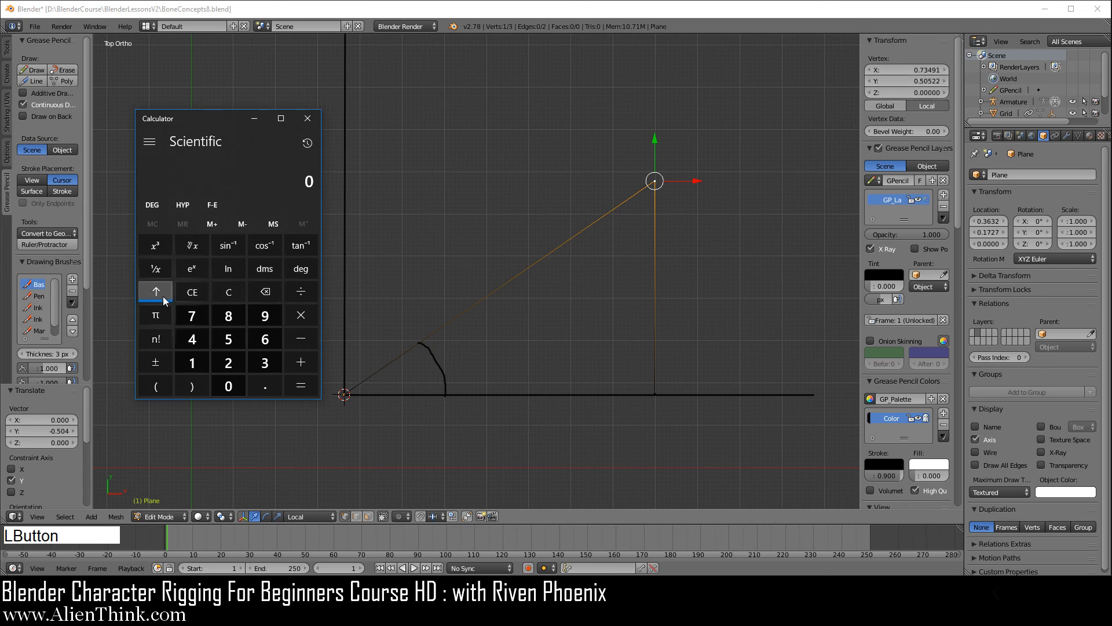
click(230, 294)
click(264, 385)
click(228, 339)
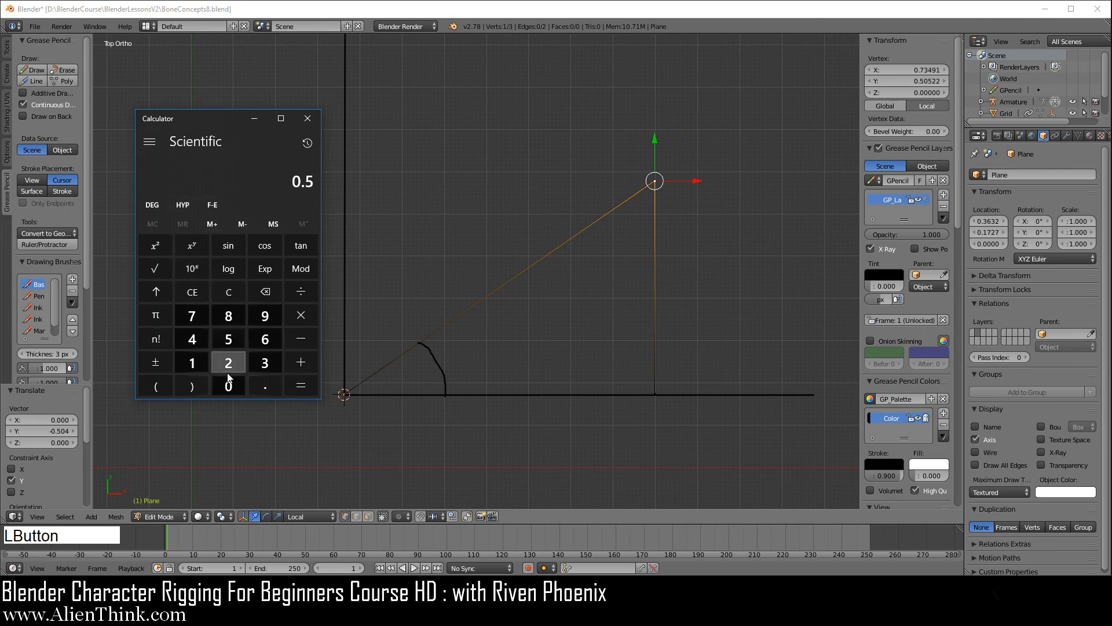
click(228, 384)
click(228, 338)
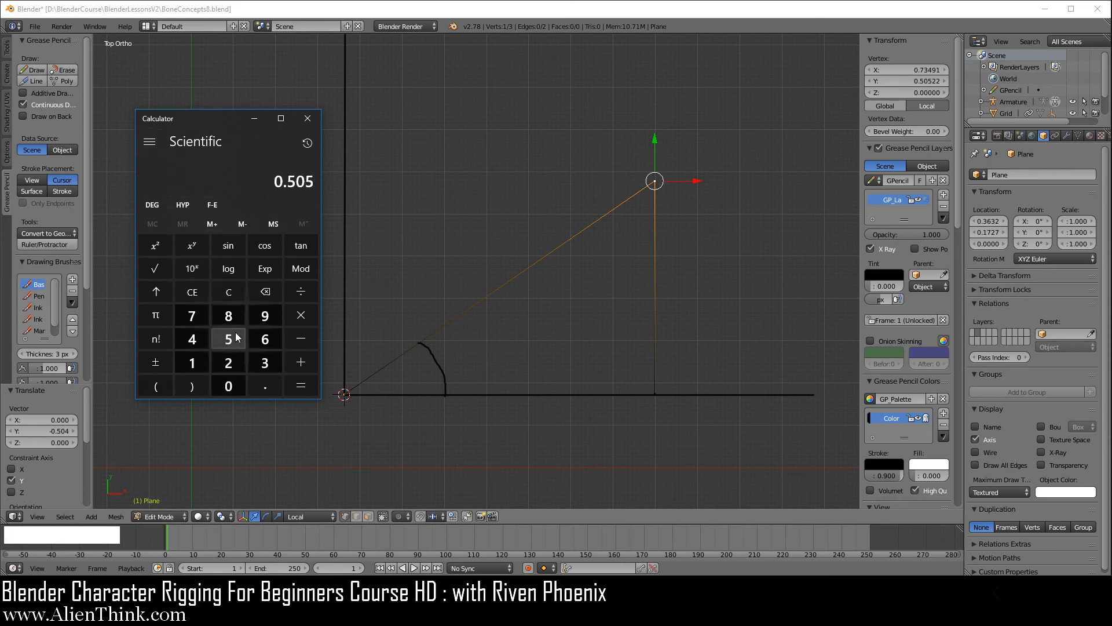
- Divide the entered 0.505 by the vertex's X coordinate, 0.734
click(309, 295)
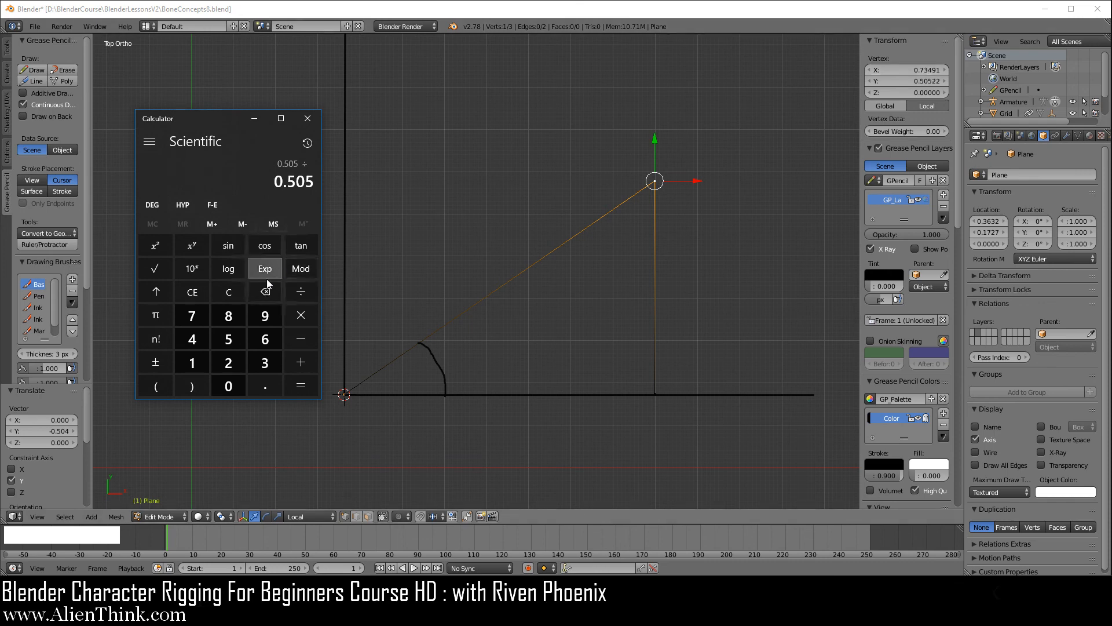
click(264, 385)
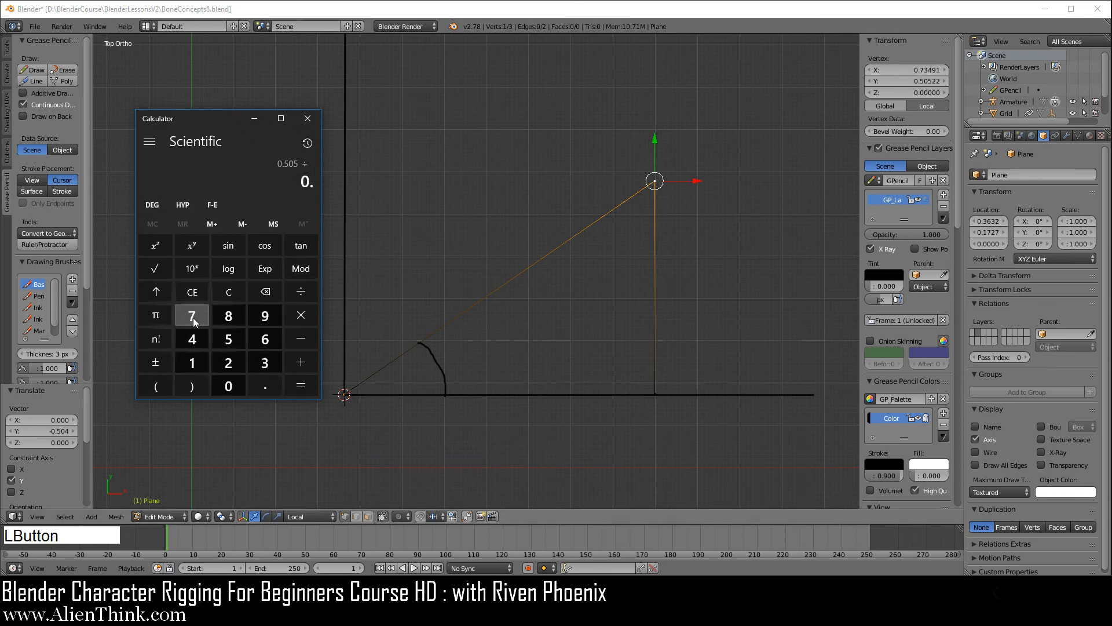
click(192, 315)
click(252, 363)
click(192, 339)
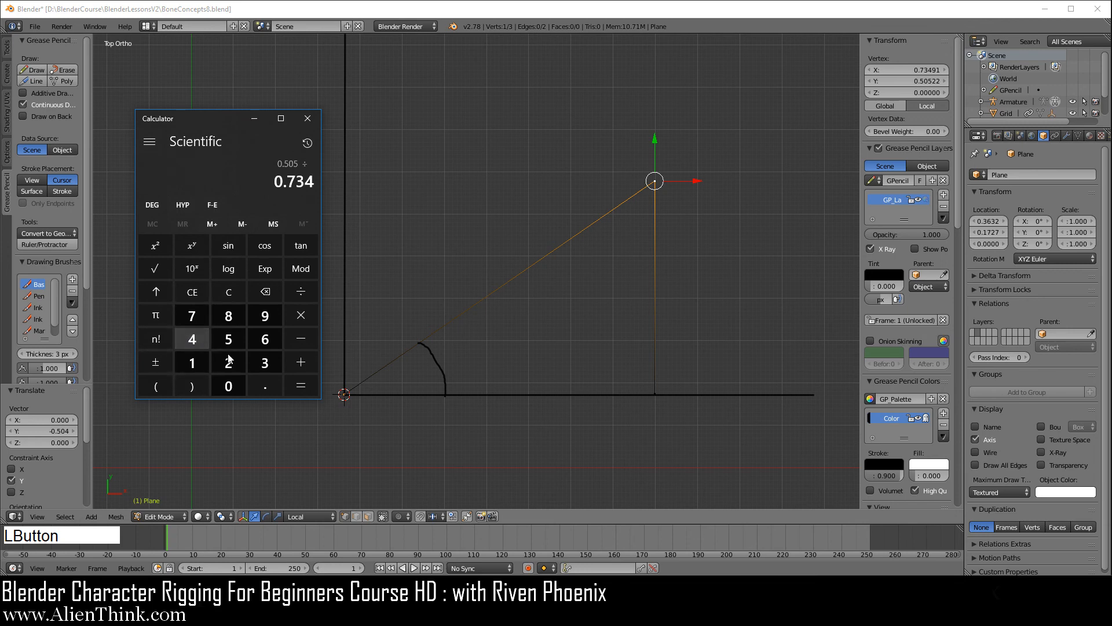
click(302, 392)
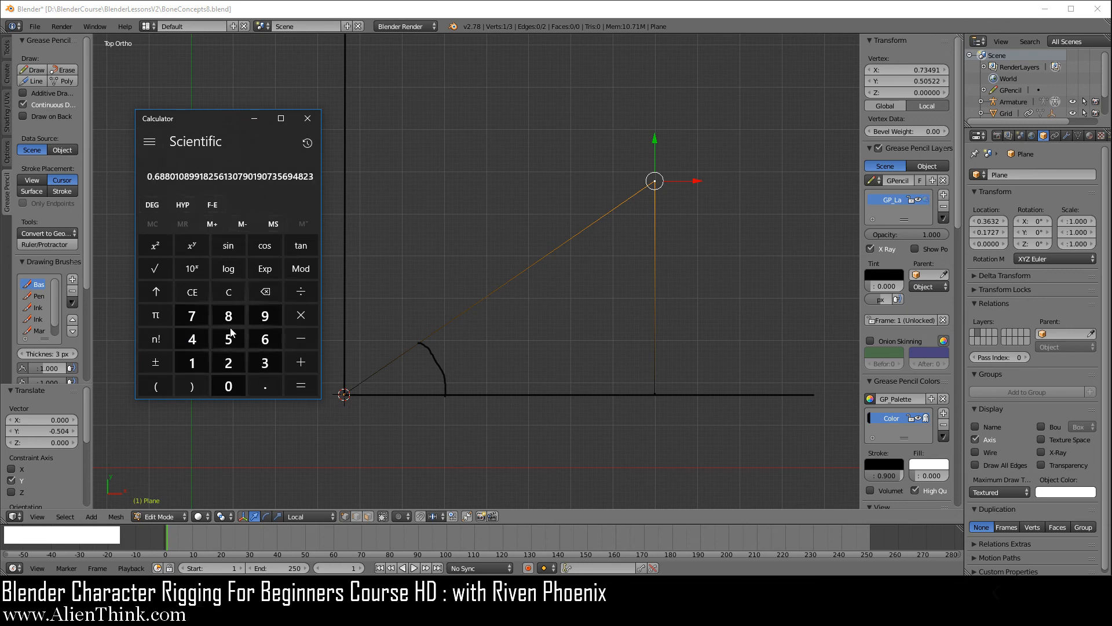
- Take the inverse tangent of the quotient in degrees and switch back to Blender
click(158, 287)
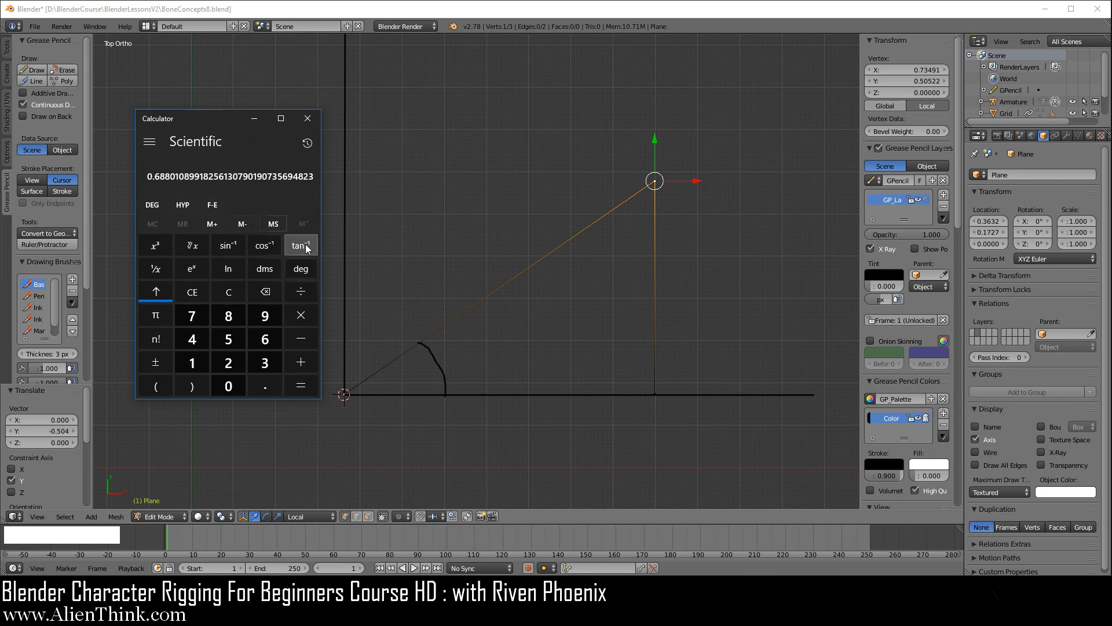
click(305, 245)
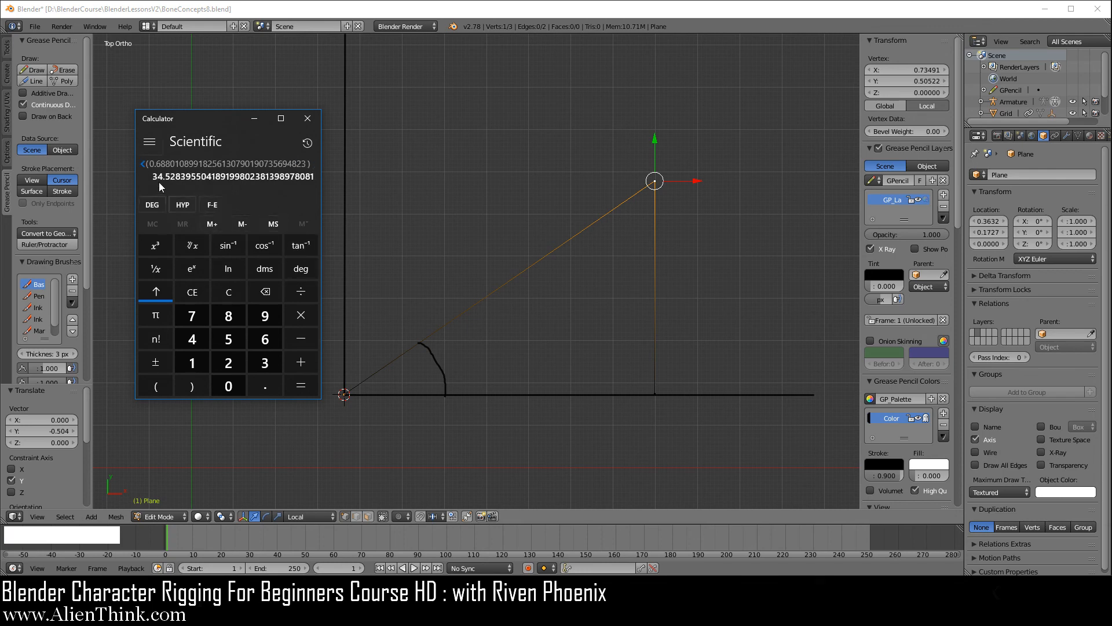
click(254, 119)
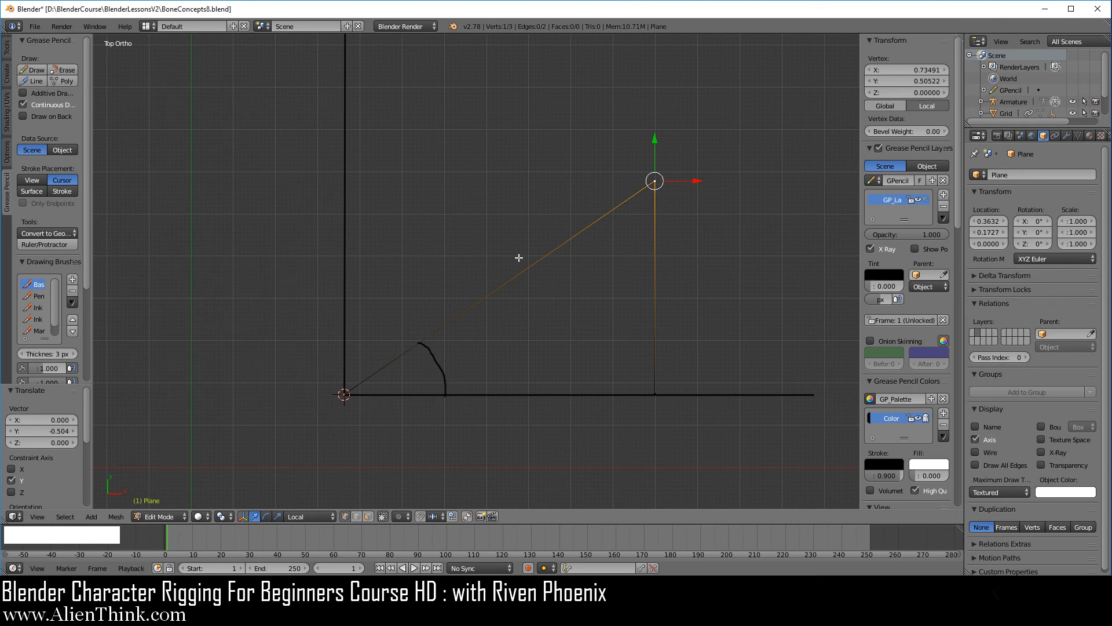
- Start the Ruler/Protractor tool and draw a ruler line about 0.505 long across the slanted edge
key(Escape)
click(7, 186)
click(39, 243)
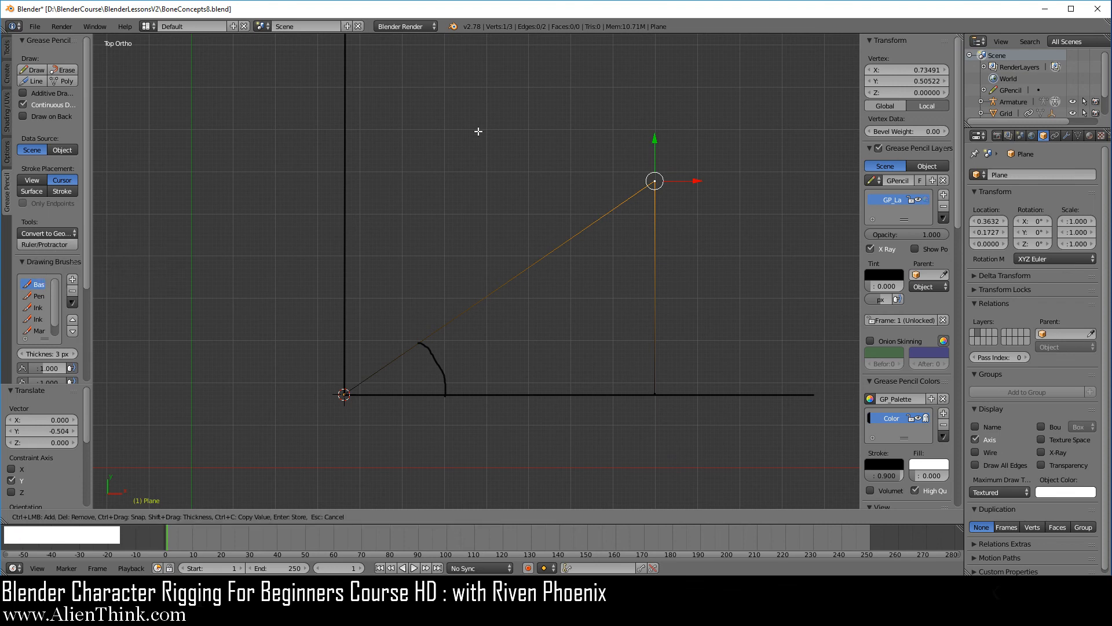
ctrl+click(516, 114)
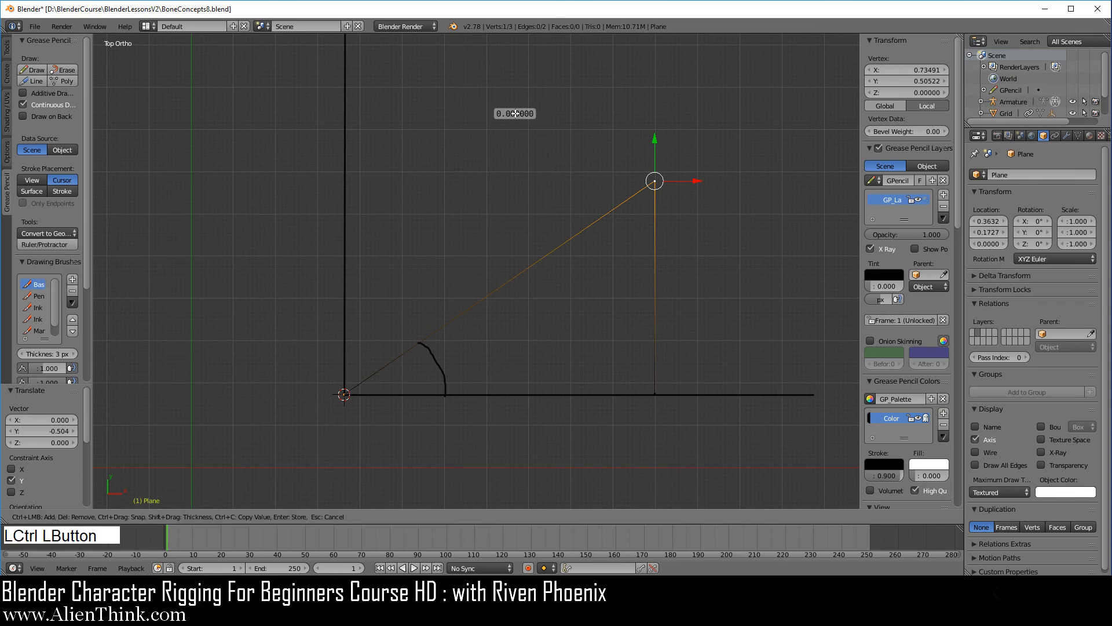
ctrl+drag(515, 113, 613, 302)
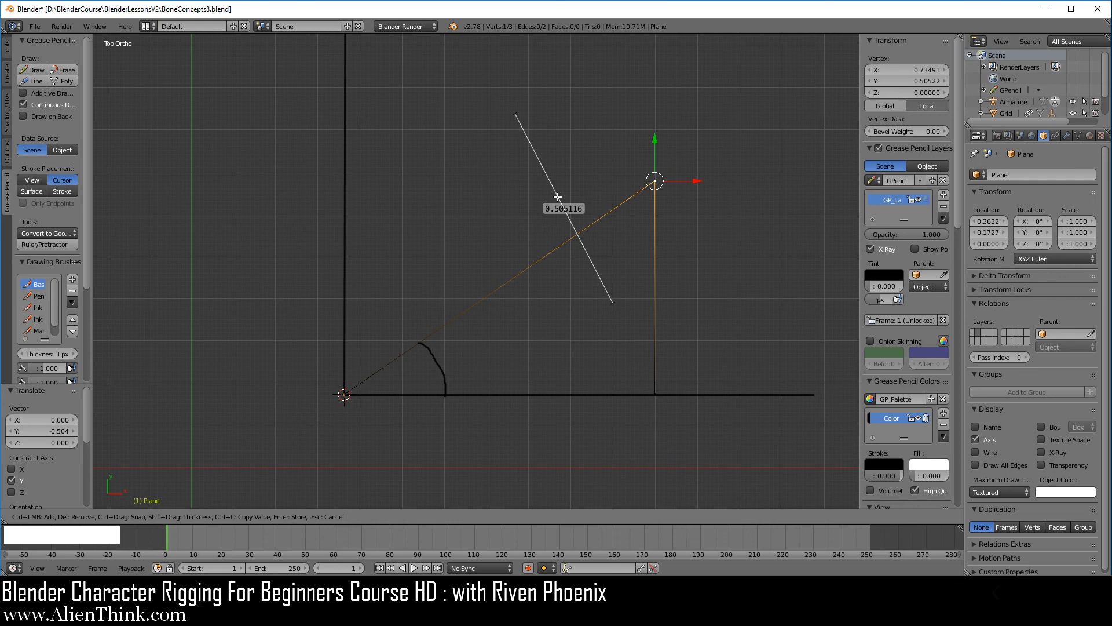
- Bend the ruler into a protractor at the triangle's origin, aligning its arms with the slanted edge and the X axis line
drag(555, 199, 344, 397)
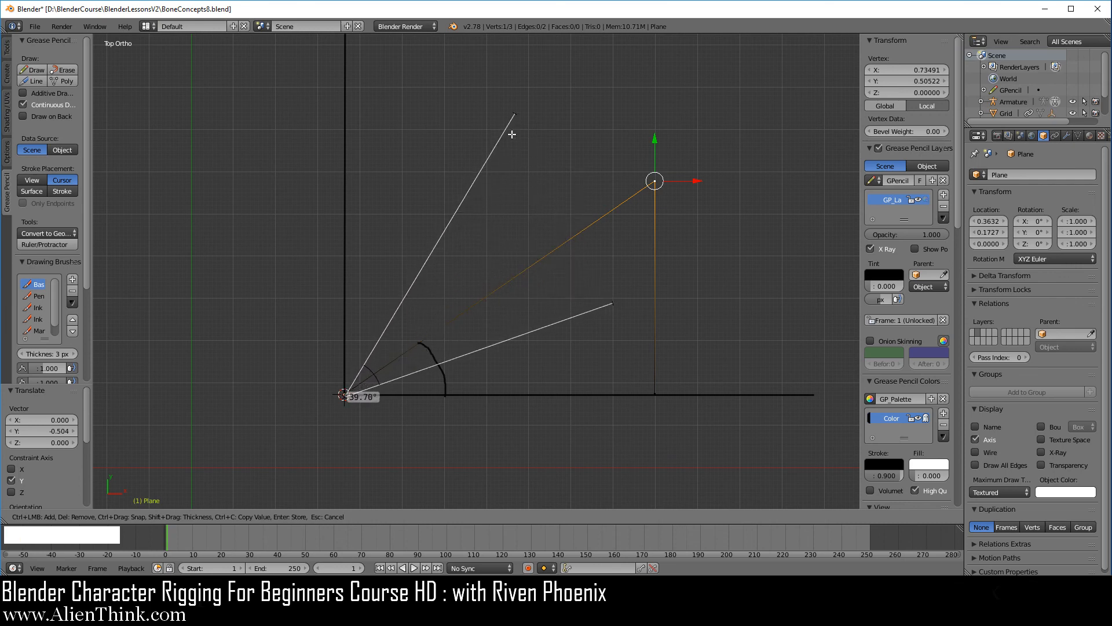
drag(514, 113, 658, 181)
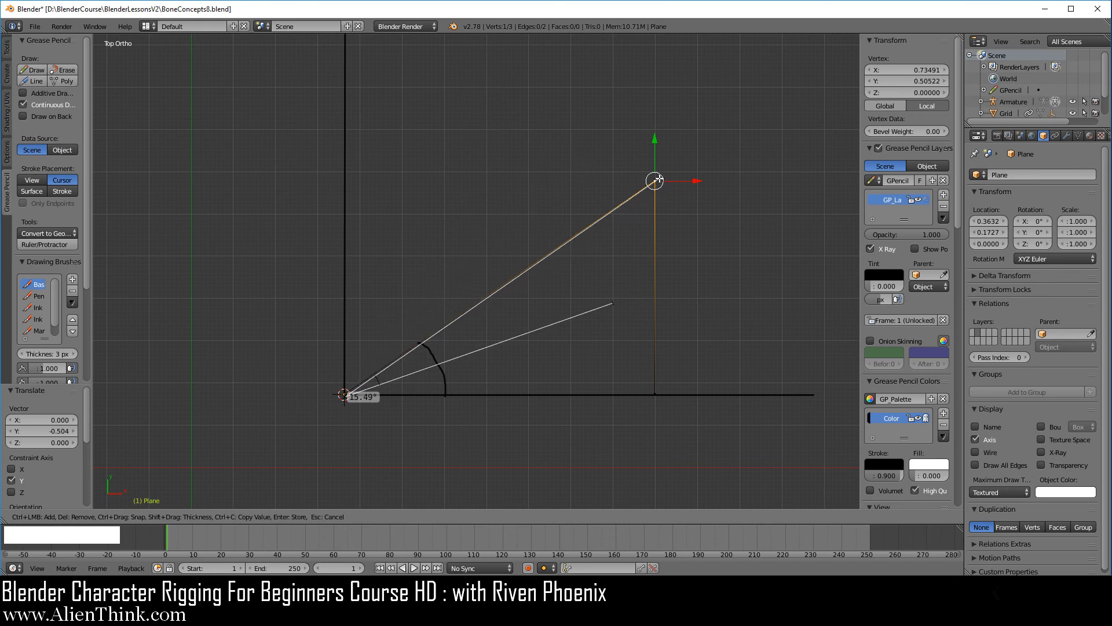
drag(618, 304, 715, 394)
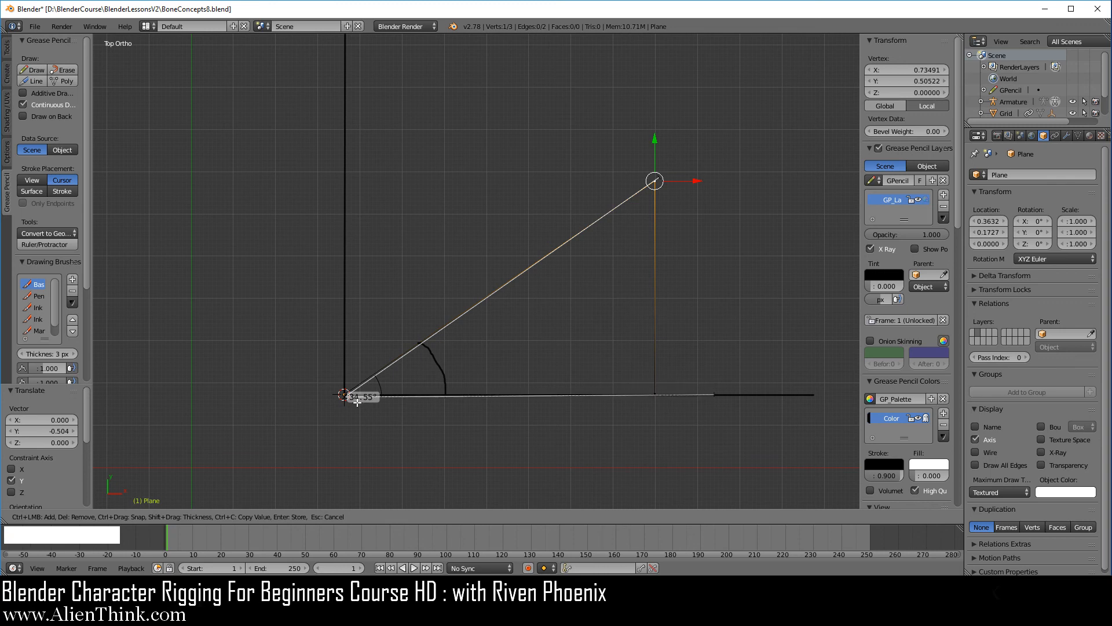
- Compare the protractor's angle with the result in Calculator, return to Blender and exit the ruler
click(637, 608)
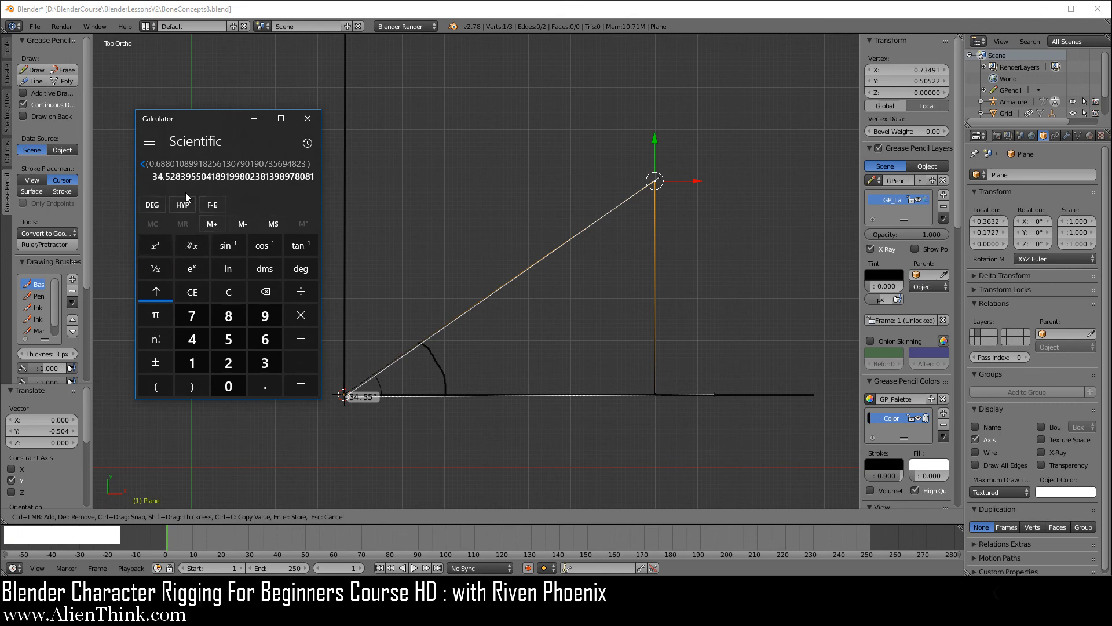
click(257, 122)
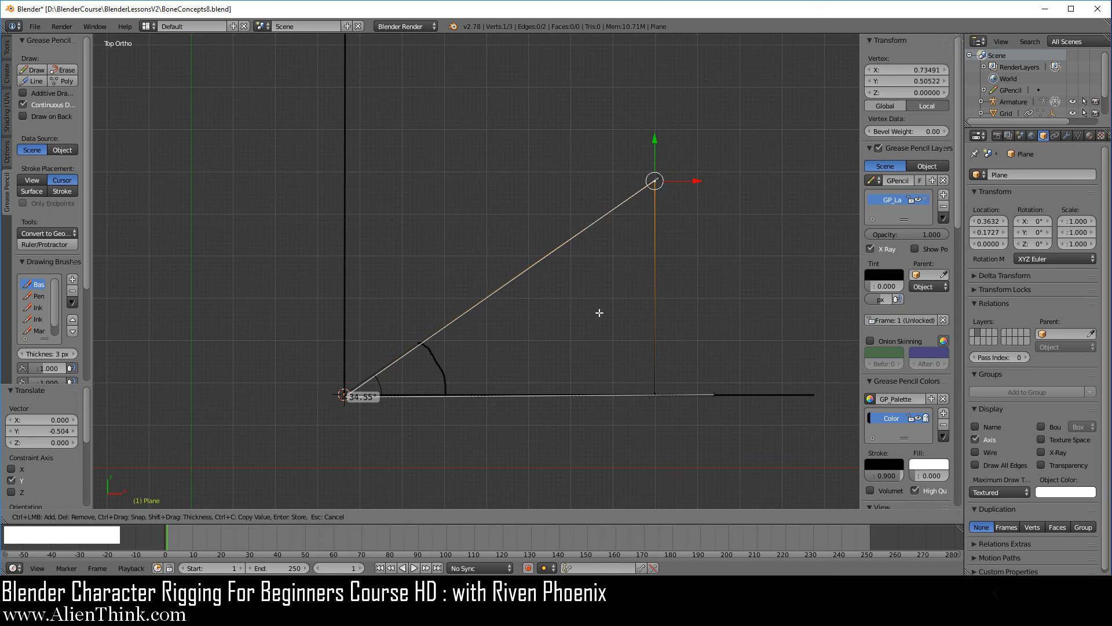
scroll(570, 340, down, 2)
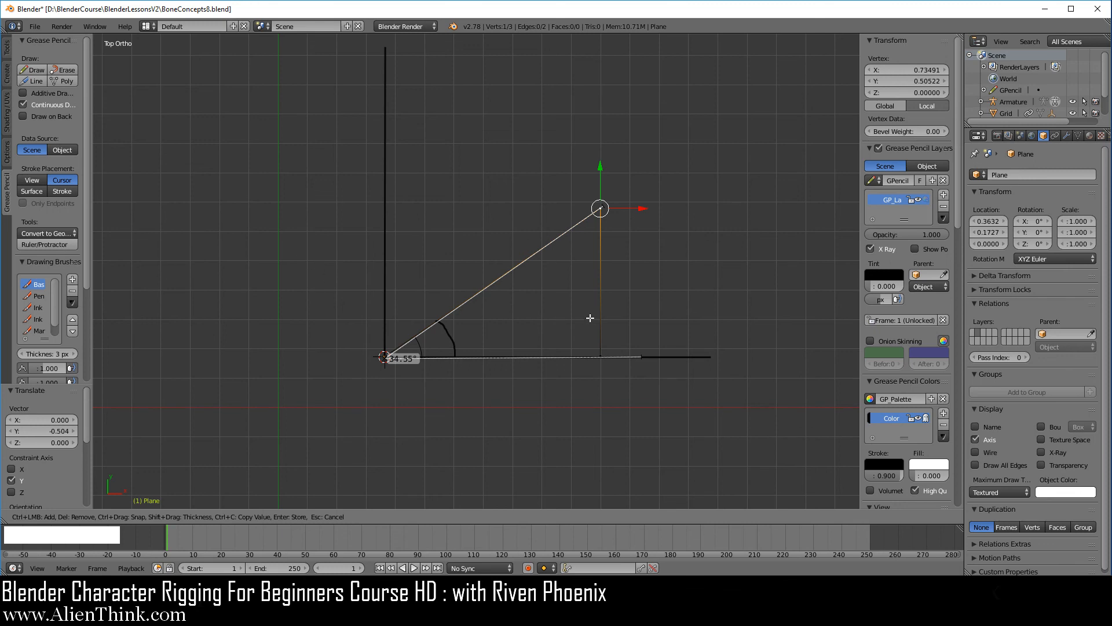
key(Escape)
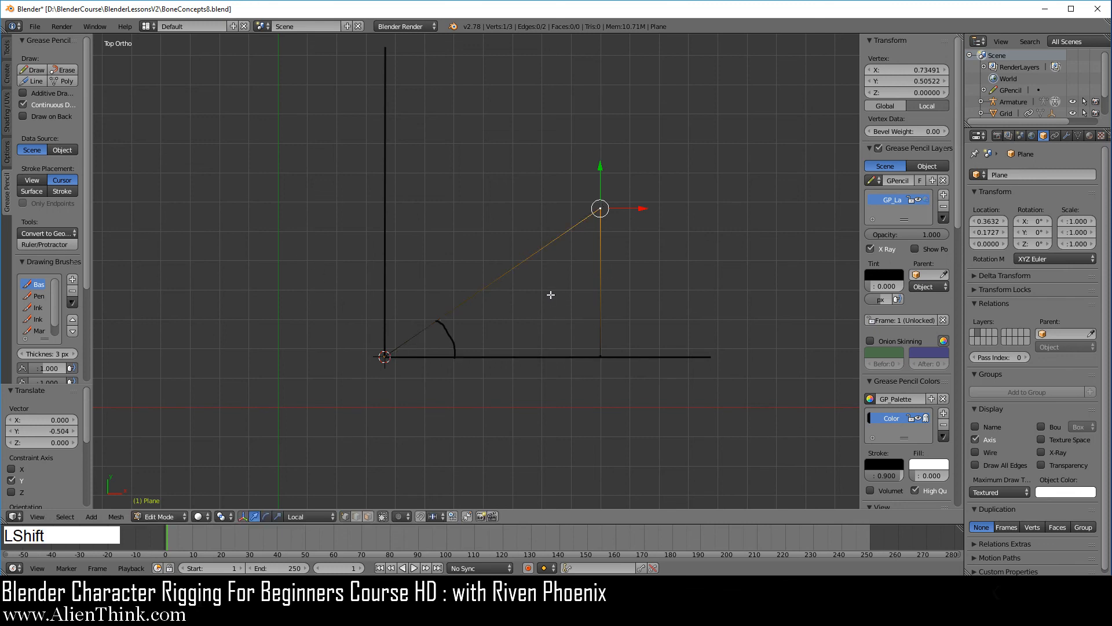
- Return the triangle mesh to Object Mode and unlink the scene's Grease Pencil data
shift+middle_drag(550, 295, 595, 291)
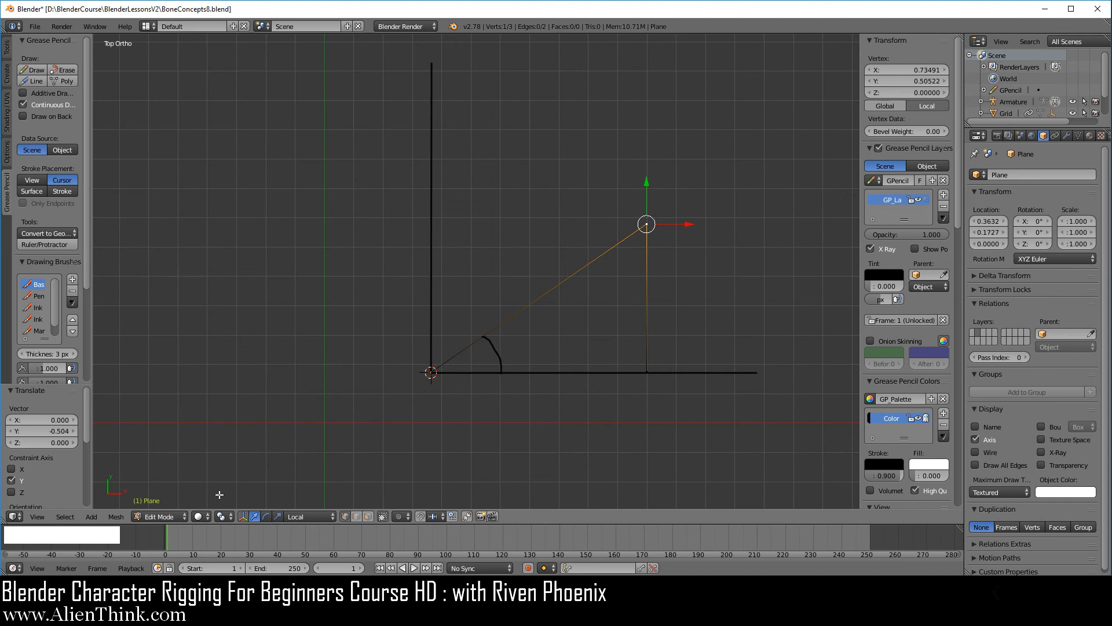
click(147, 517)
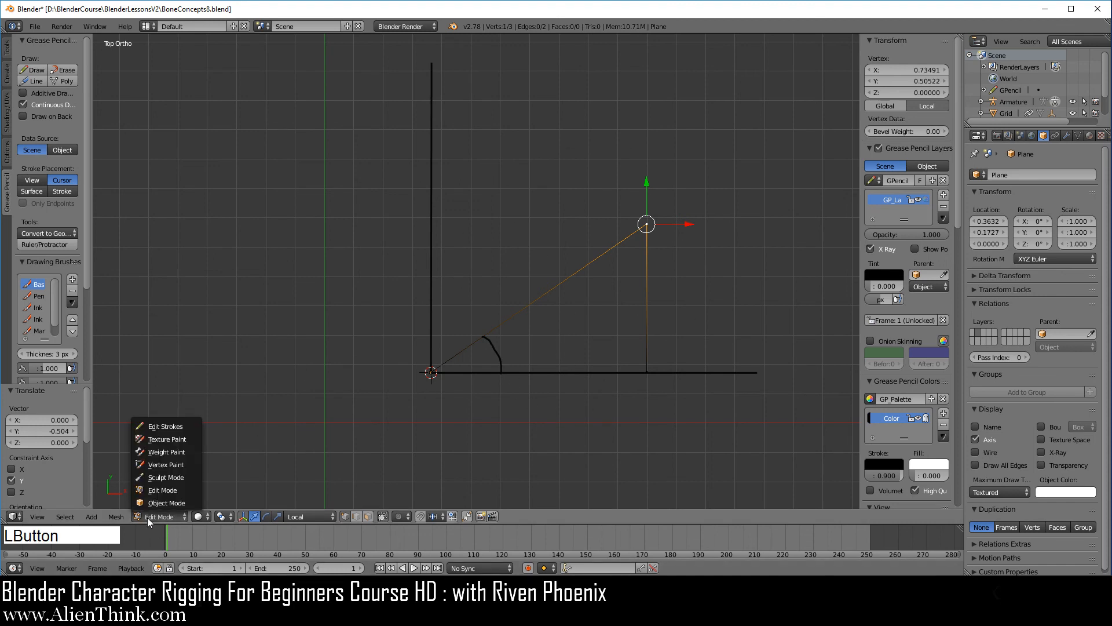
click(179, 504)
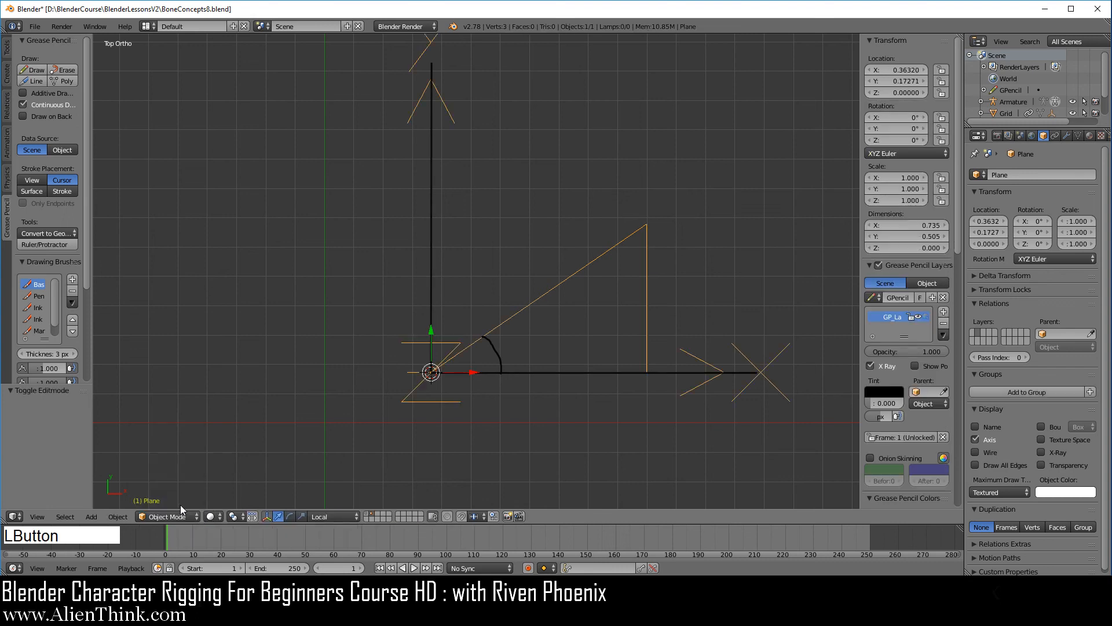
right_click(435, 380)
click(944, 297)
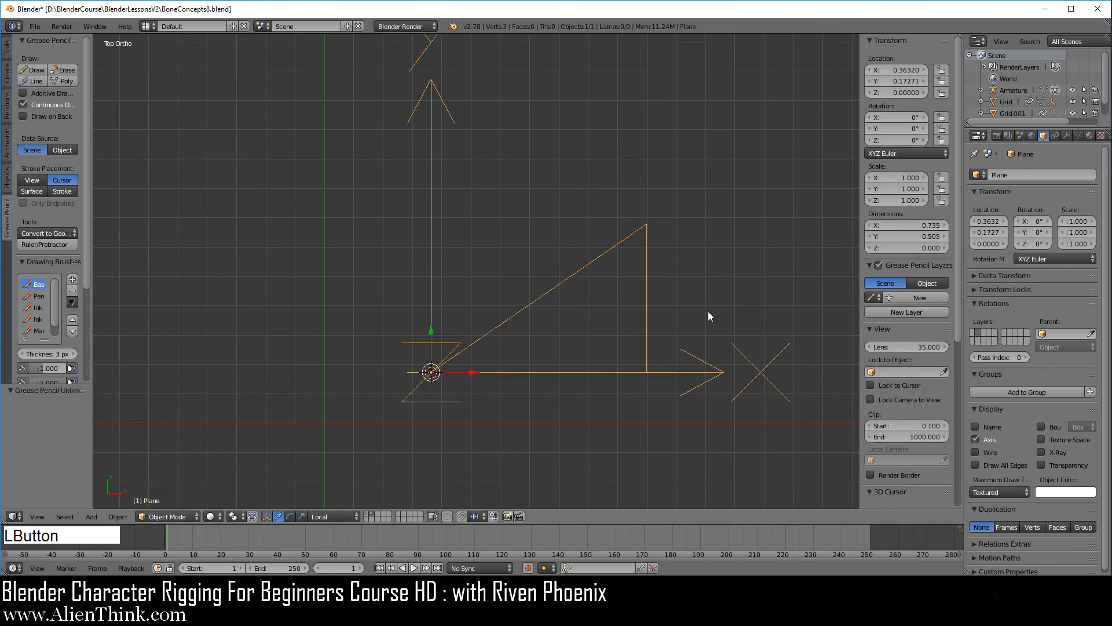
- Rotate the triangle object in top view about its origin to a Z rotation of about 13.9°
key(r)
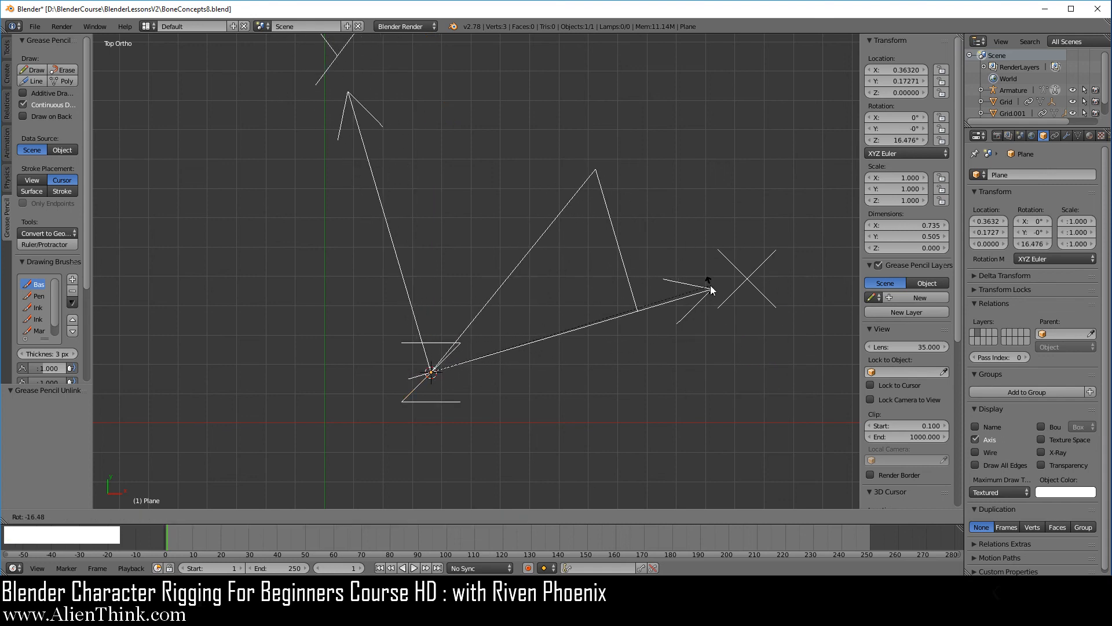
right_click(710, 284)
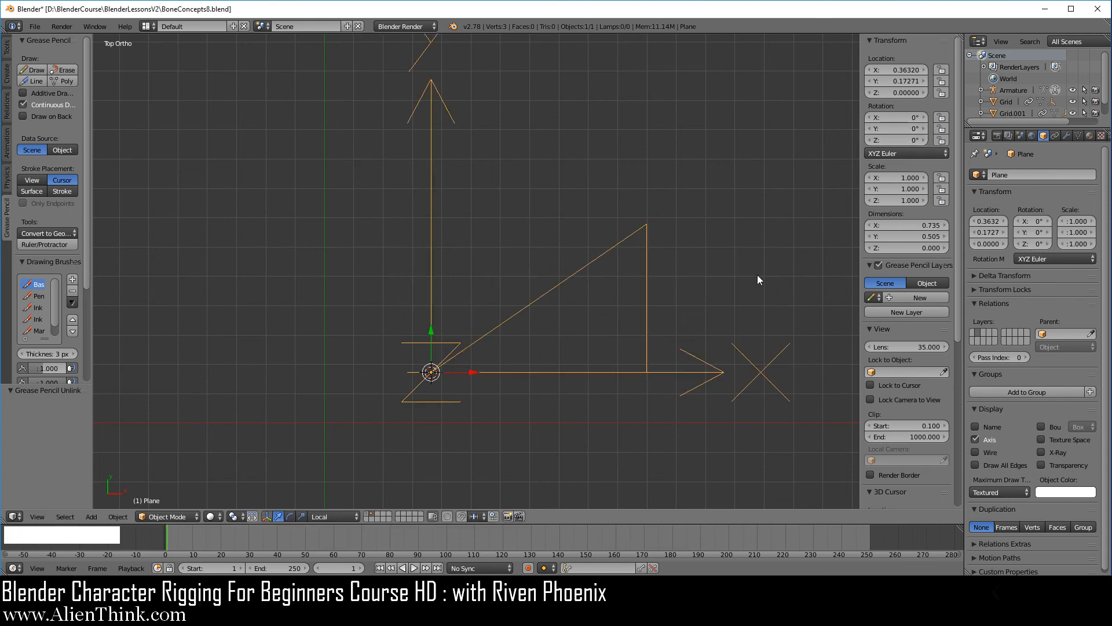
key(r)
click(756, 237)
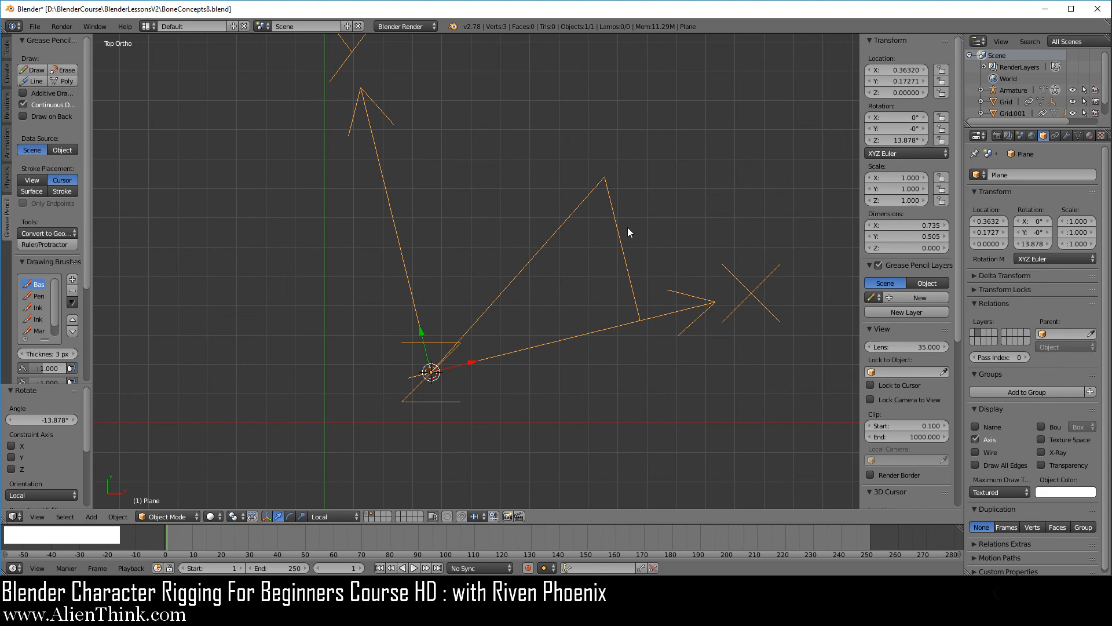
key(r)
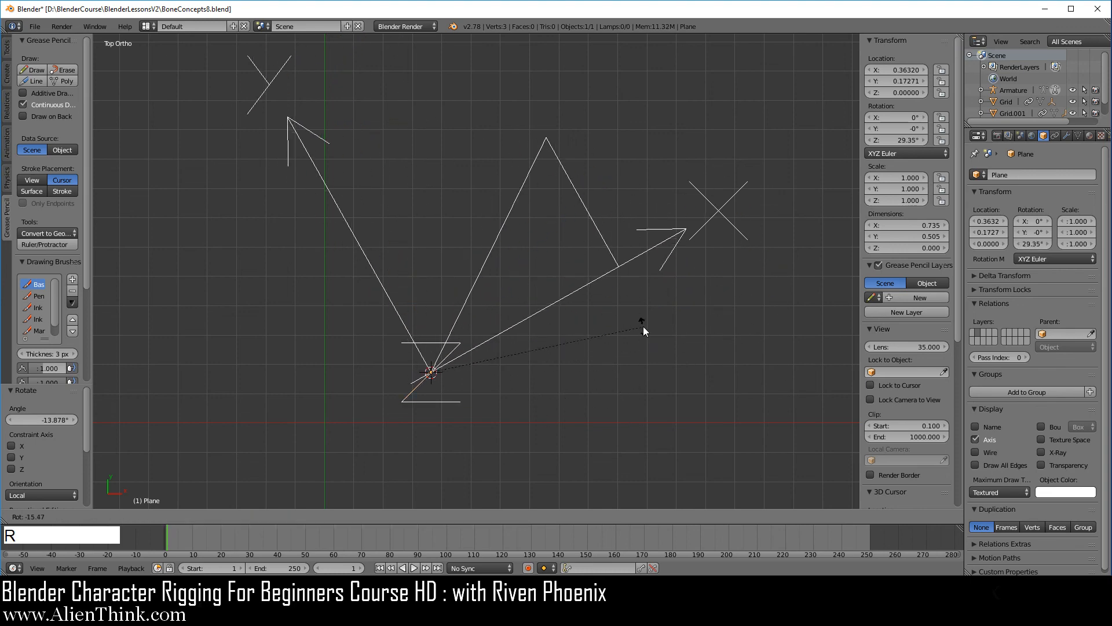
right_click(643, 392)
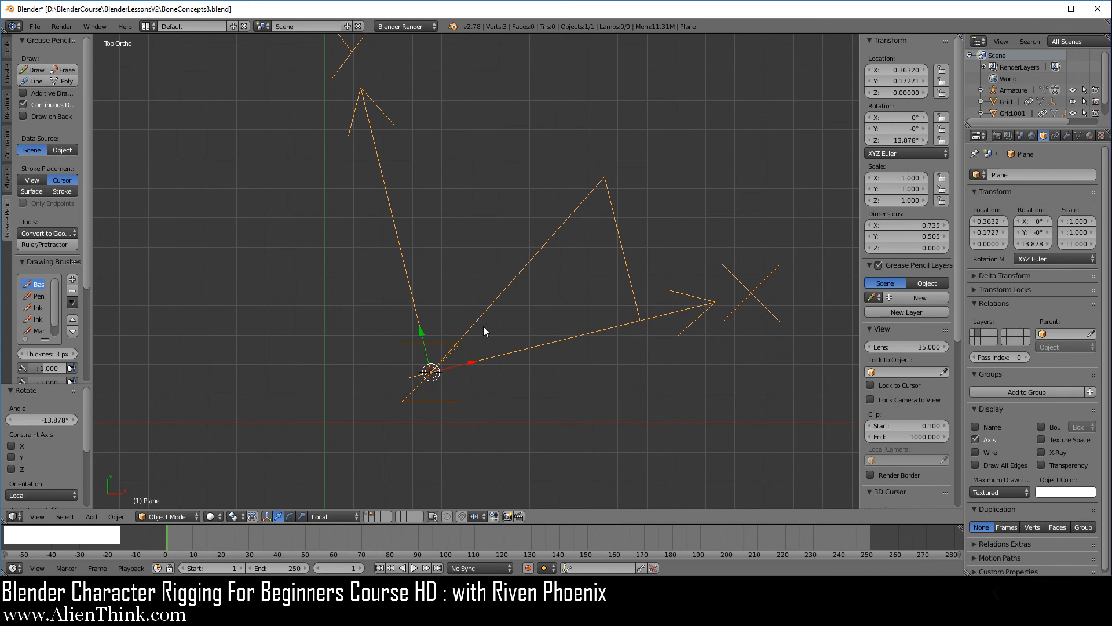
- Bring up the list of recently opened Blender files
click(35, 27)
mouse_move(74, 61)
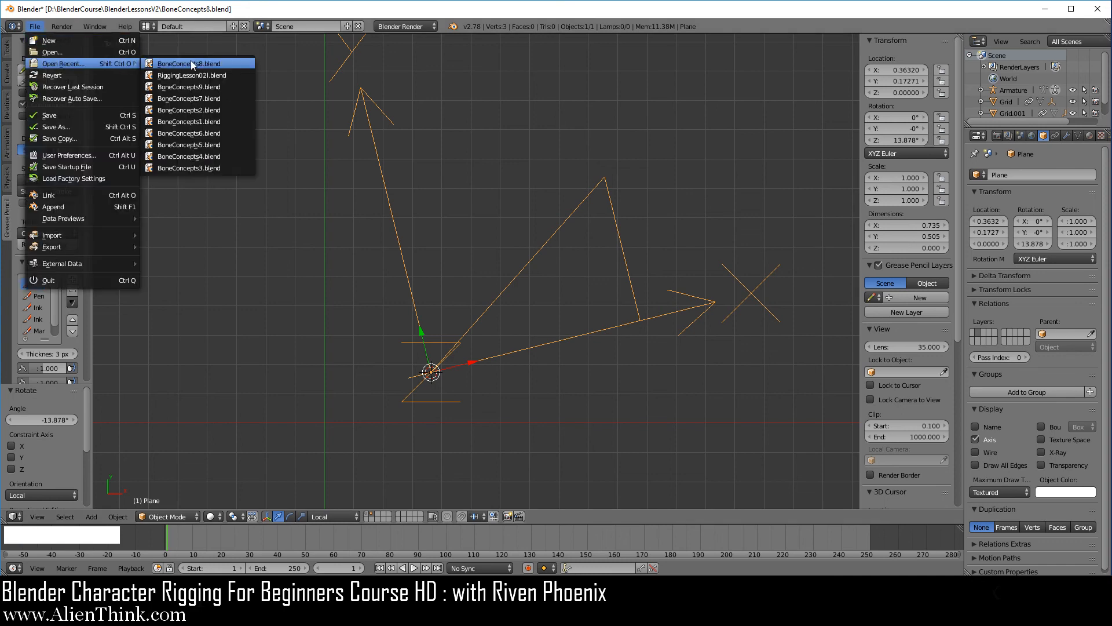